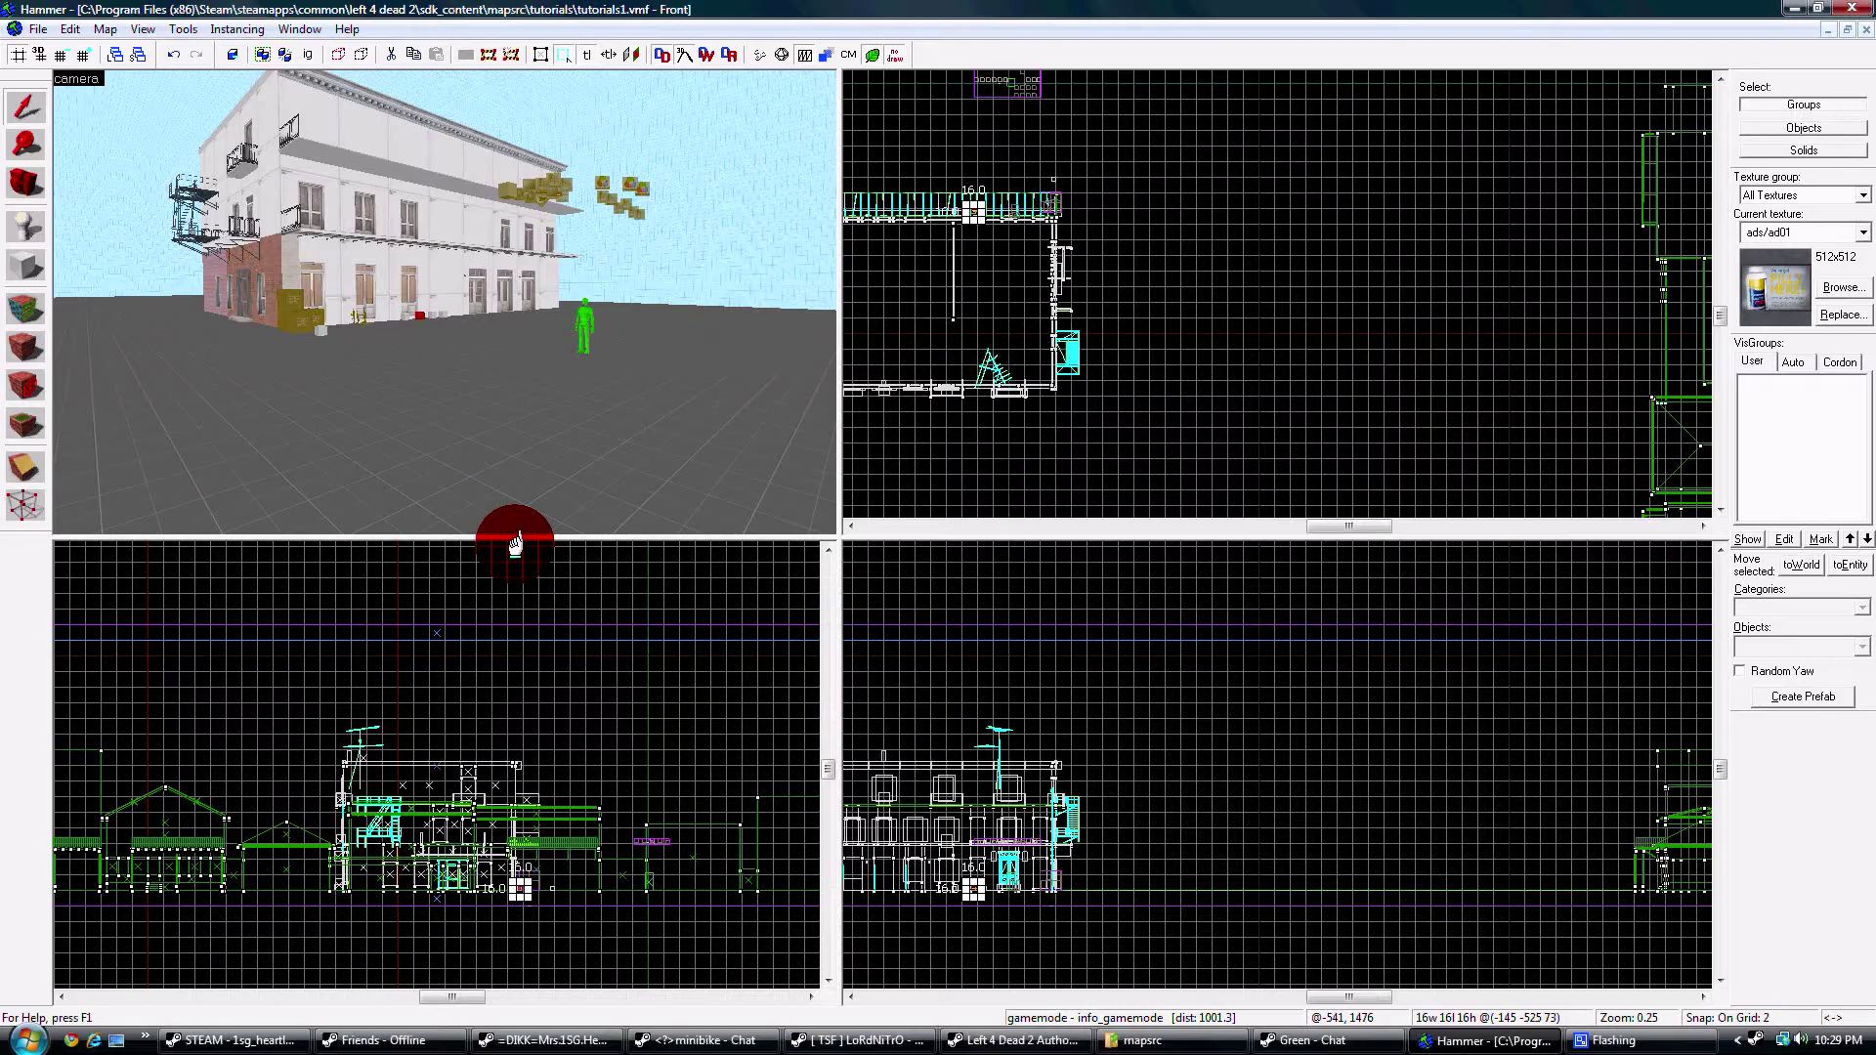
- Examine the func_instance properties of the stacked crates beside the building, including the VMF filename, and close the properties window
{"action": "left_click", "coordinate": [598, 435]}
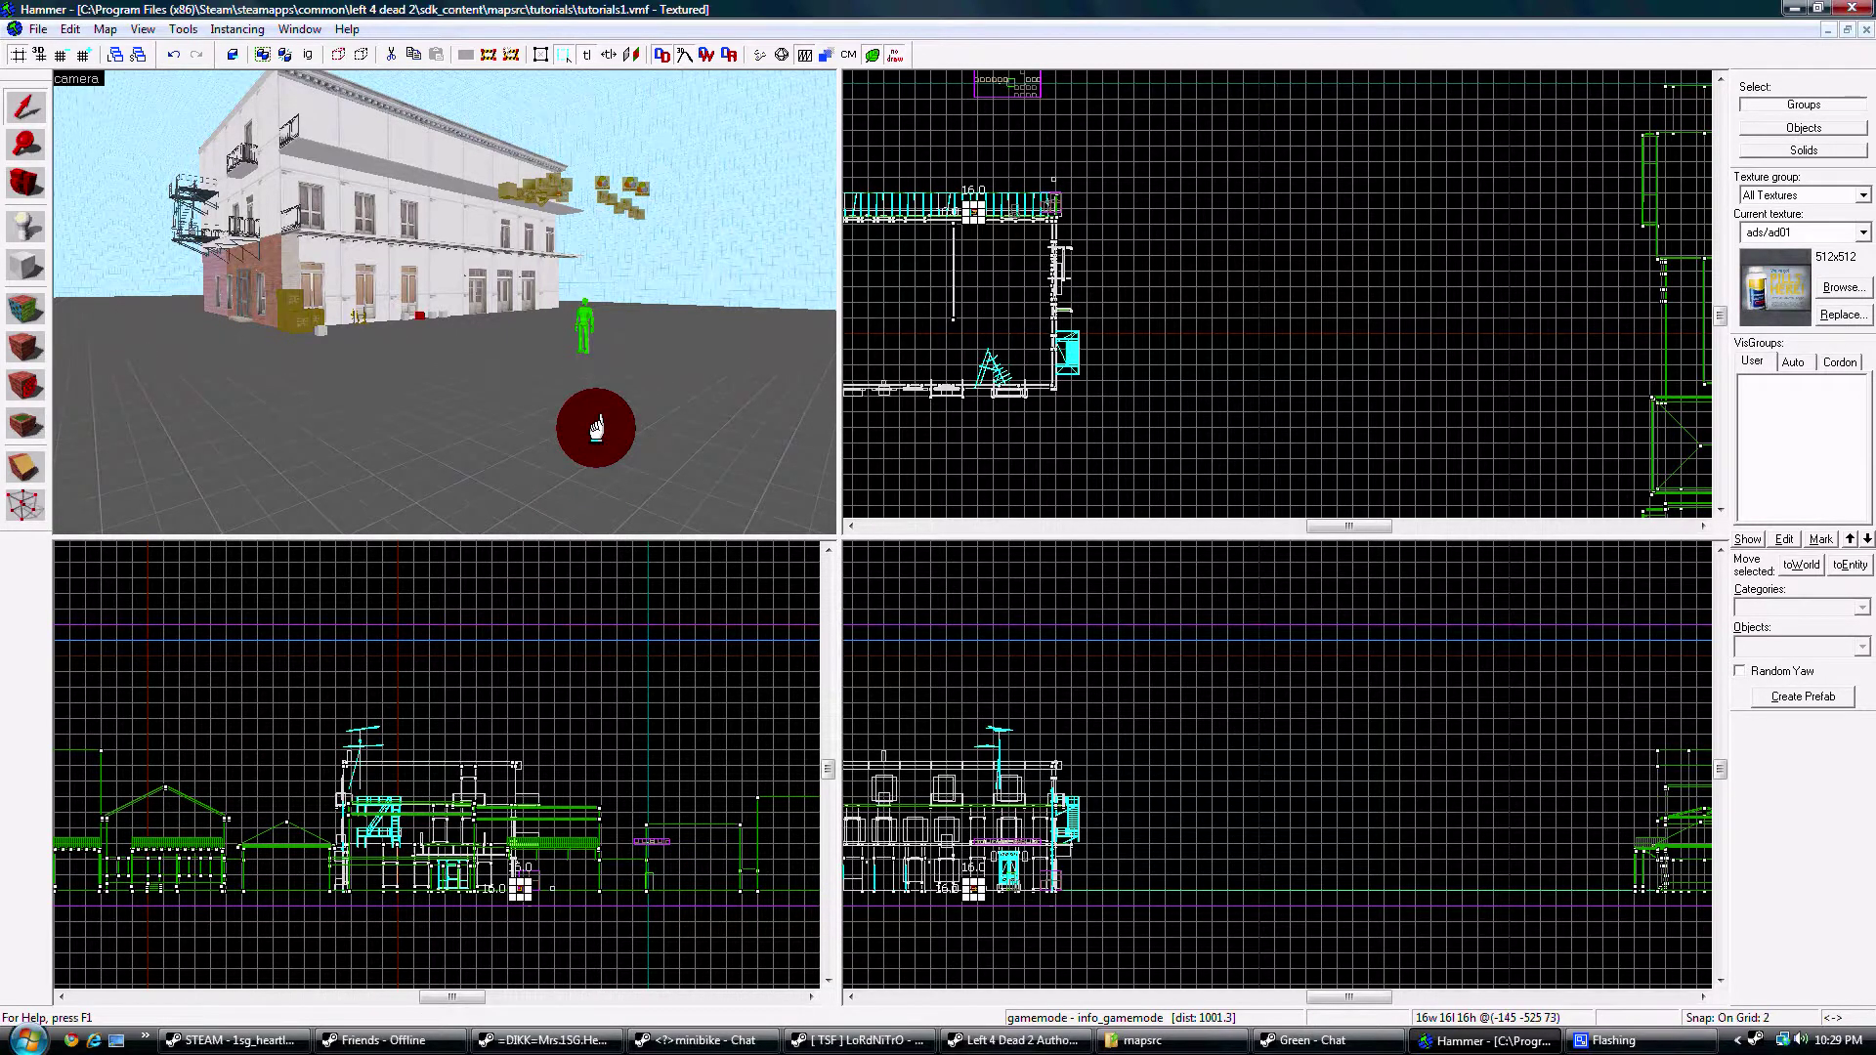
{"action": "key", "text": "z"}
{"action": "key", "text": "w"}
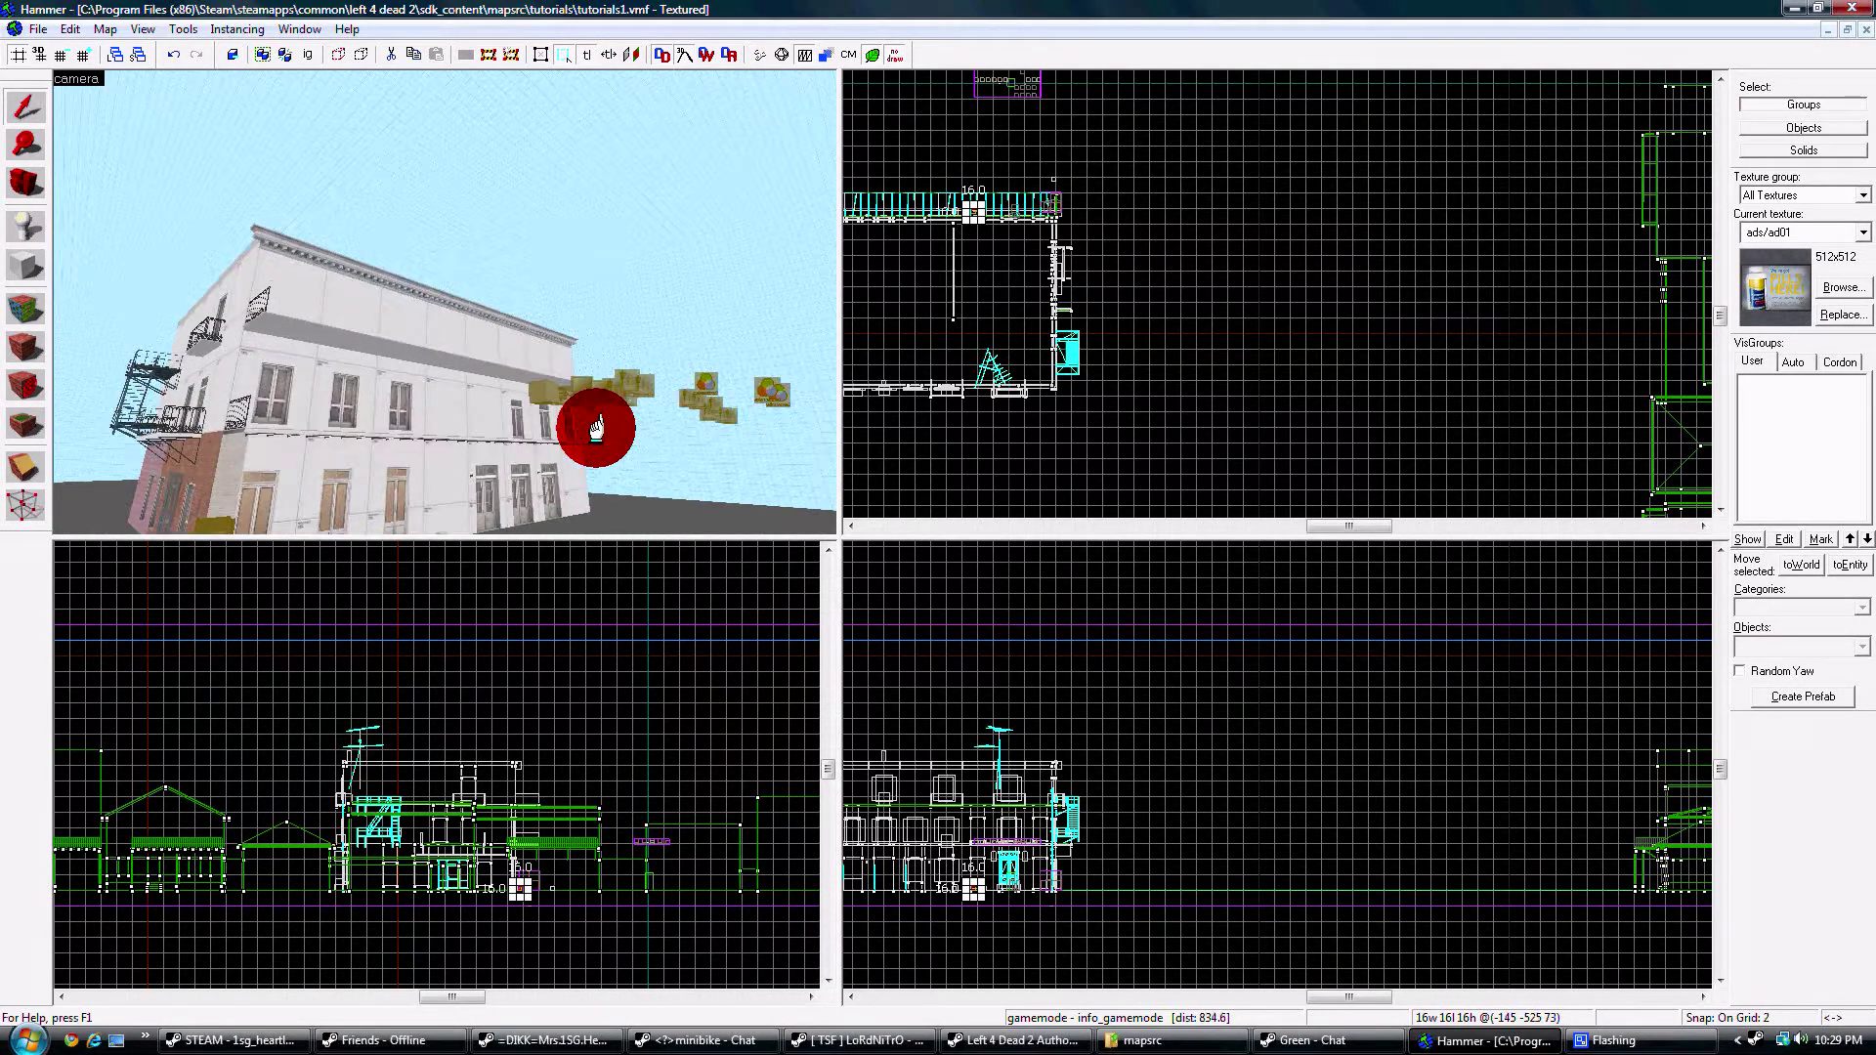
{"action": "key", "text": "s"}
{"action": "left_click_drag", "start_coordinate": [596, 427], "coordinate": [343, 347]}
{"action": "left_click", "coordinate": [295, 298]}
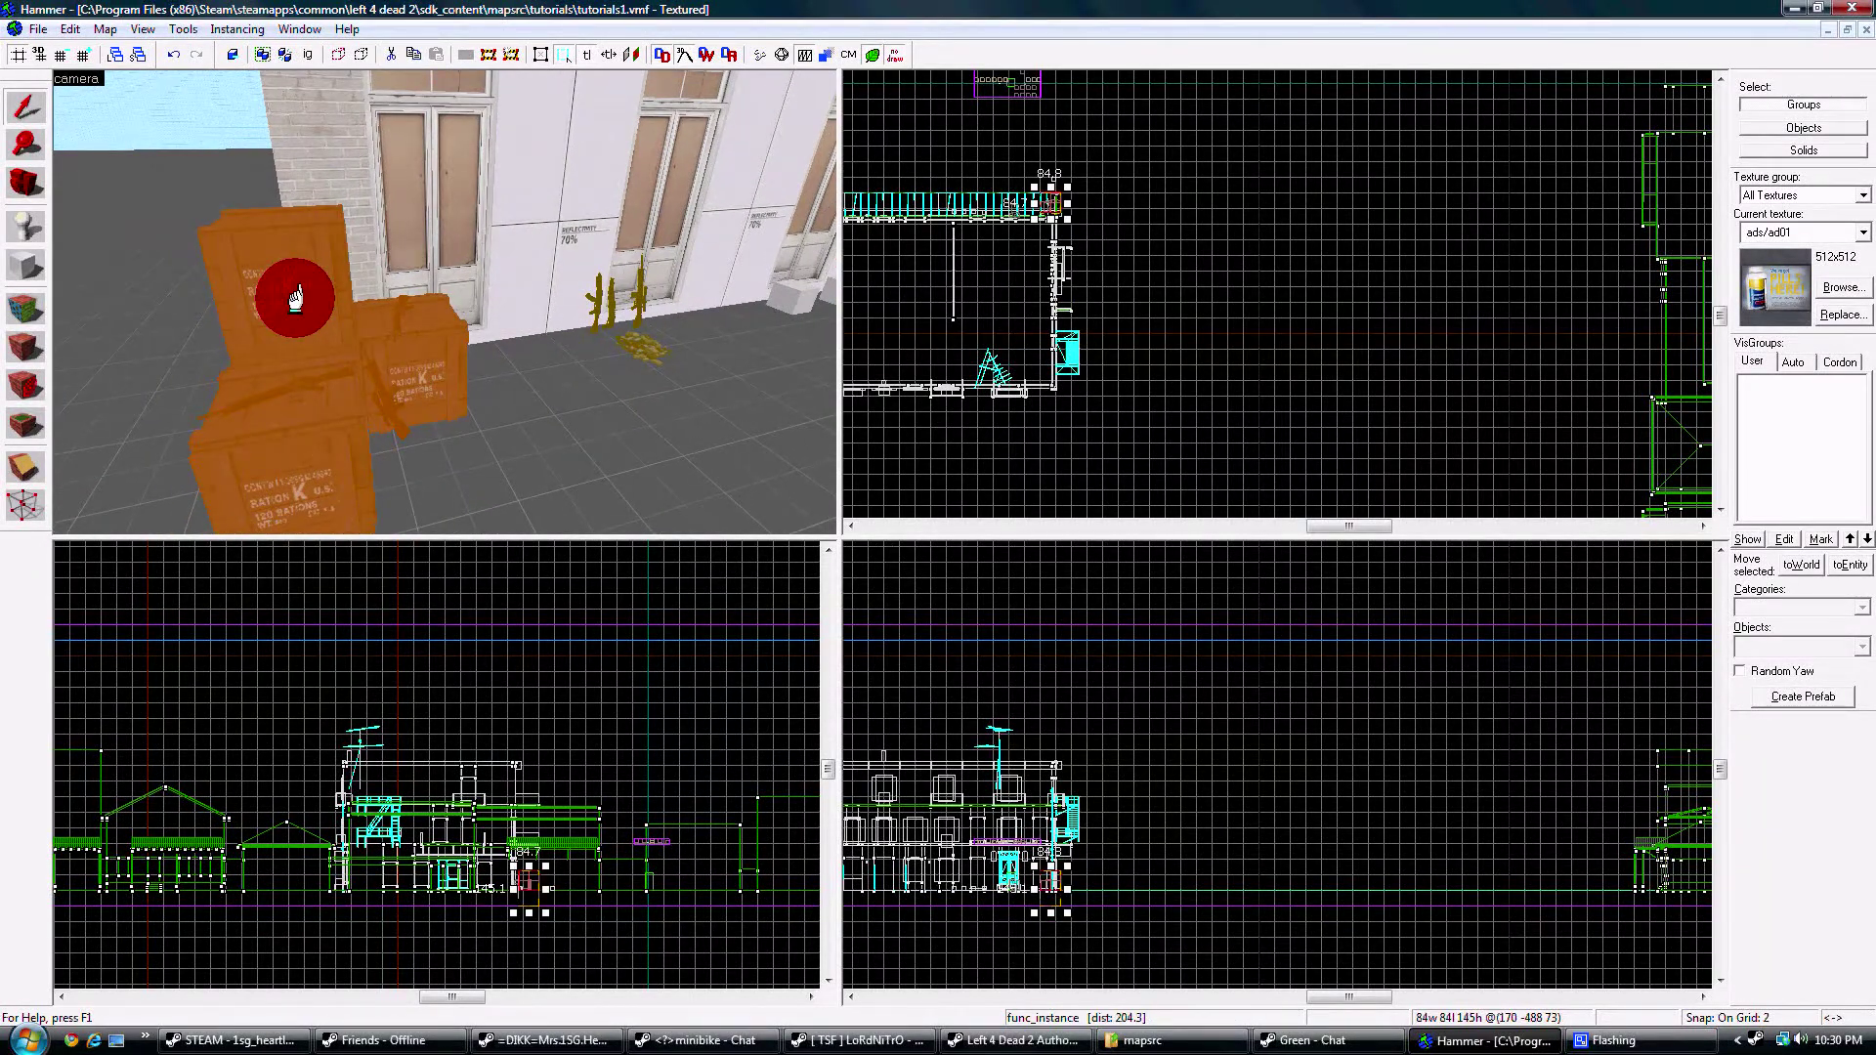
{"action": "double_click", "coordinate": [295, 298]}
{"action": "left_click", "coordinate": [891, 518]}
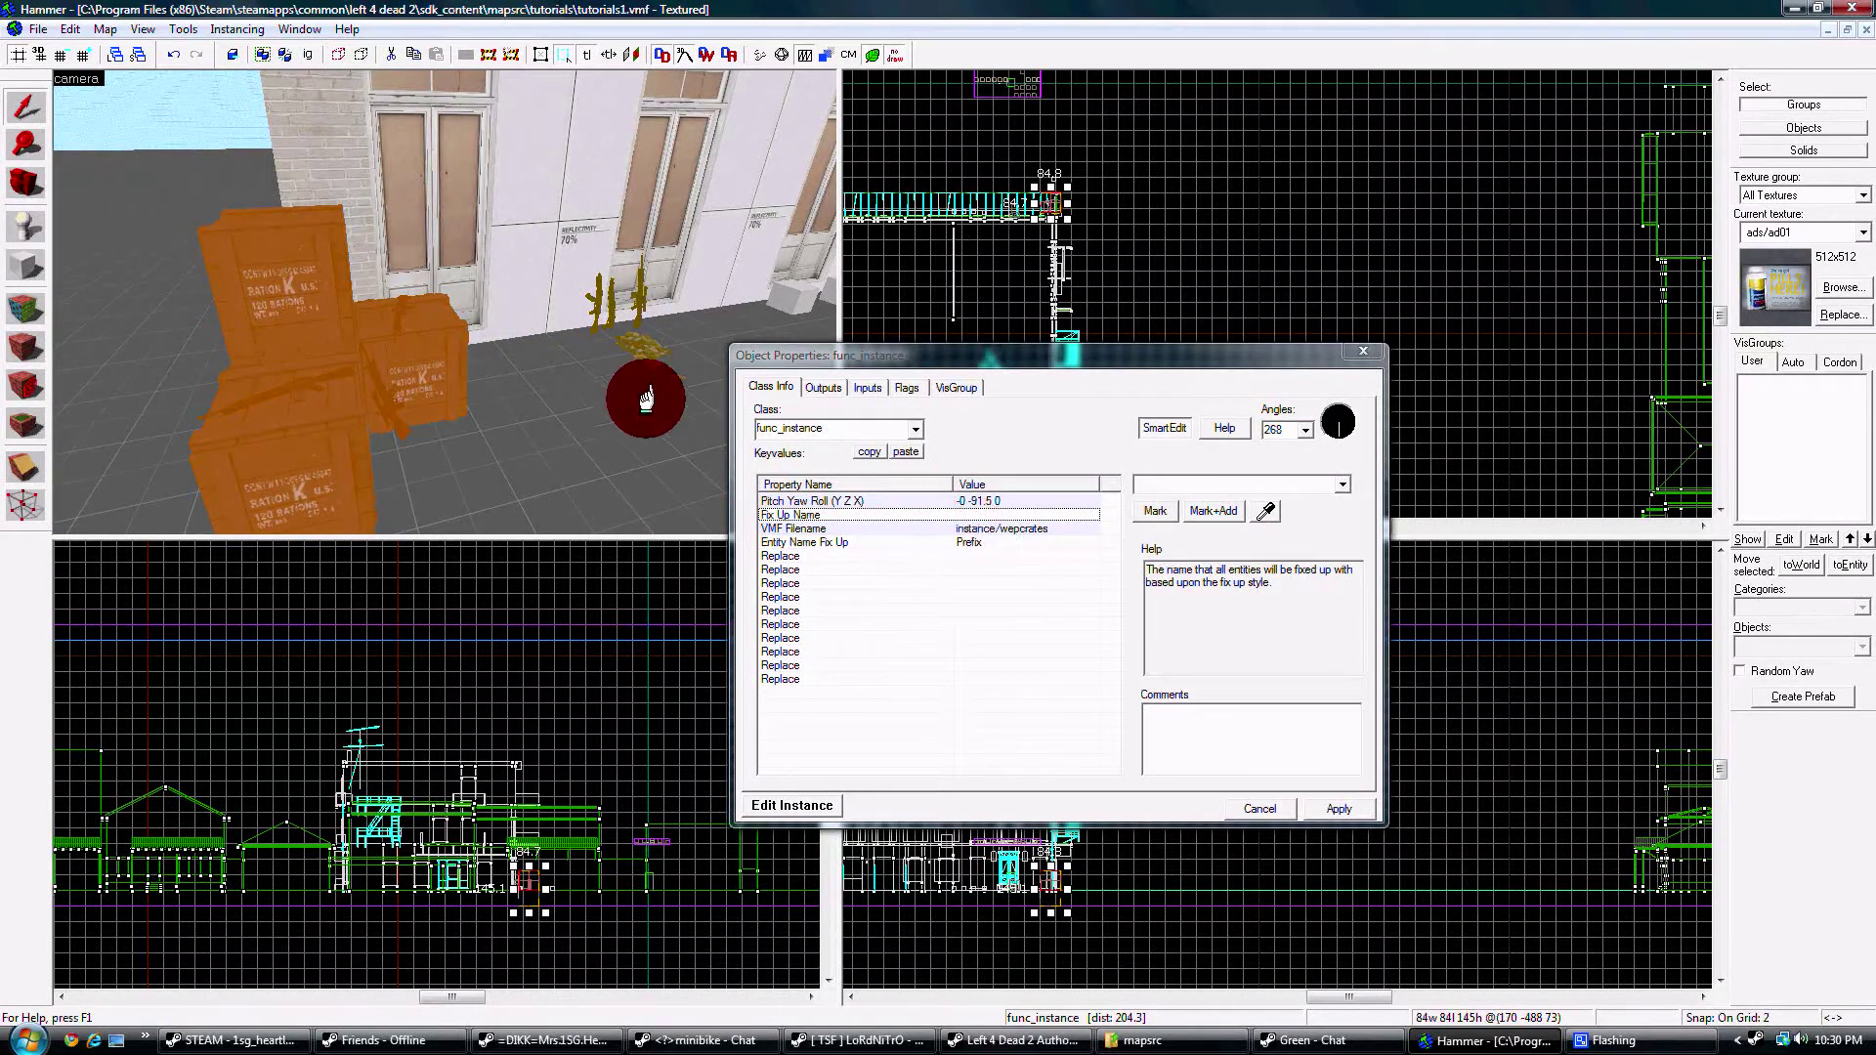
{"action": "left_click", "coordinate": [508, 452]}
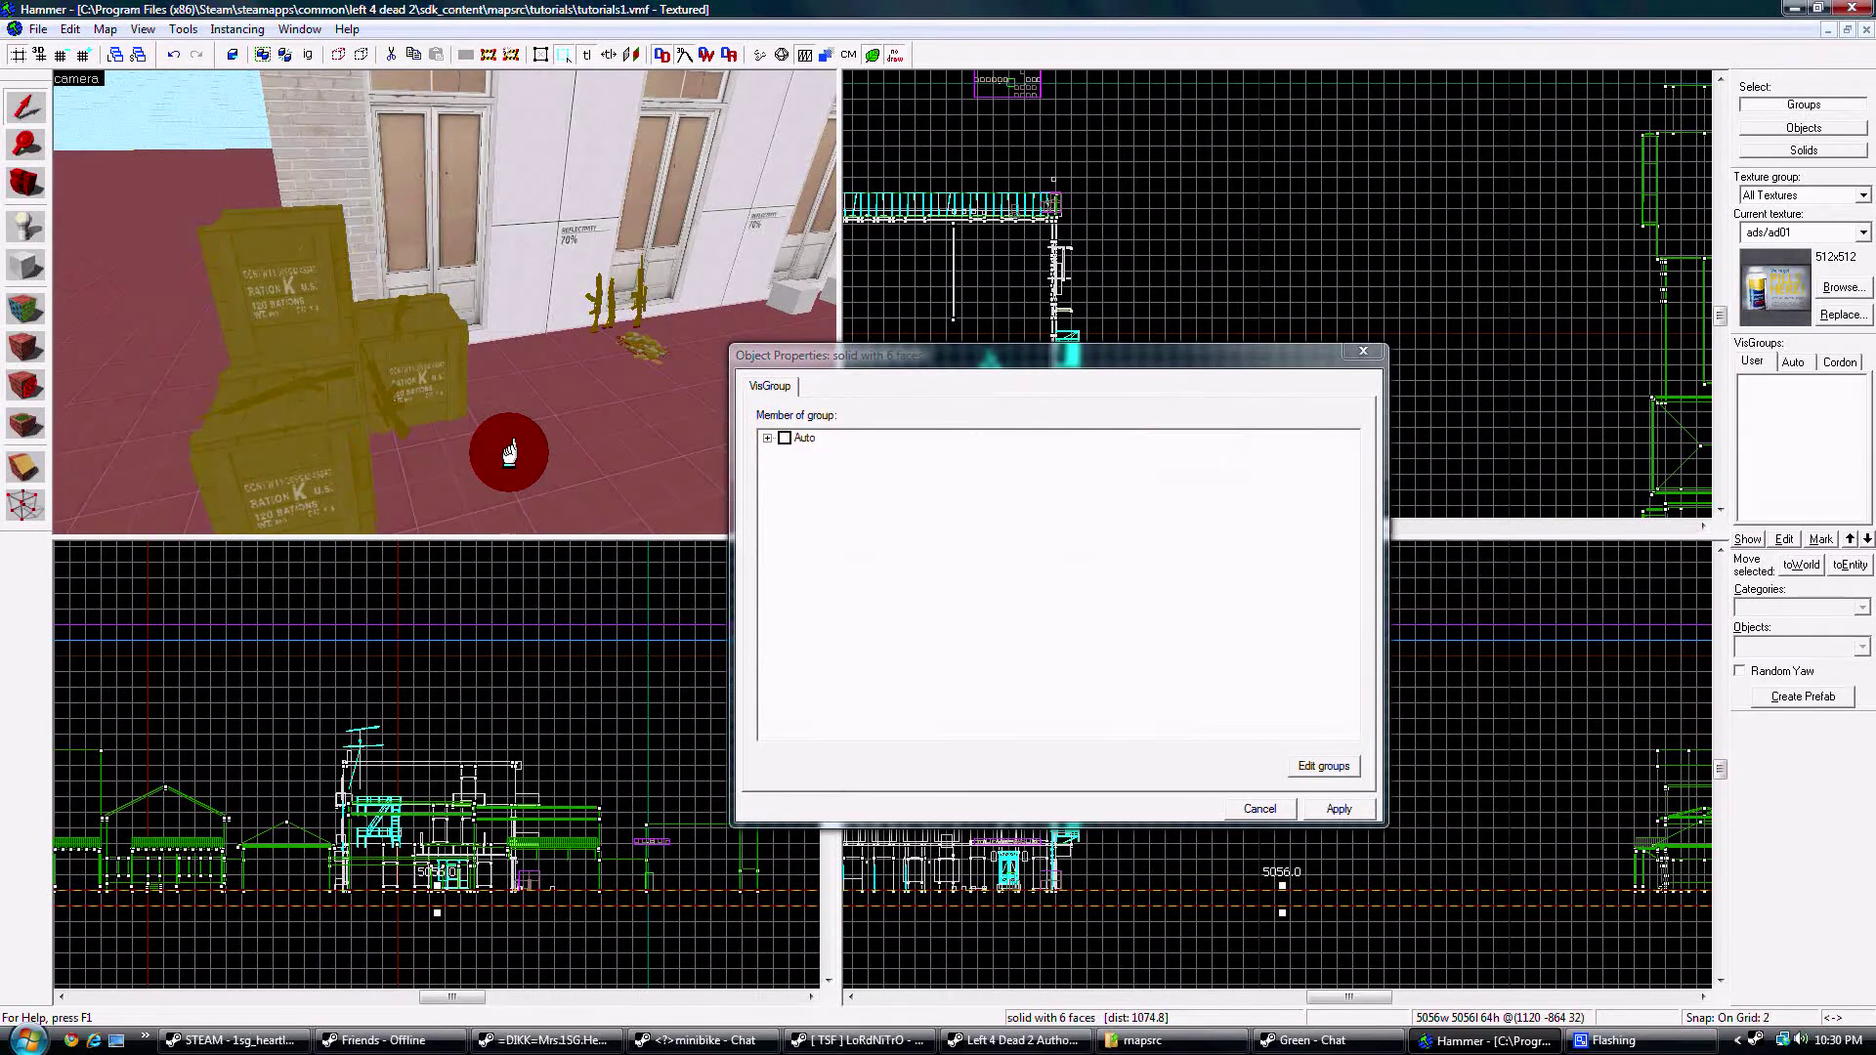
{"action": "key", "text": "s"}
{"action": "key", "text": "Right"}
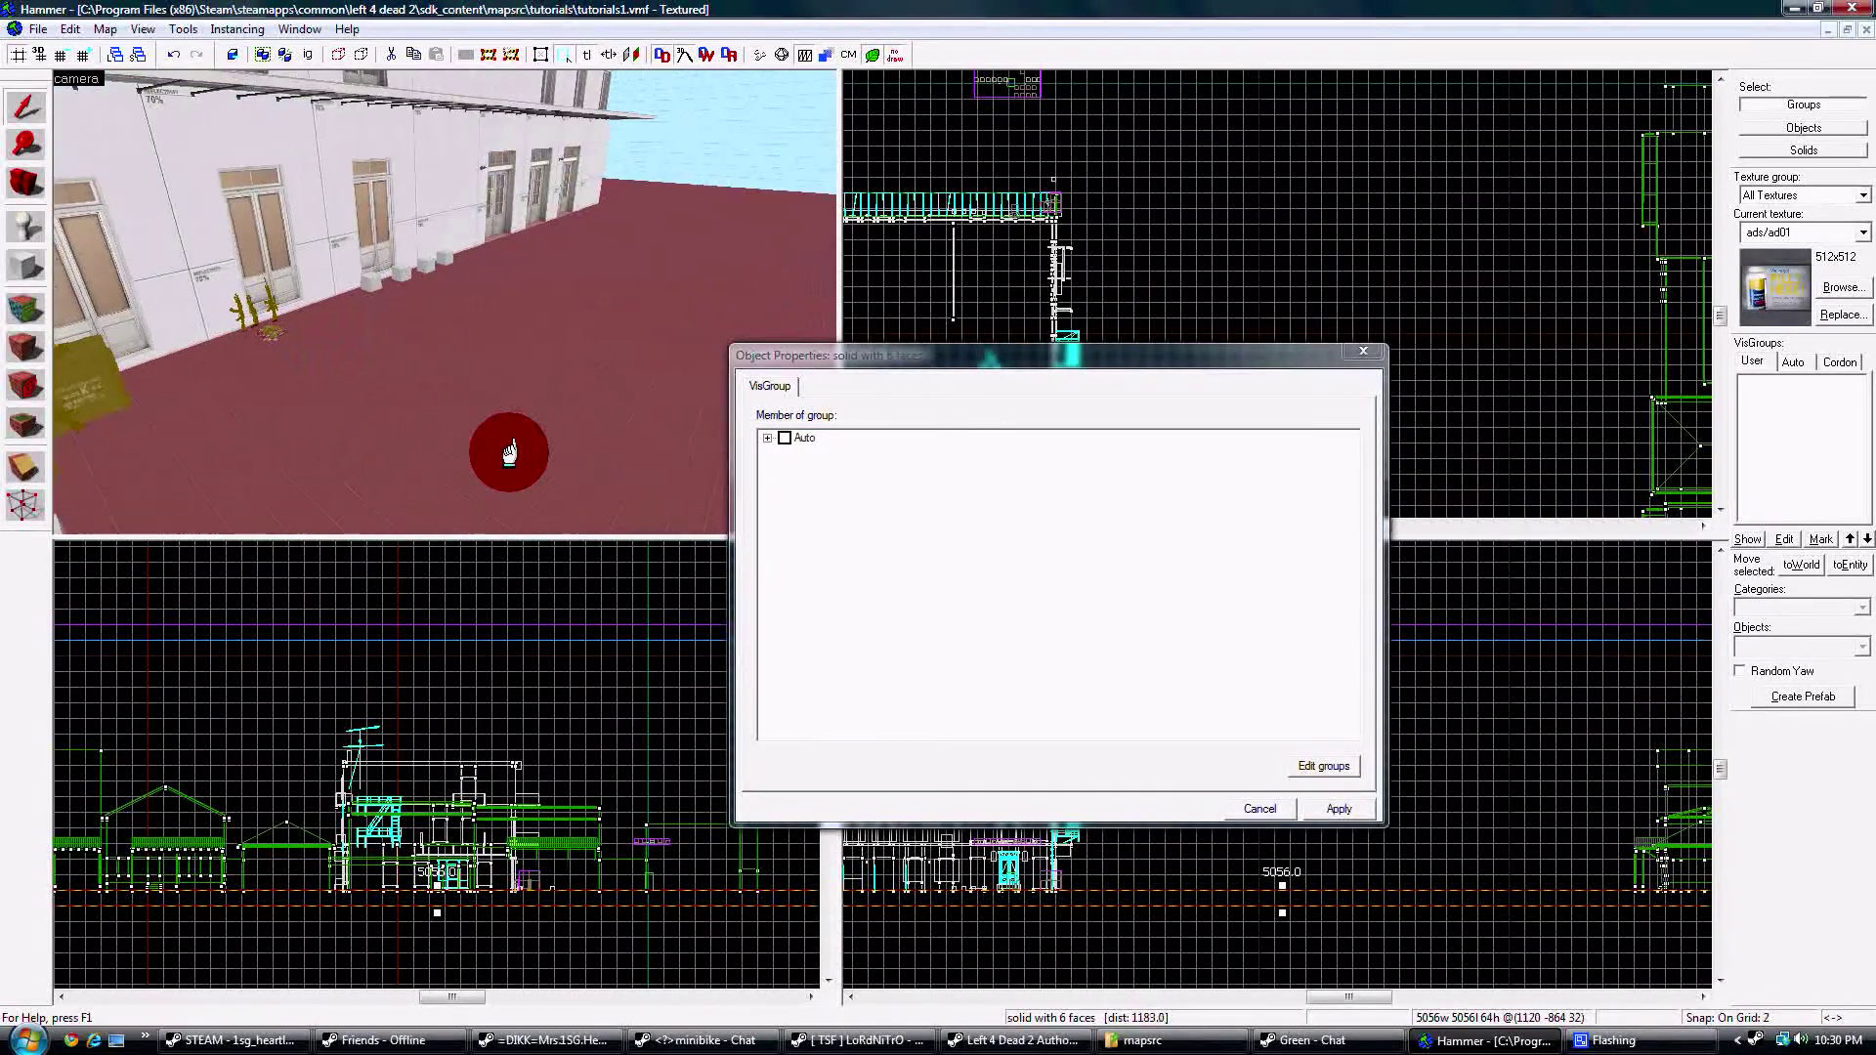
{"action": "key", "text": "d"}
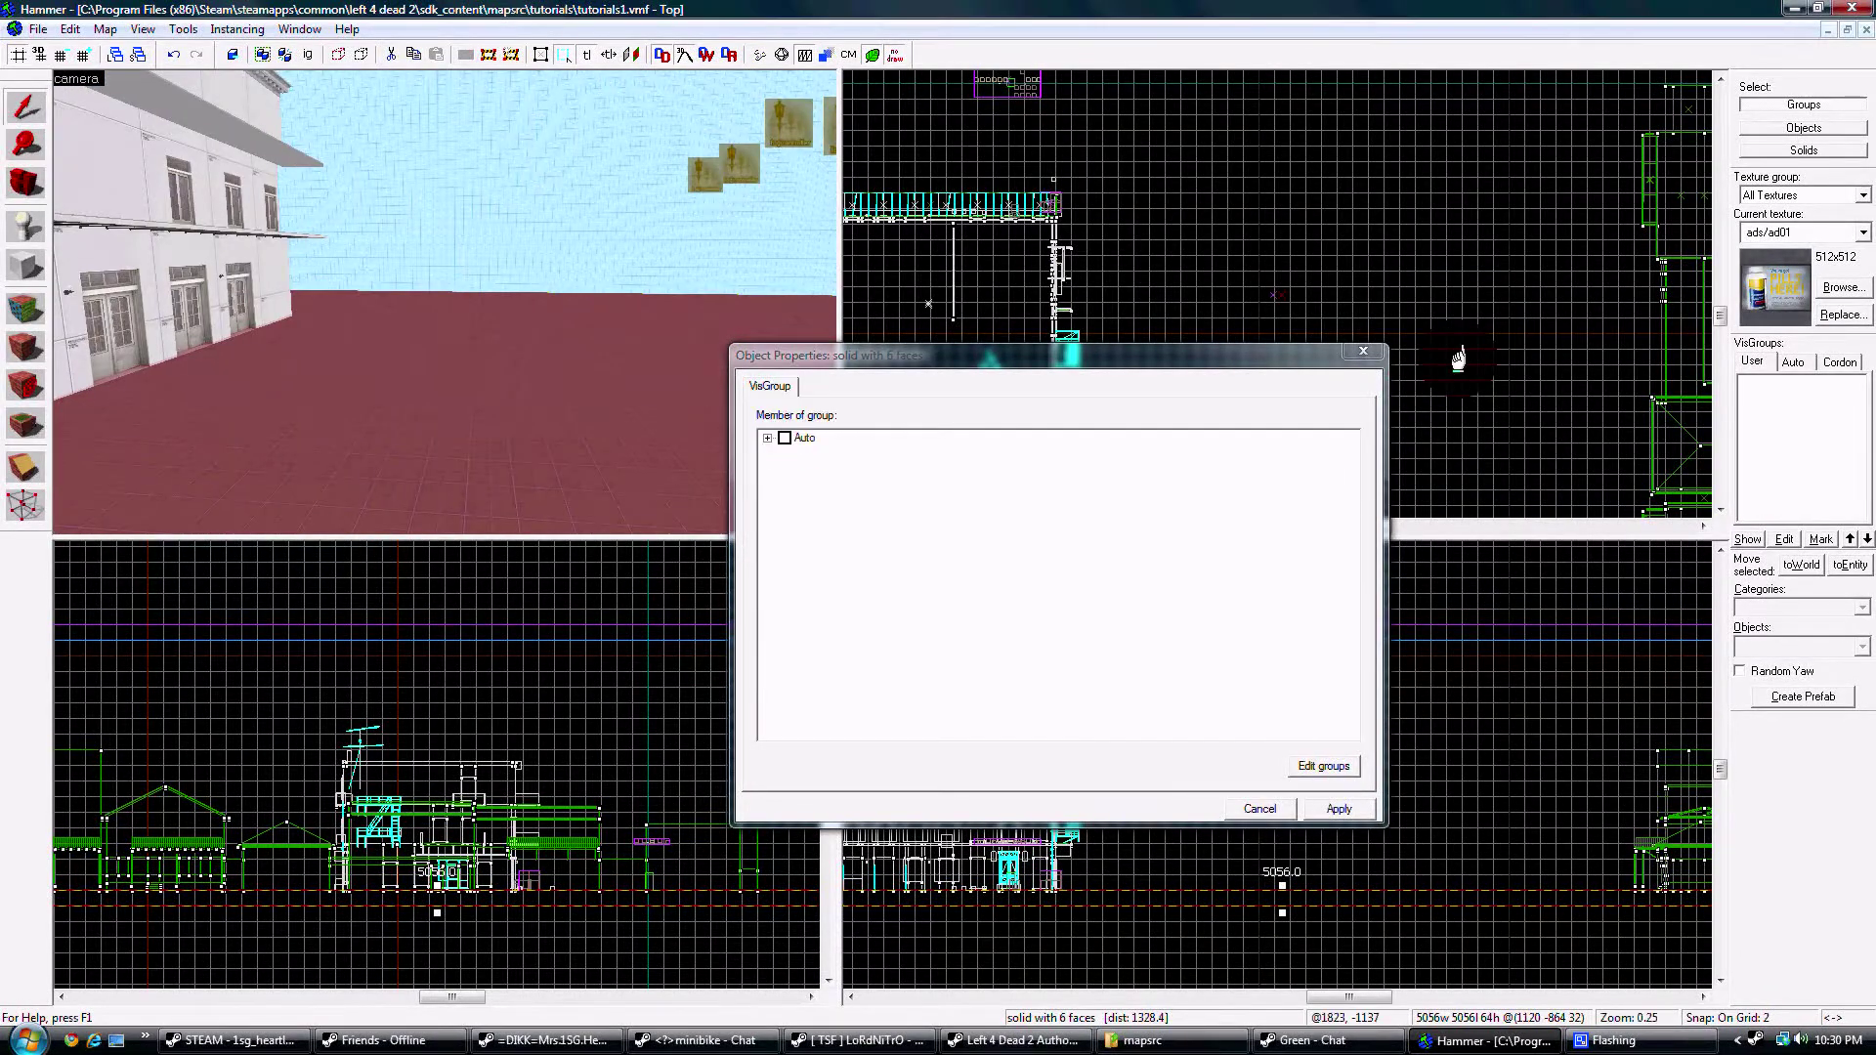
{"action": "left_click", "coordinate": [1368, 352]}
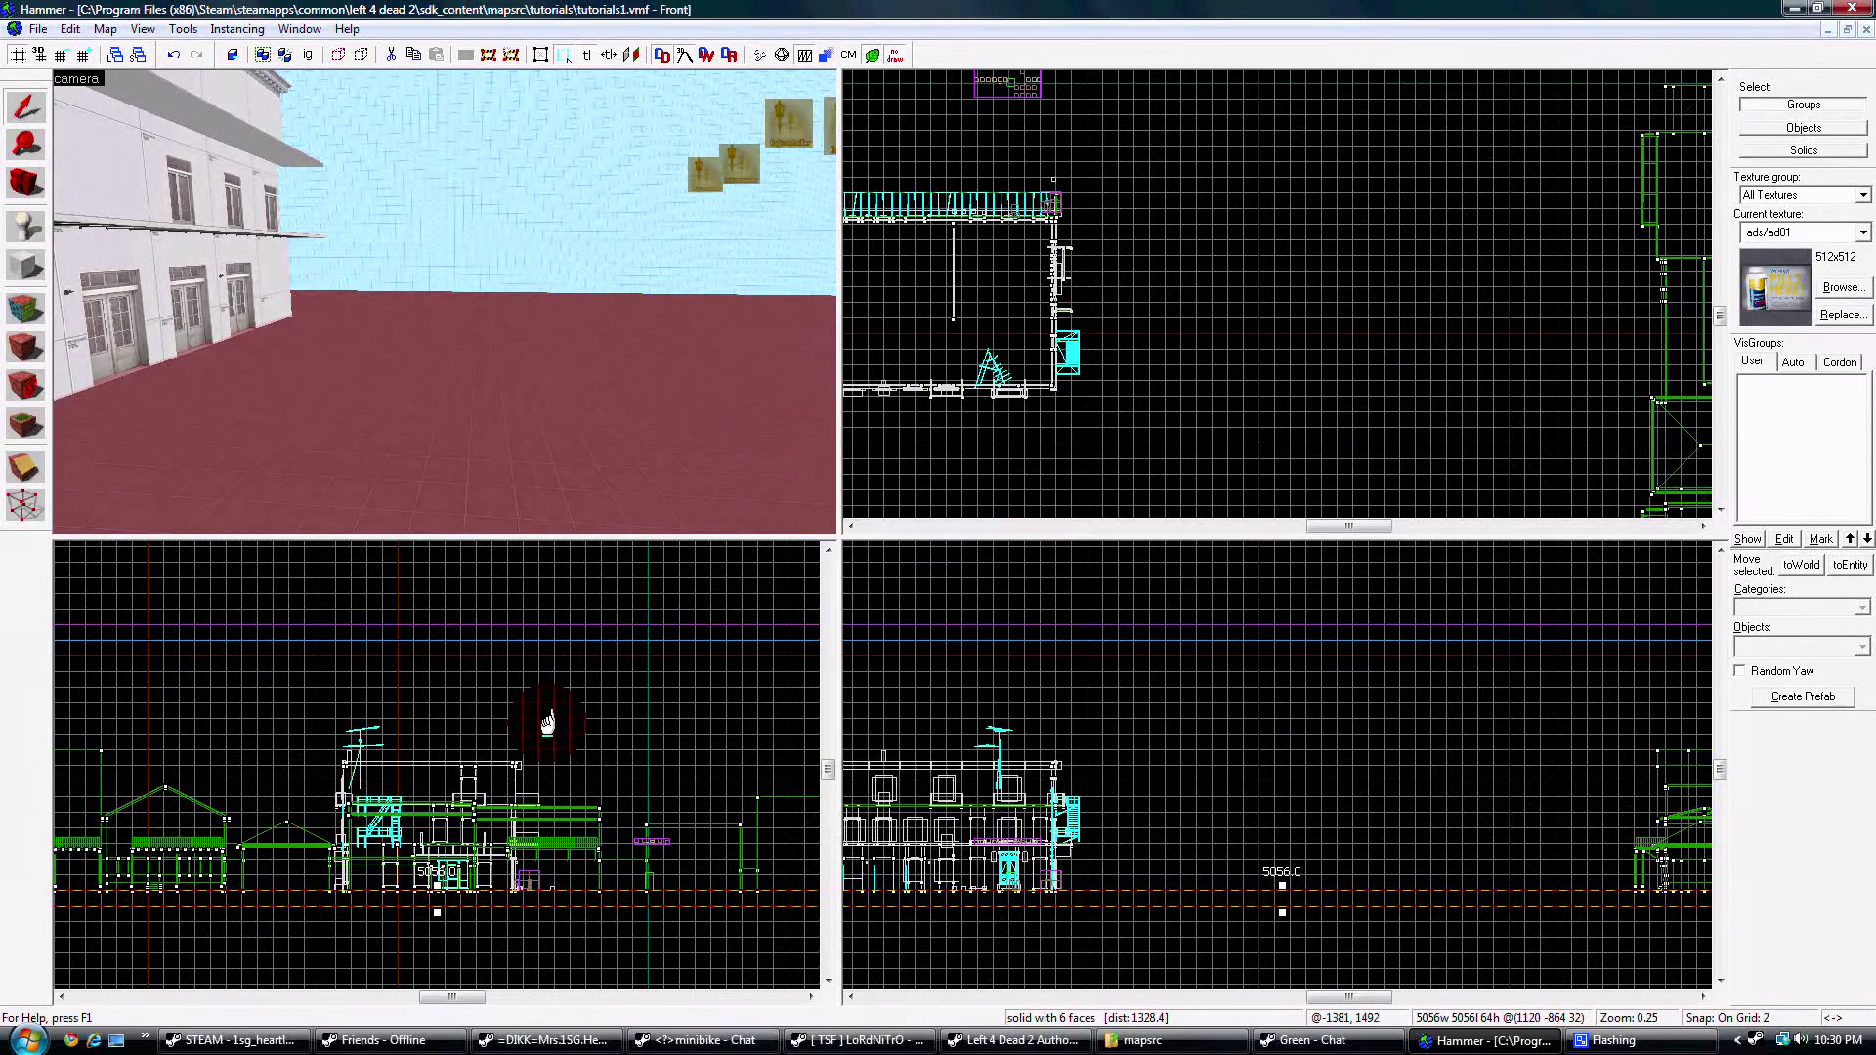
- Switch to Windows Explorer and look through the instance folder inside mapsrc\tutorials
{"action": "left_click", "coordinate": [1160, 1036]}
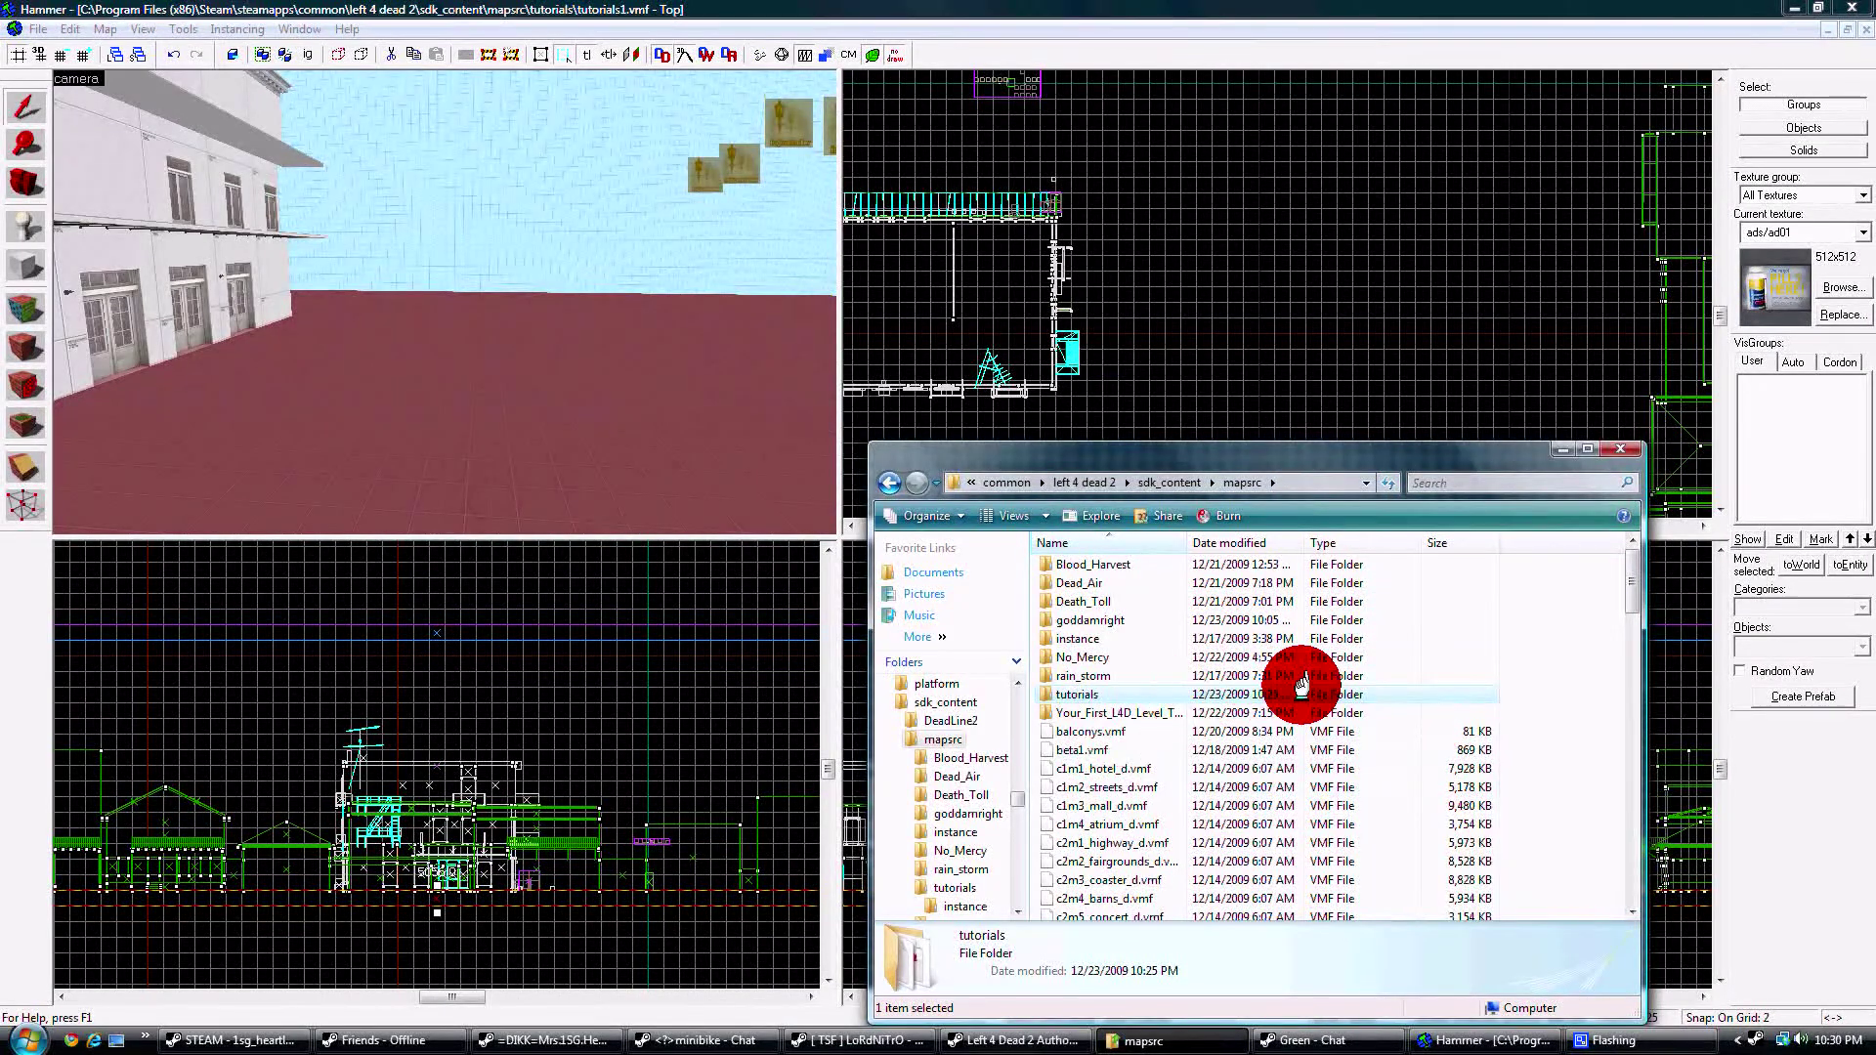
{"action": "double_click", "coordinate": [1082, 693]}
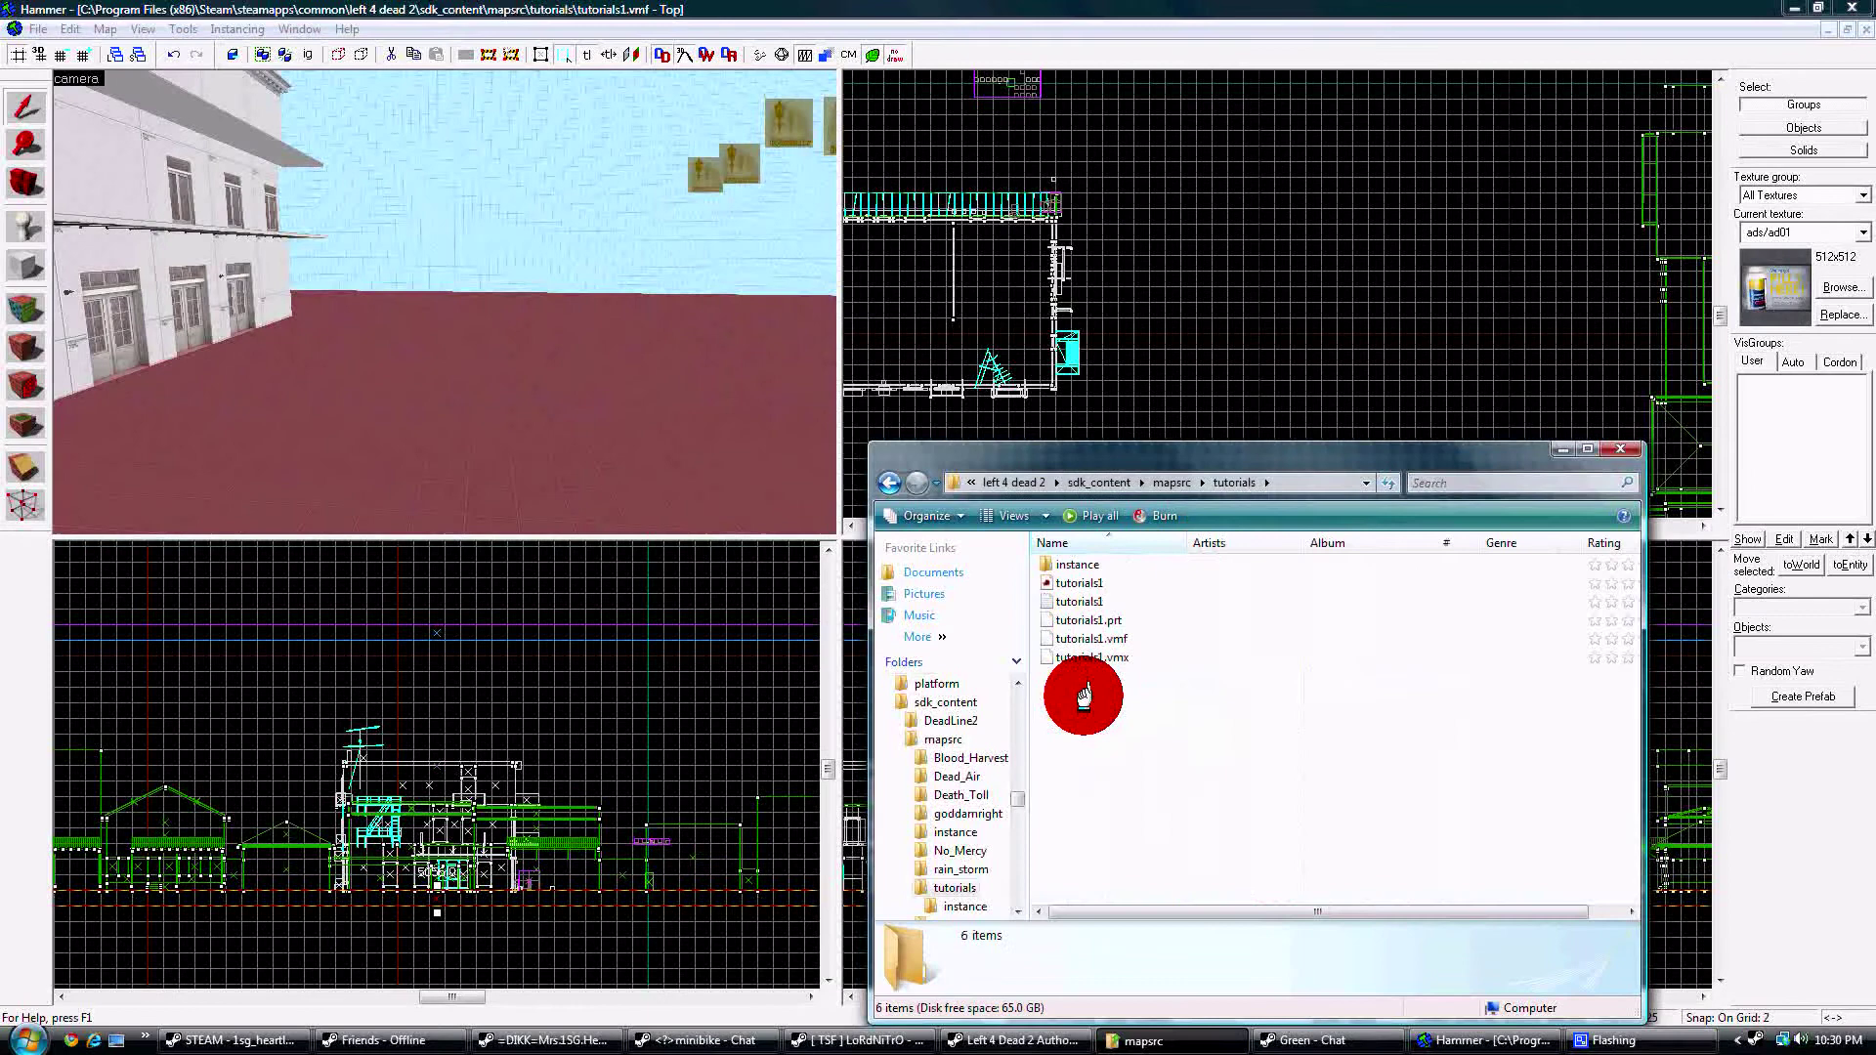
{"action": "double_click", "coordinate": [1089, 564]}
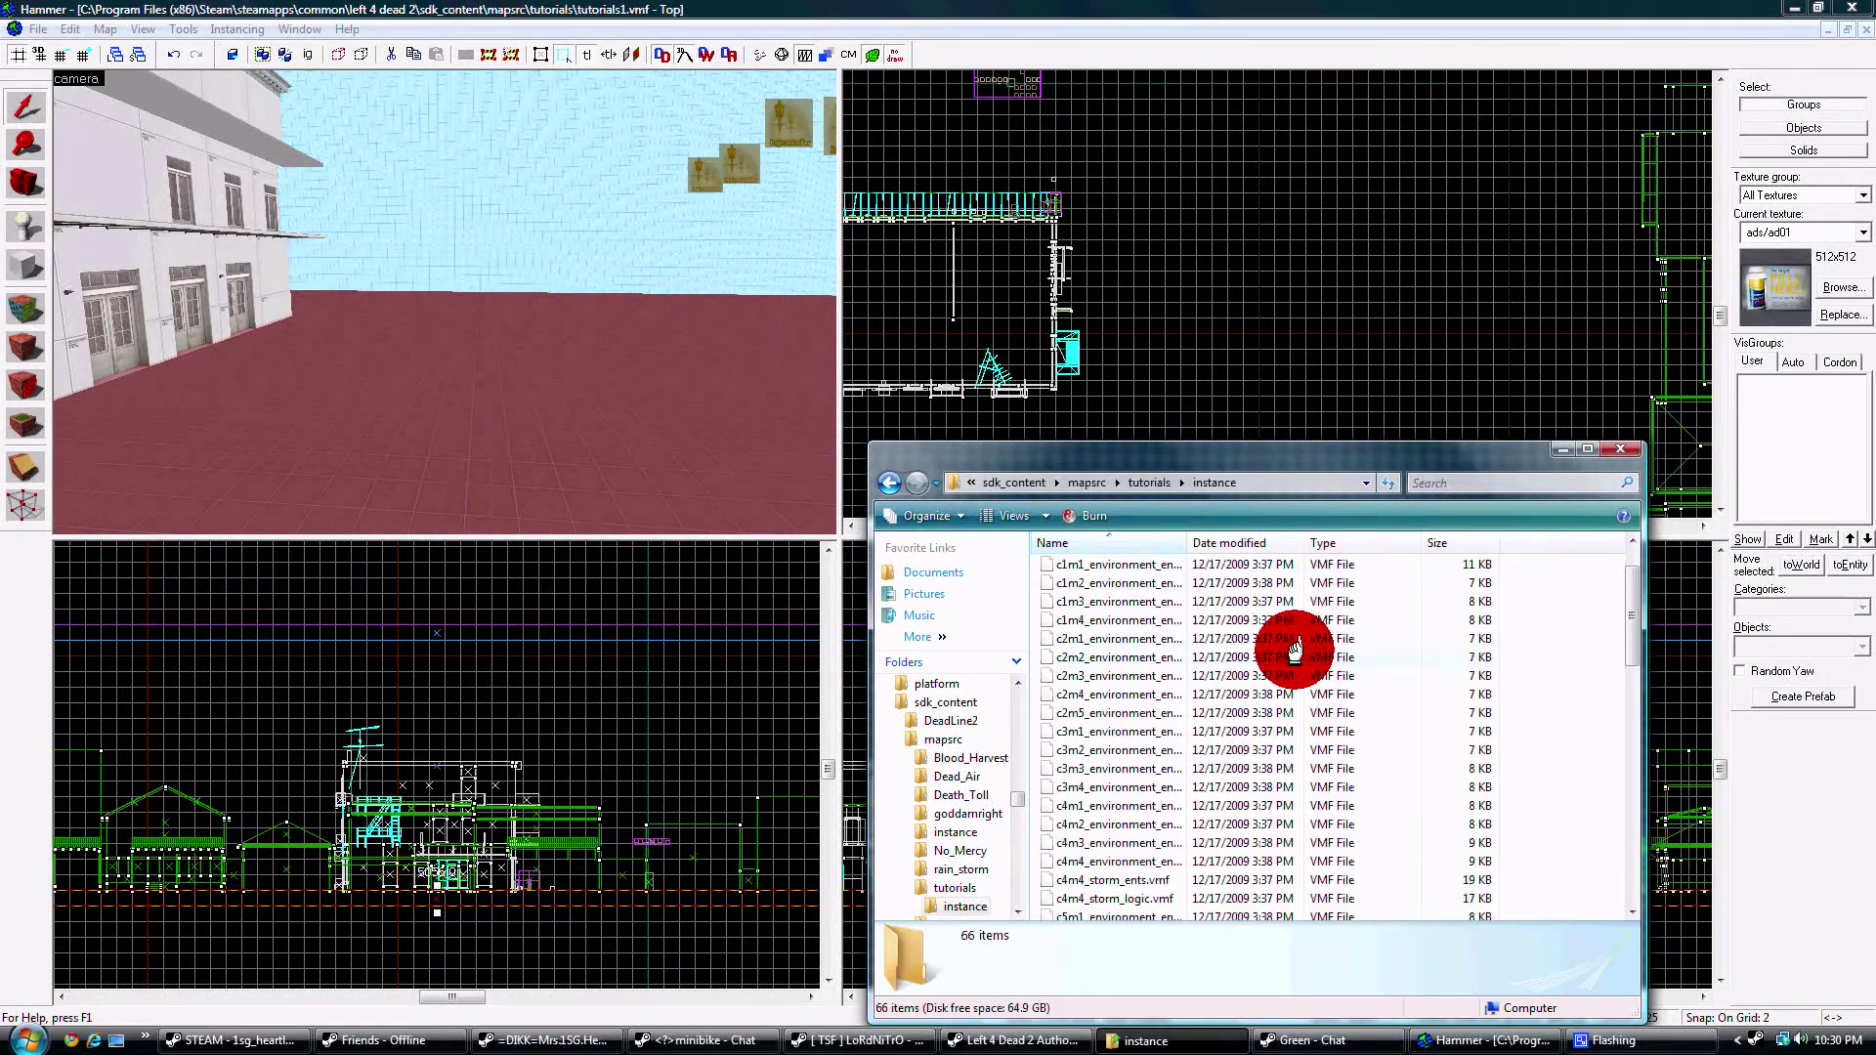
{"action": "scroll", "coordinate": [1280, 667], "scroll_direction": "down", "scroll_amount": 8}
{"action": "scroll", "coordinate": [1280, 668], "scroll_direction": "up", "scroll_amount": 8}
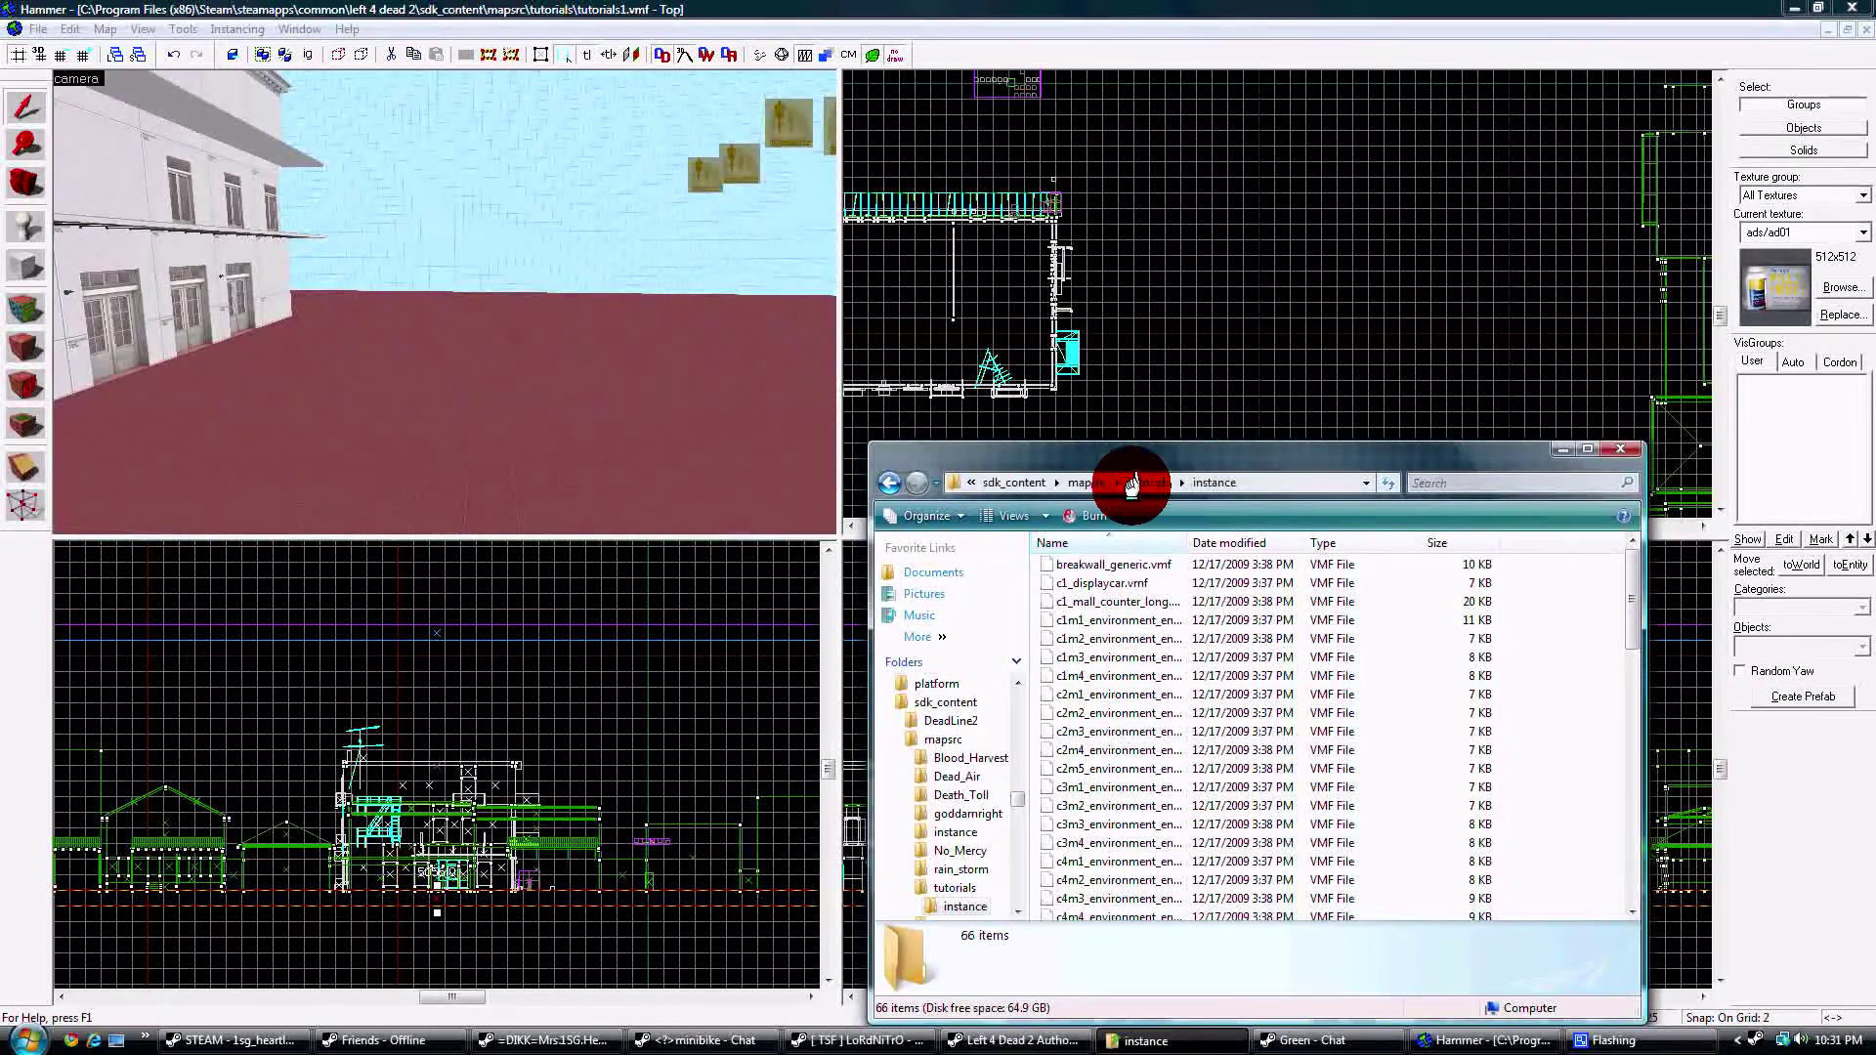
- Switch back to Hammer and create a new empty map
{"action": "left_click", "coordinate": [739, 6]}
{"action": "scroll", "coordinate": [320, 426], "scroll_direction": "down", "scroll_amount": 6}
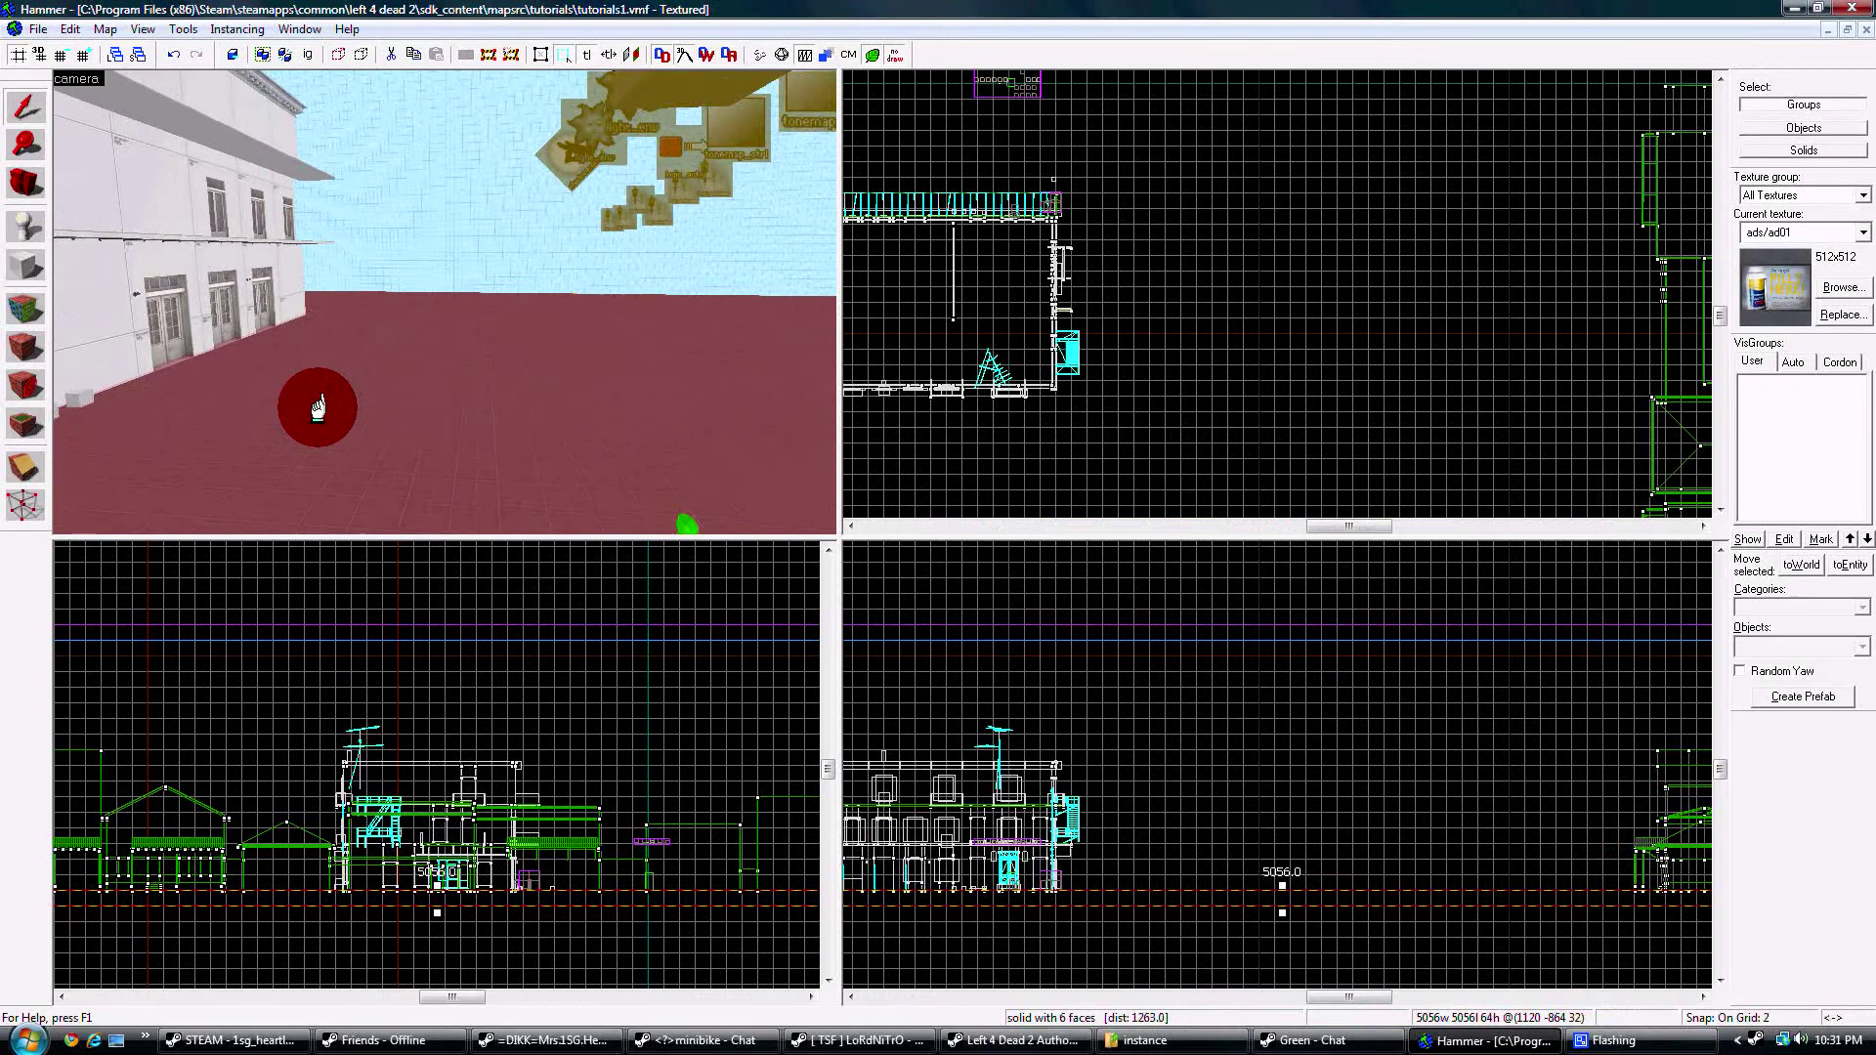
{"action": "scroll", "coordinate": [117, 138], "scroll_direction": "down", "scroll_amount": 6}
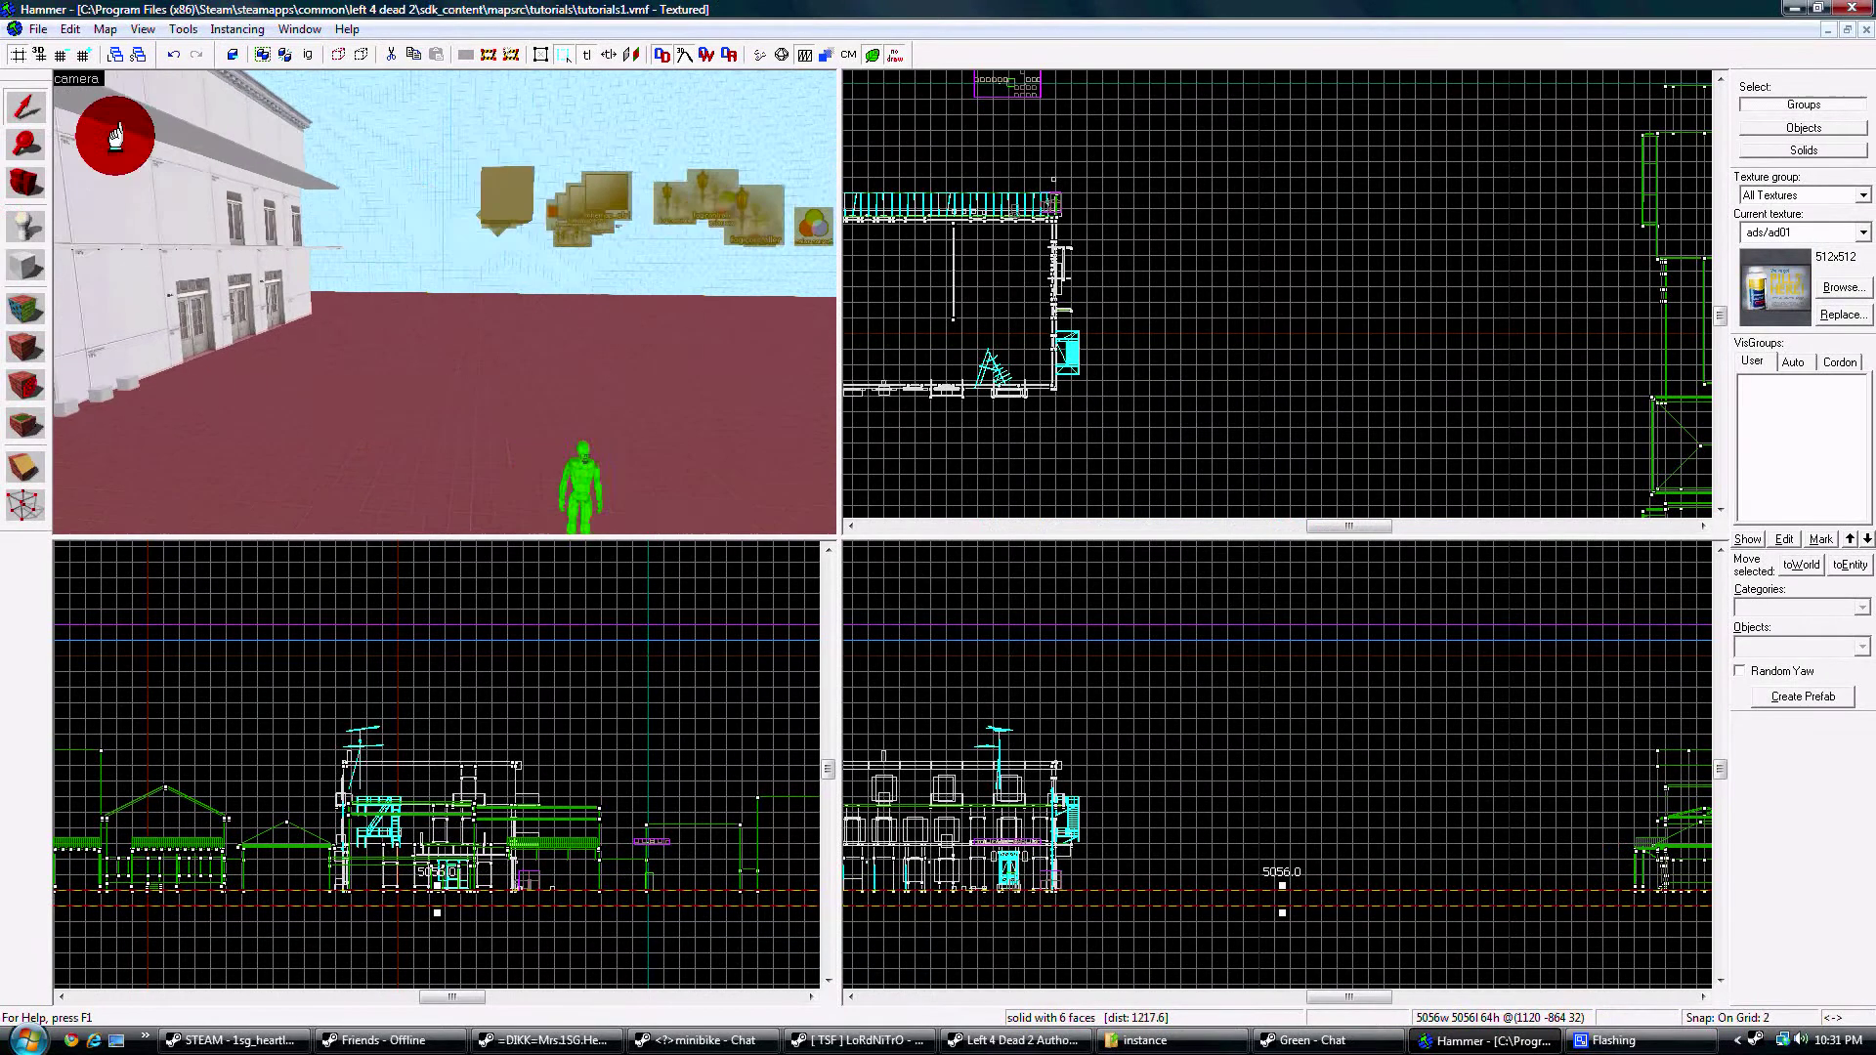
{"action": "left_click", "coordinate": [39, 29]}
{"action": "left_click", "coordinate": [41, 49]}
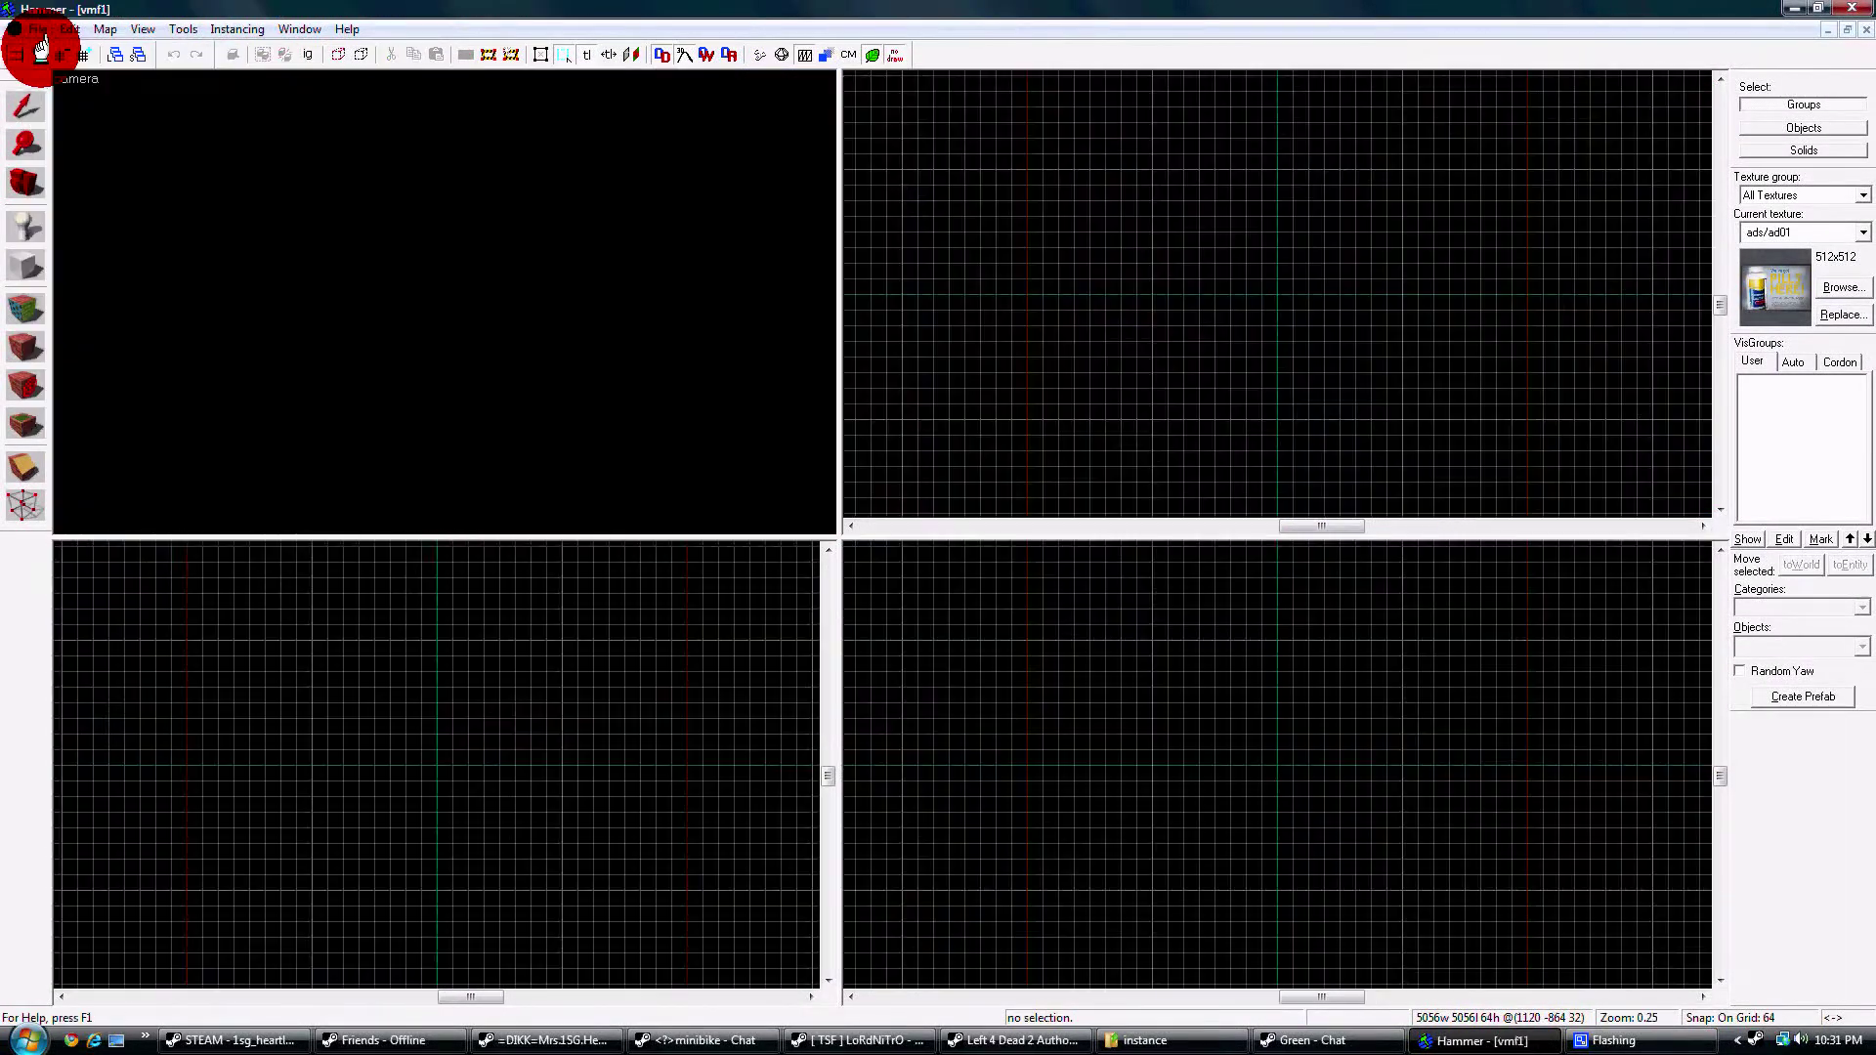
- Insert the original citypolicewithlights prefab from the l4d2 category at the origin of the new map
{"action": "left_click", "coordinate": [27, 217]}
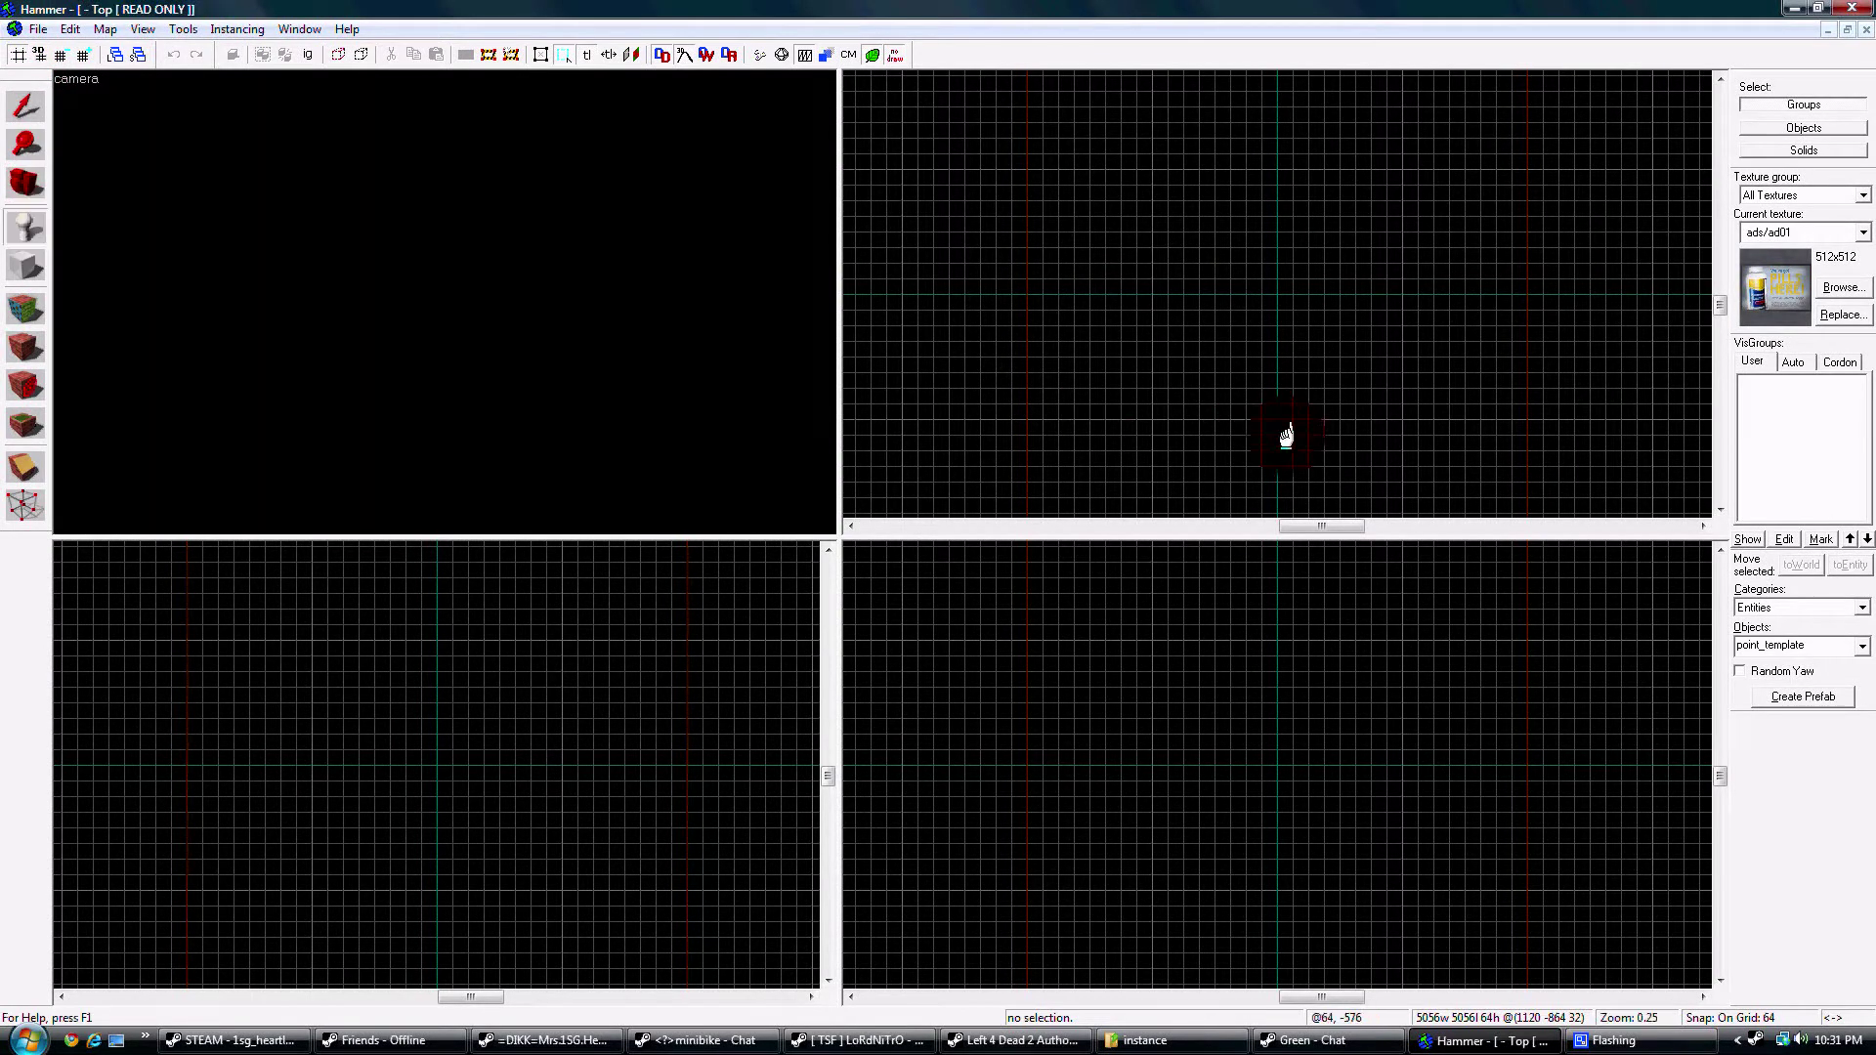
{"action": "left_click", "coordinate": [1863, 603]}
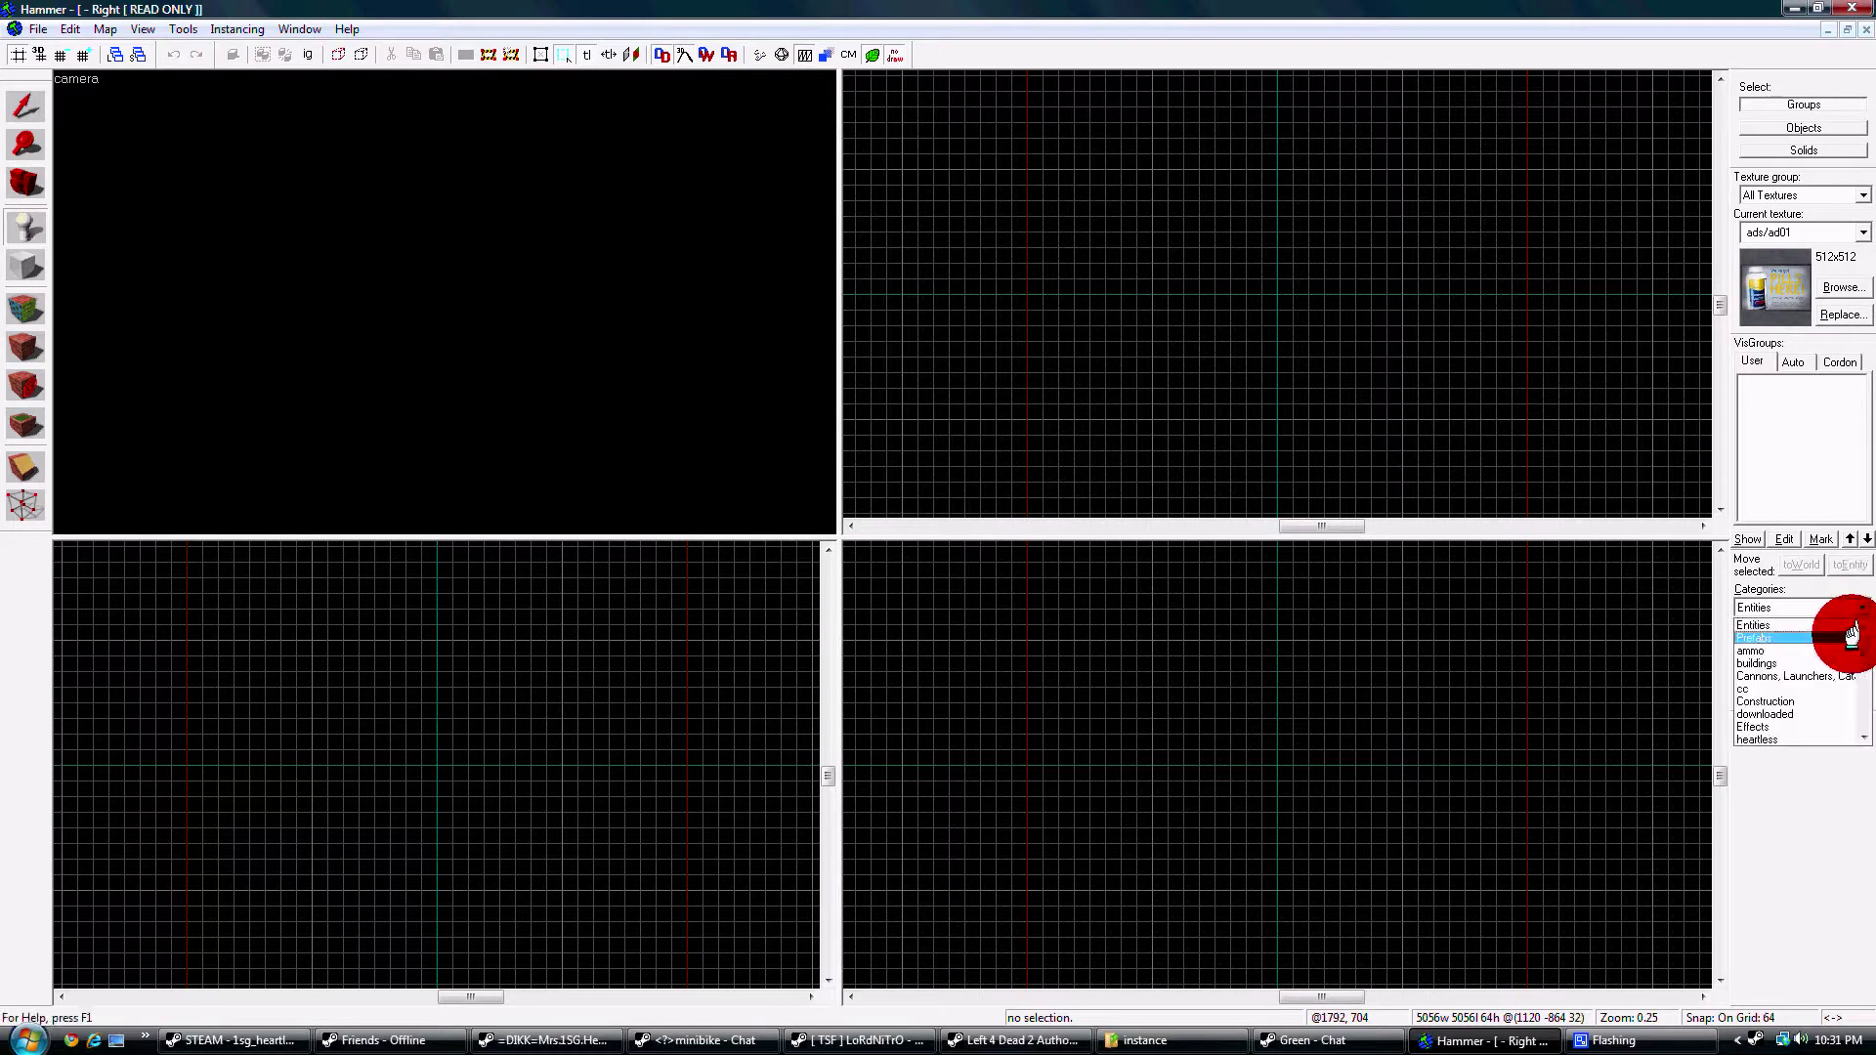
{"action": "left_click", "coordinate": [1795, 726]}
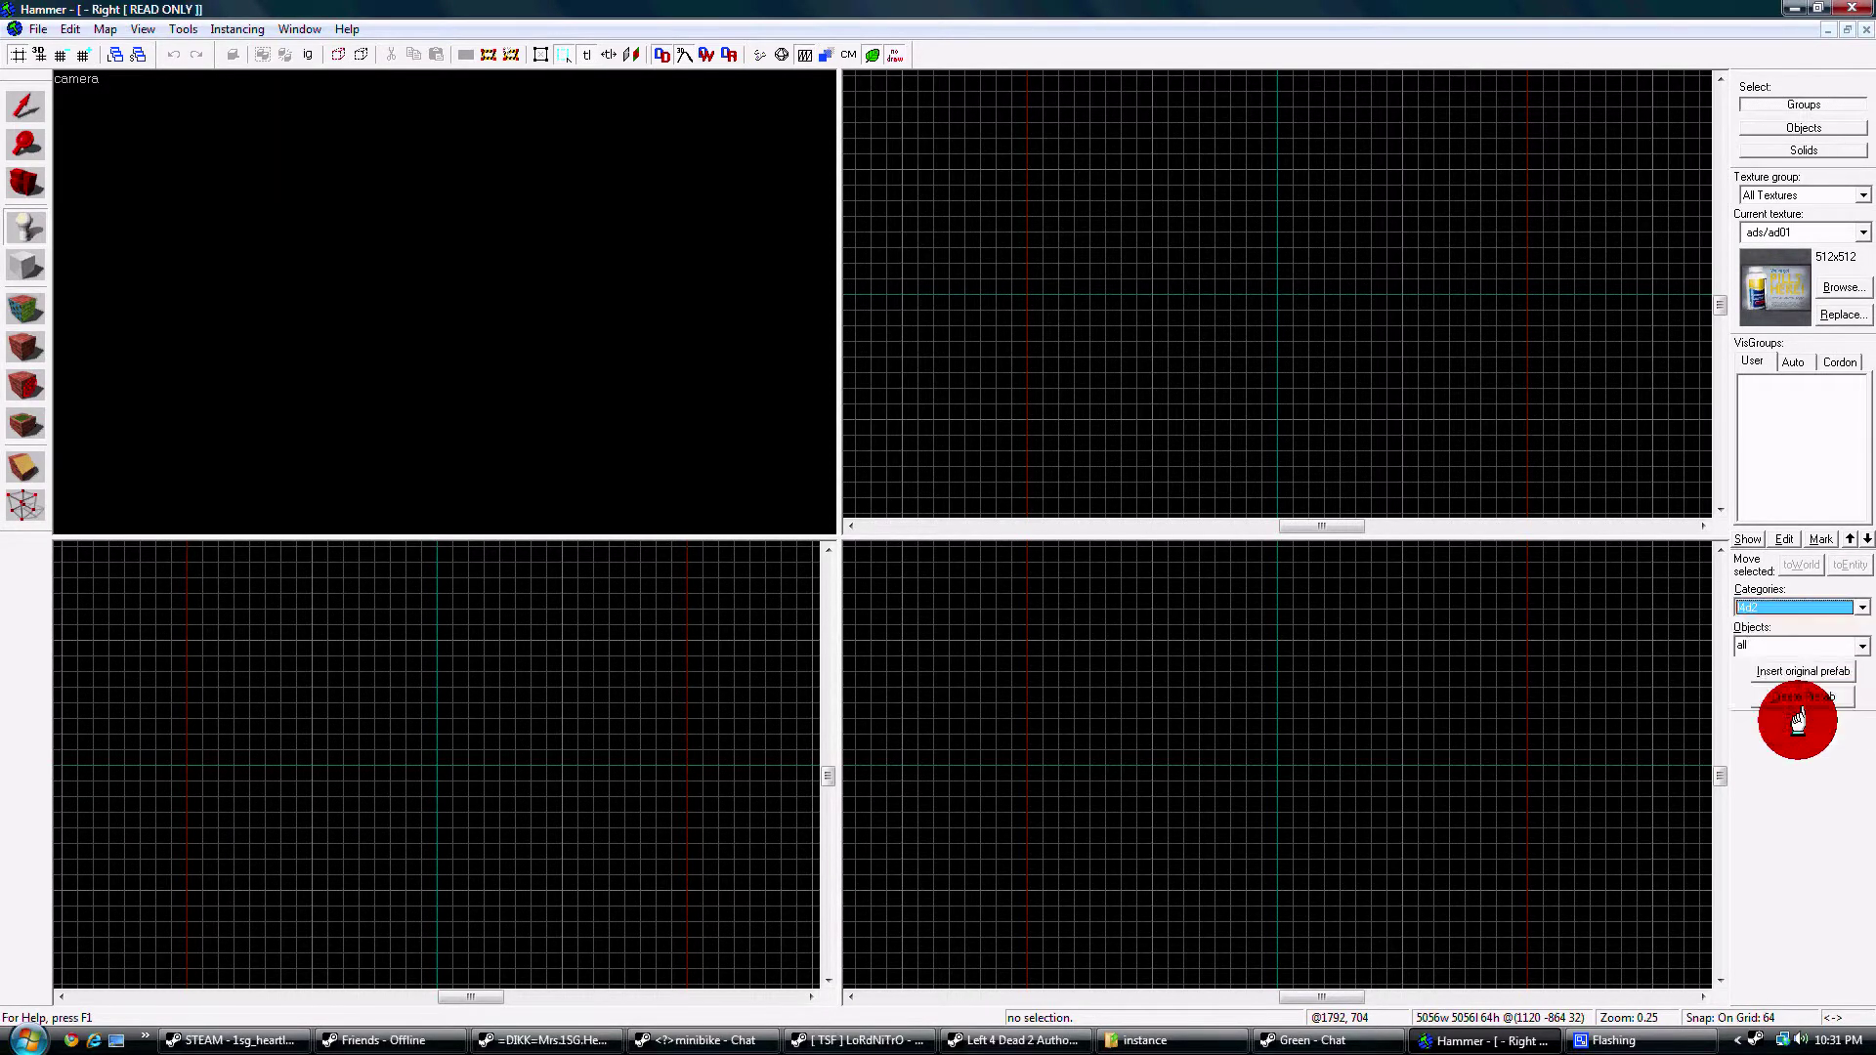
{"action": "left_click", "coordinate": [1856, 645]}
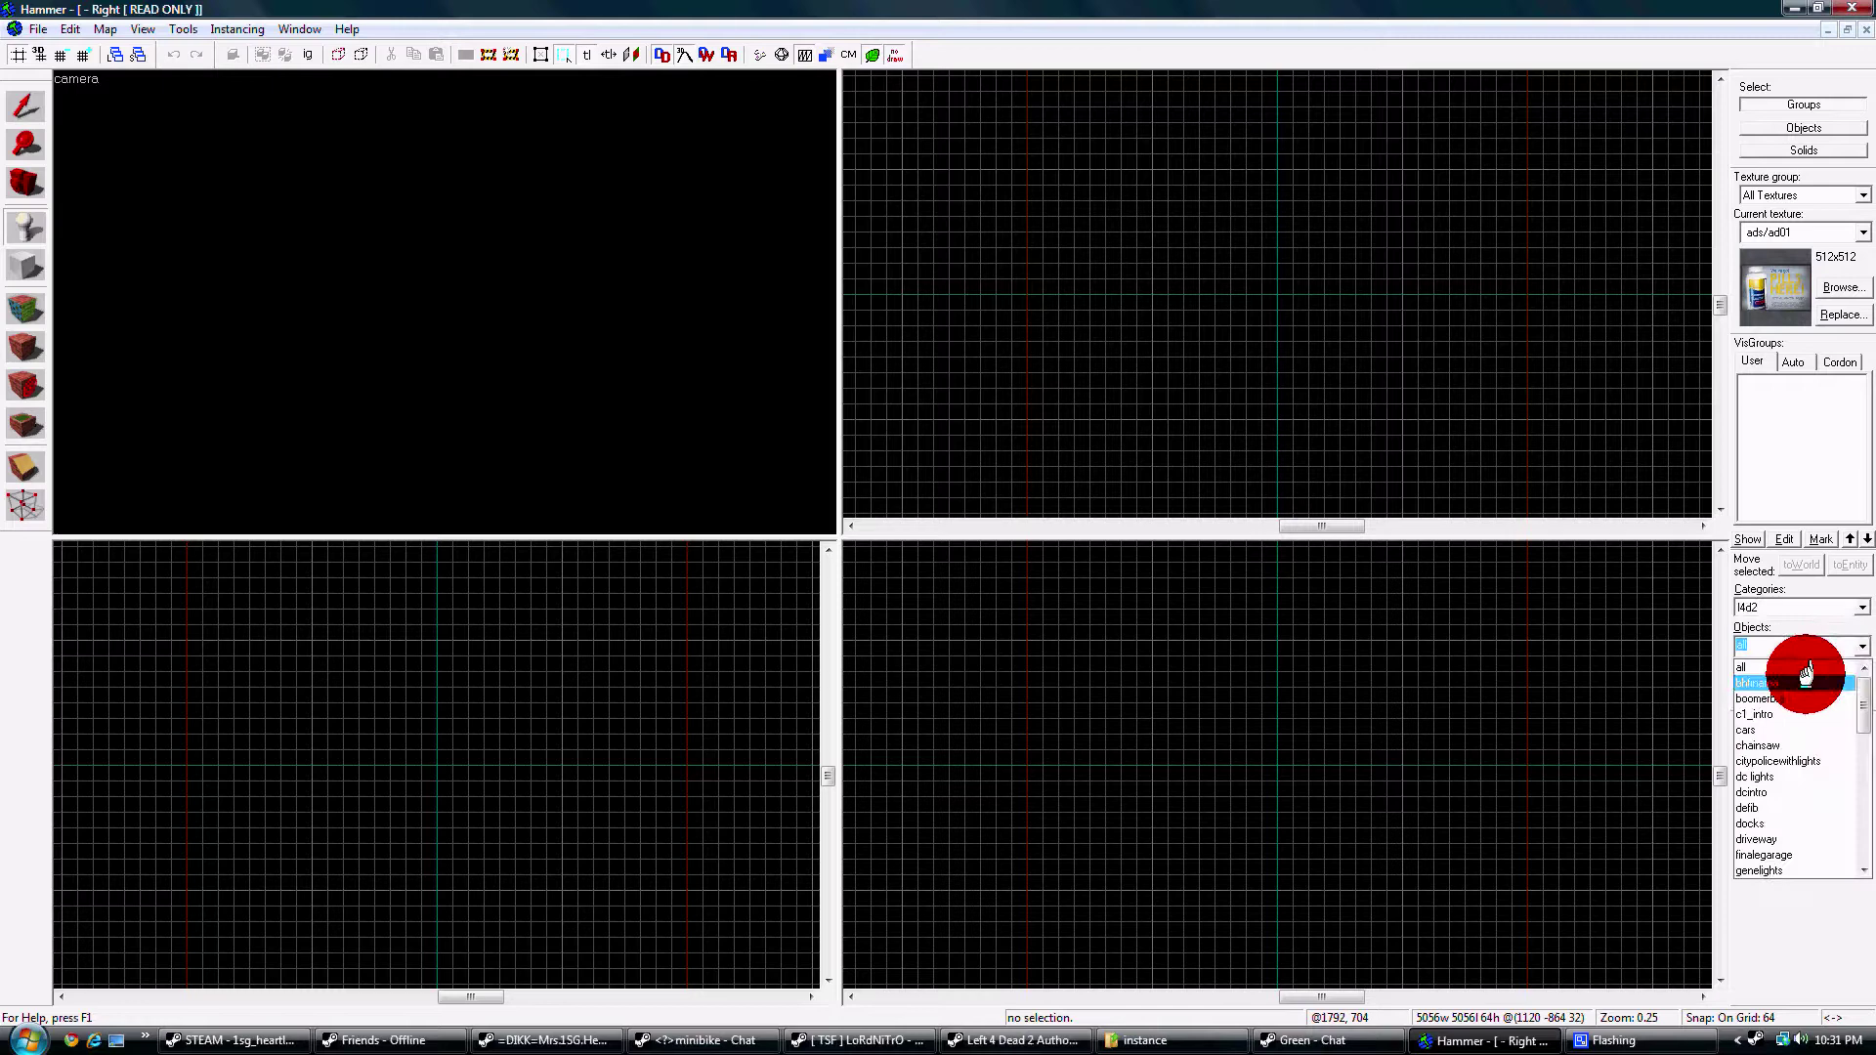
{"action": "scroll", "coordinate": [1805, 674], "scroll_direction": "down", "scroll_amount": 1}
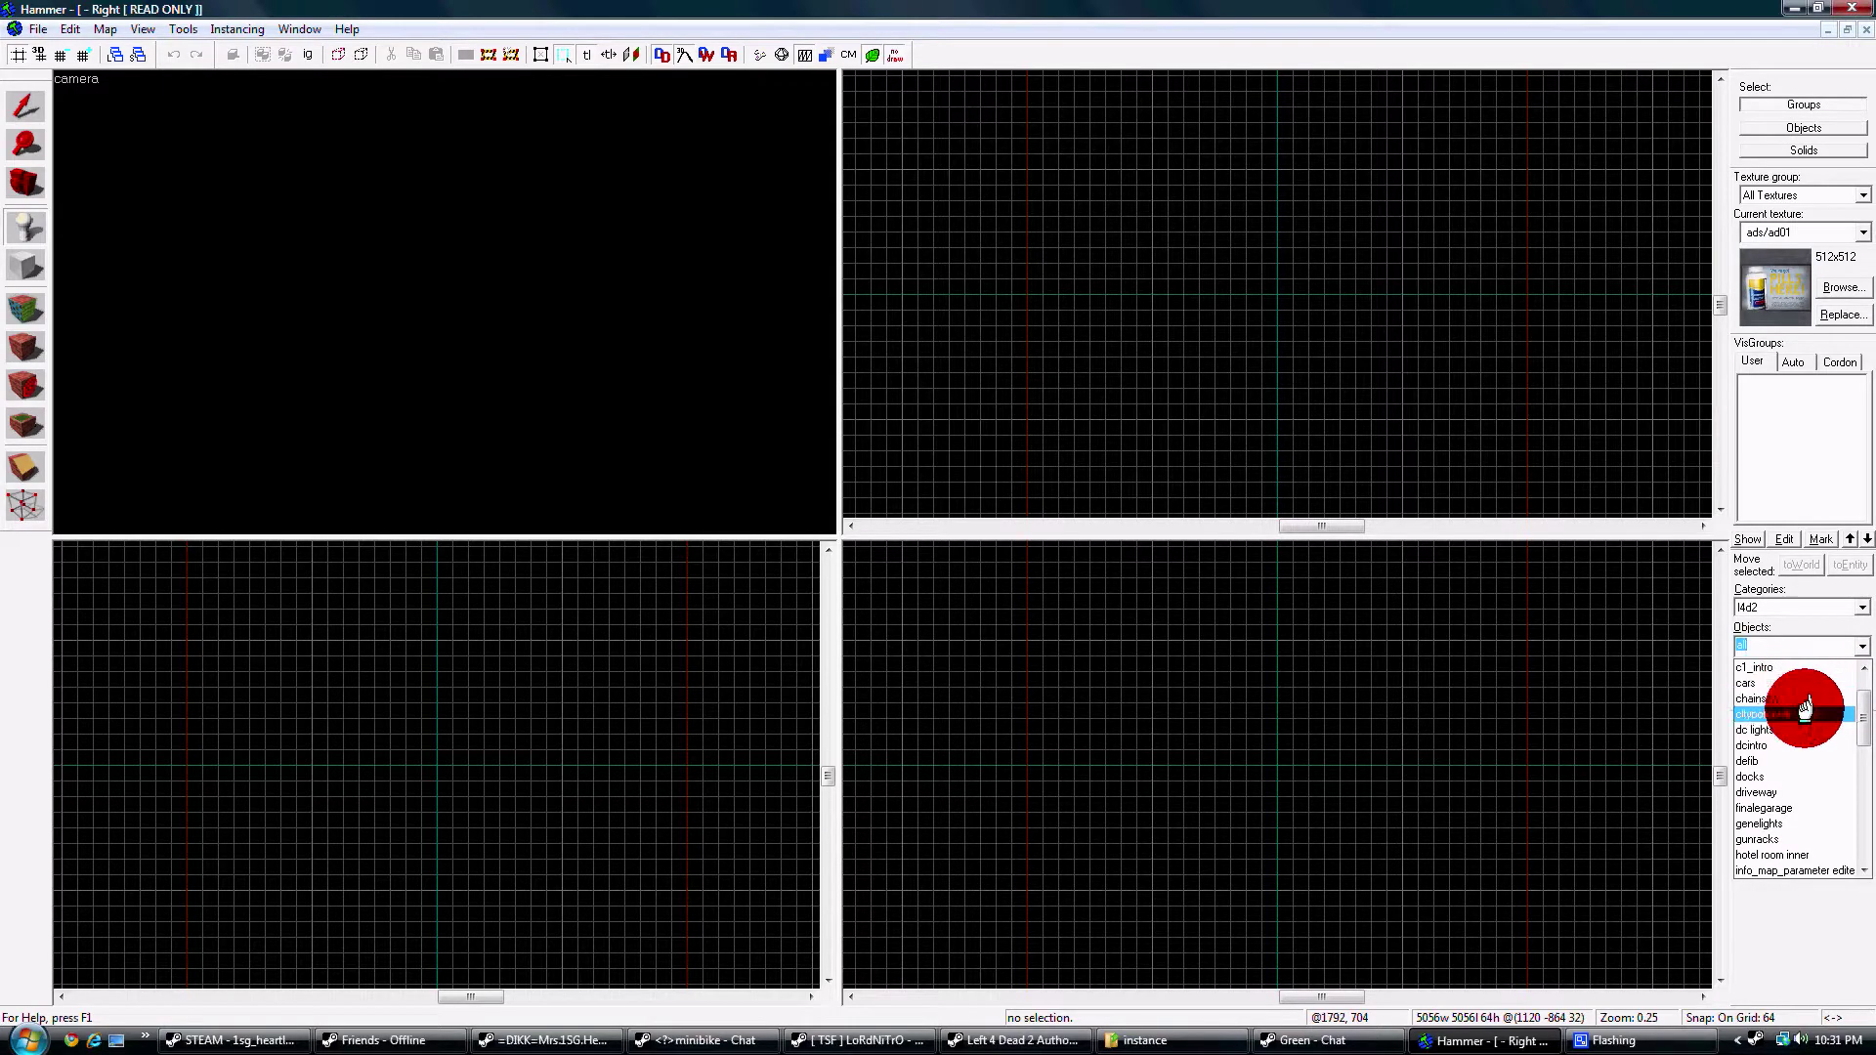
{"action": "left_click", "coordinate": [1800, 713]}
{"action": "left_click", "coordinate": [1279, 305]}
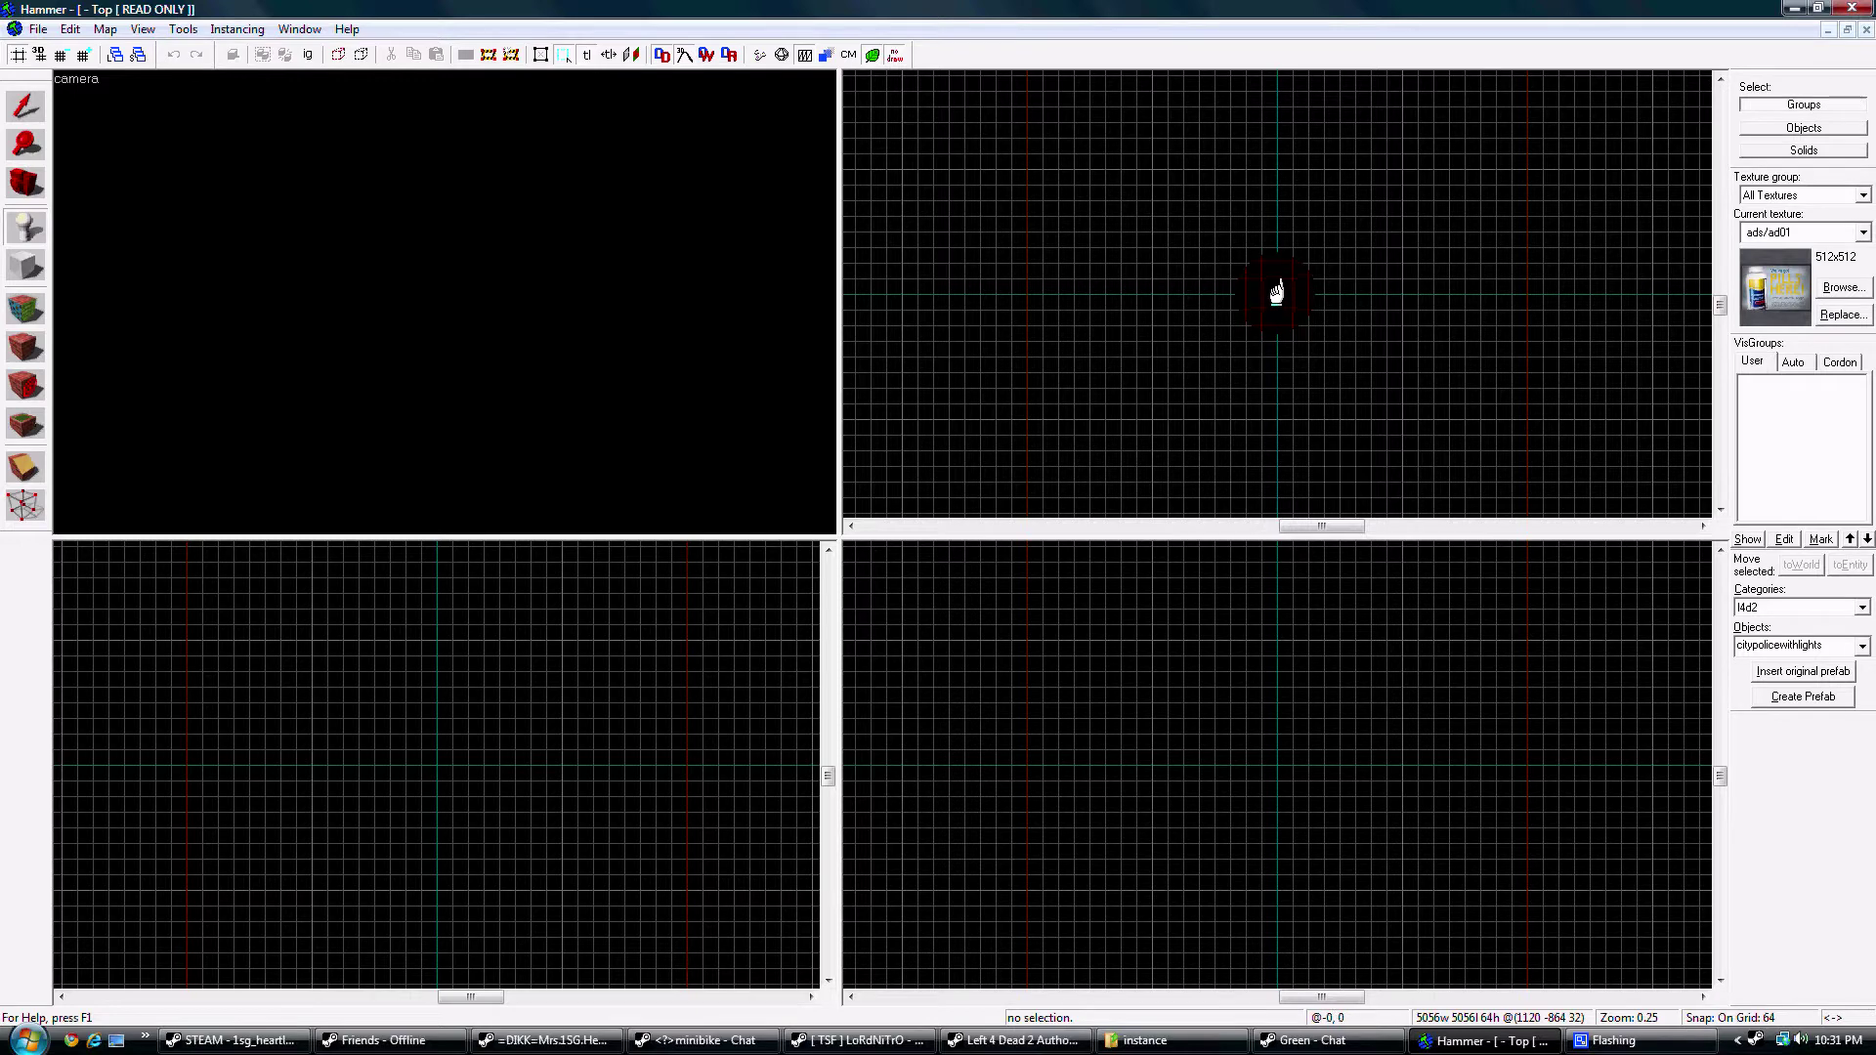
{"action": "left_click", "coordinate": [1275, 293]}
{"action": "left_click", "coordinate": [1788, 674]}
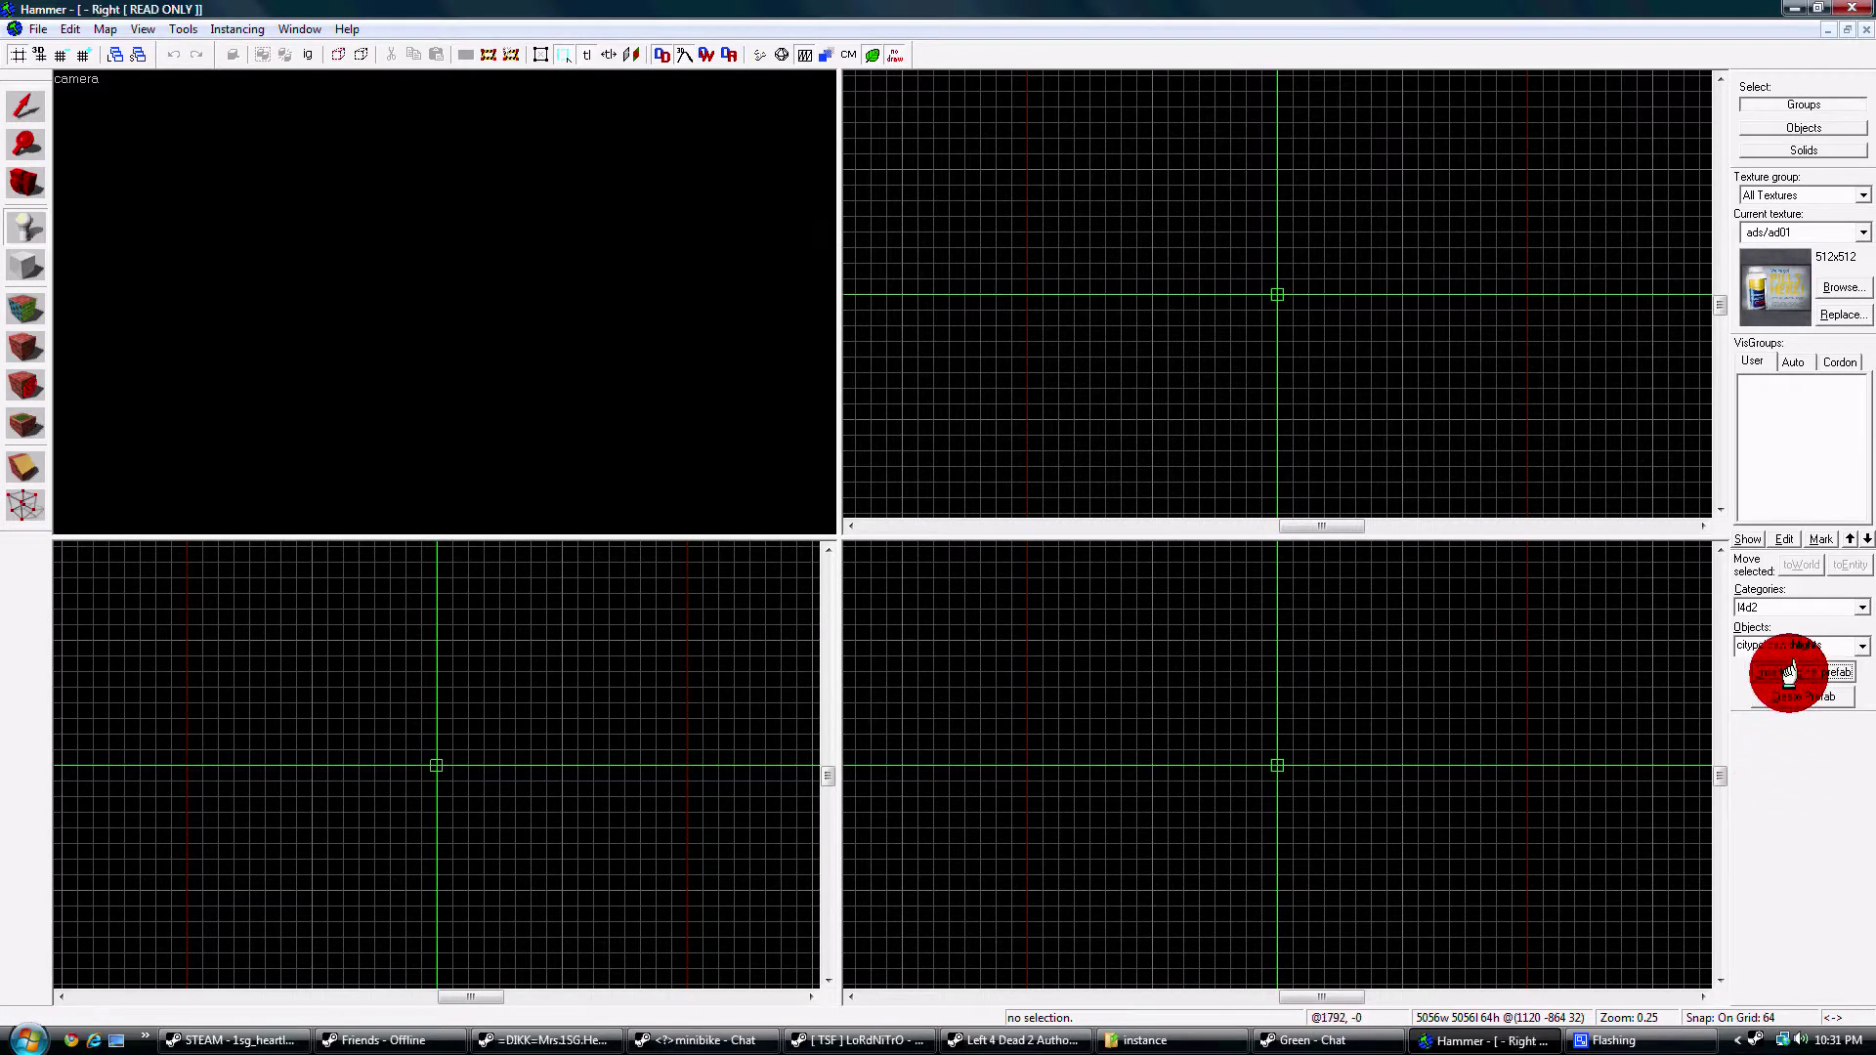
- Examine the police car and its light entities from several sides in the camera view, and activate the Selection tool
{"action": "scroll", "coordinate": [452, 396], "scroll_direction": "down", "scroll_amount": 5}
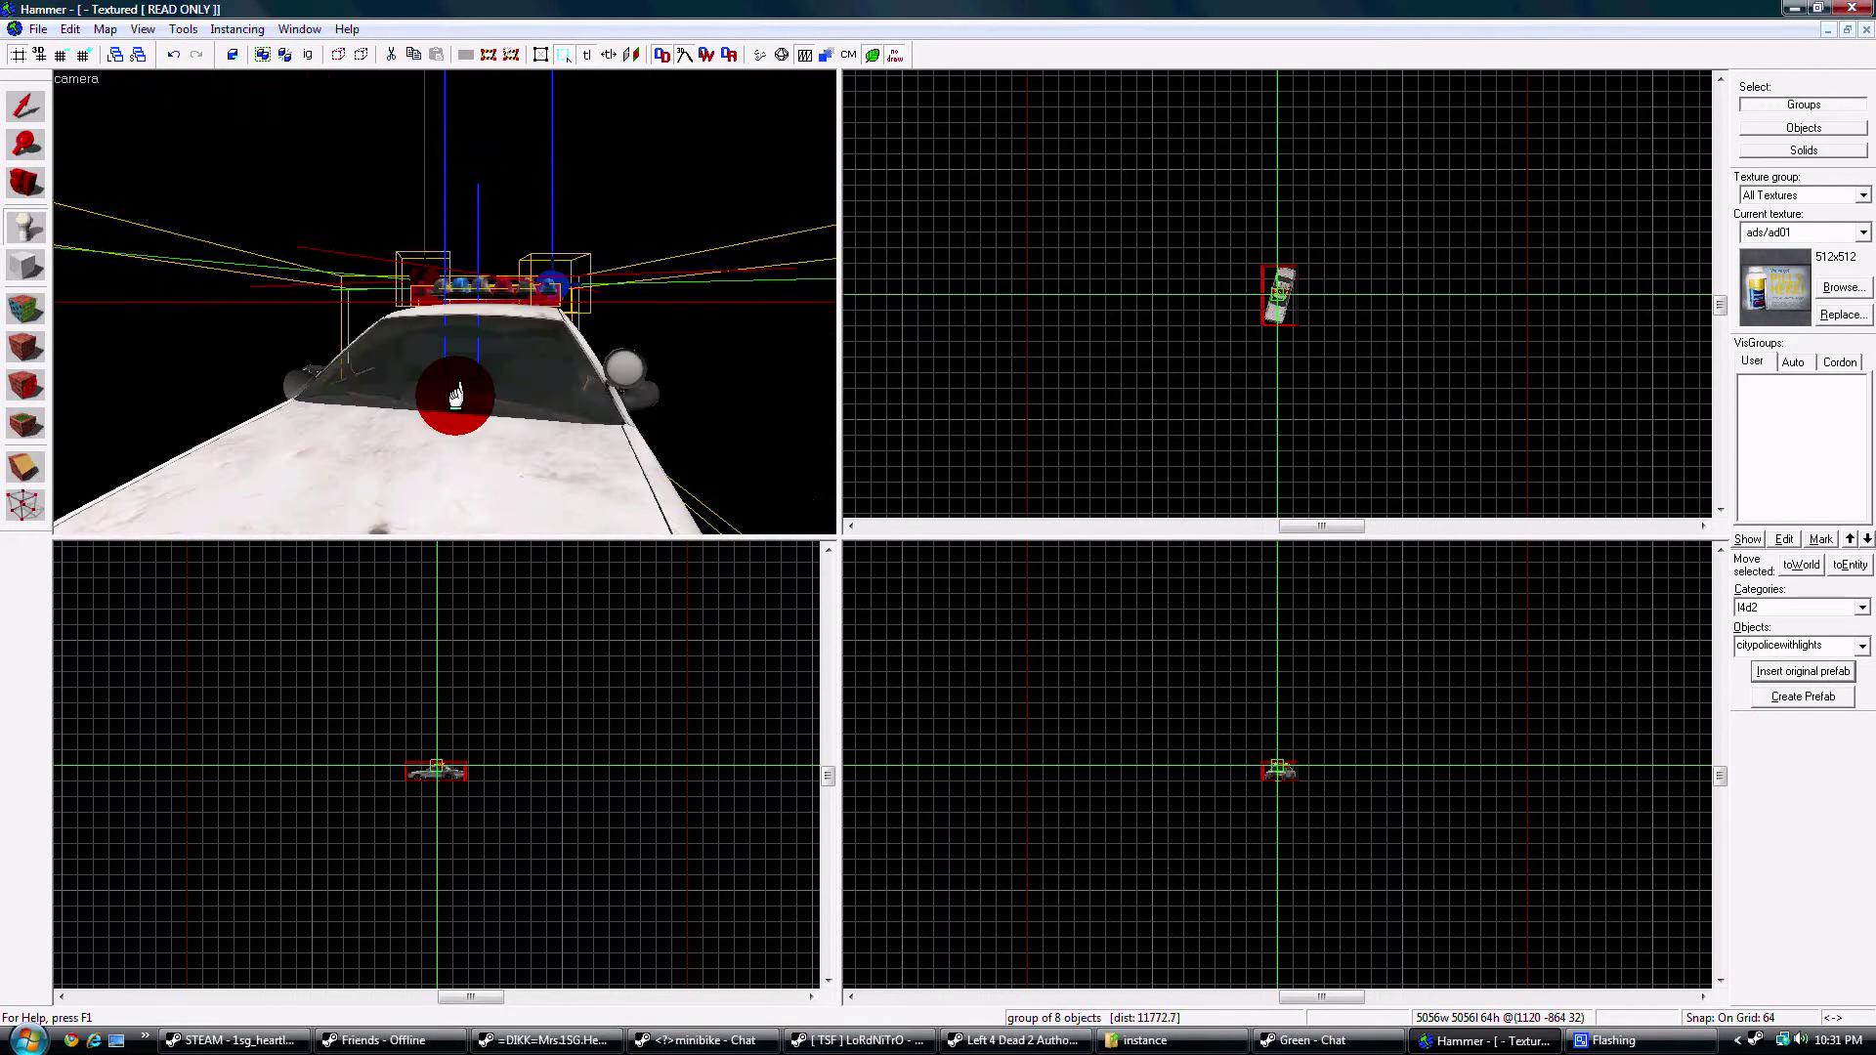
{"action": "scroll", "coordinate": [455, 395], "scroll_direction": "down", "scroll_amount": 2}
{"action": "key", "text": "w"}
{"action": "key", "text": "d"}
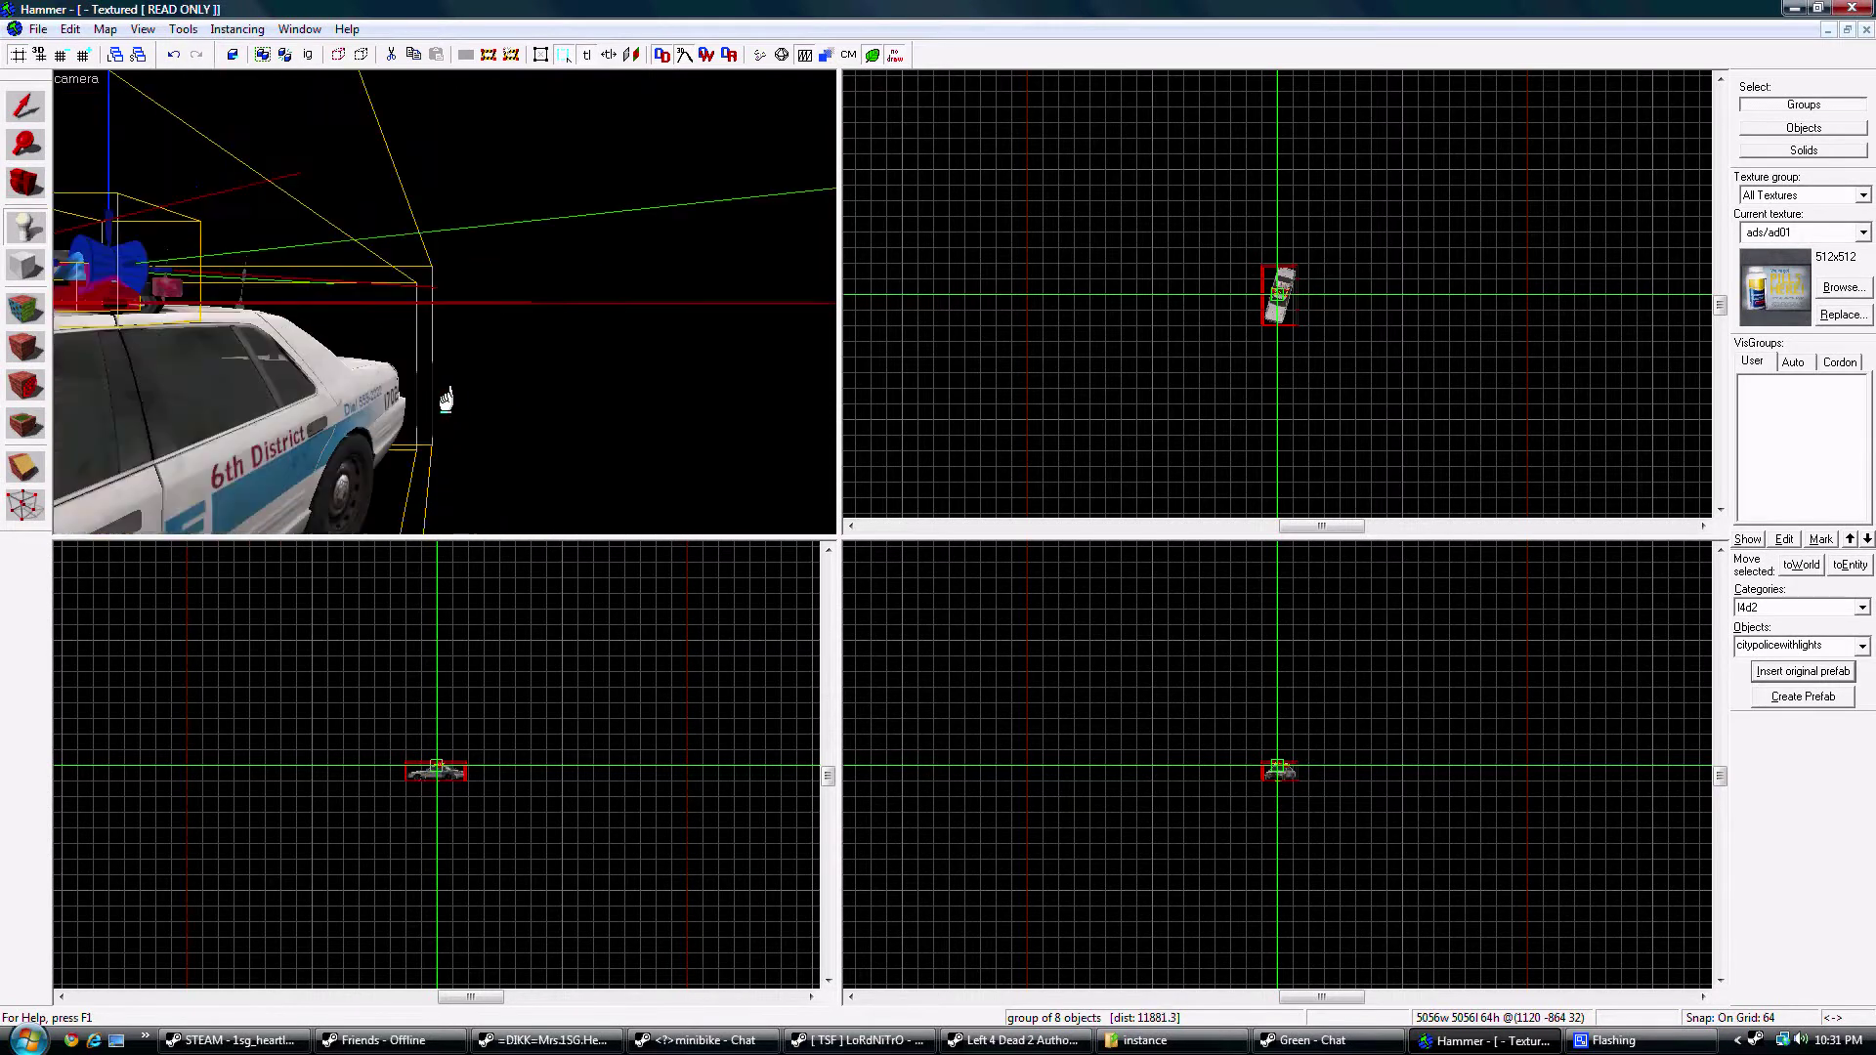
{"action": "key", "text": "a"}
{"action": "left_click_drag", "start_coordinate": [446, 401], "coordinate": [447, 400]}
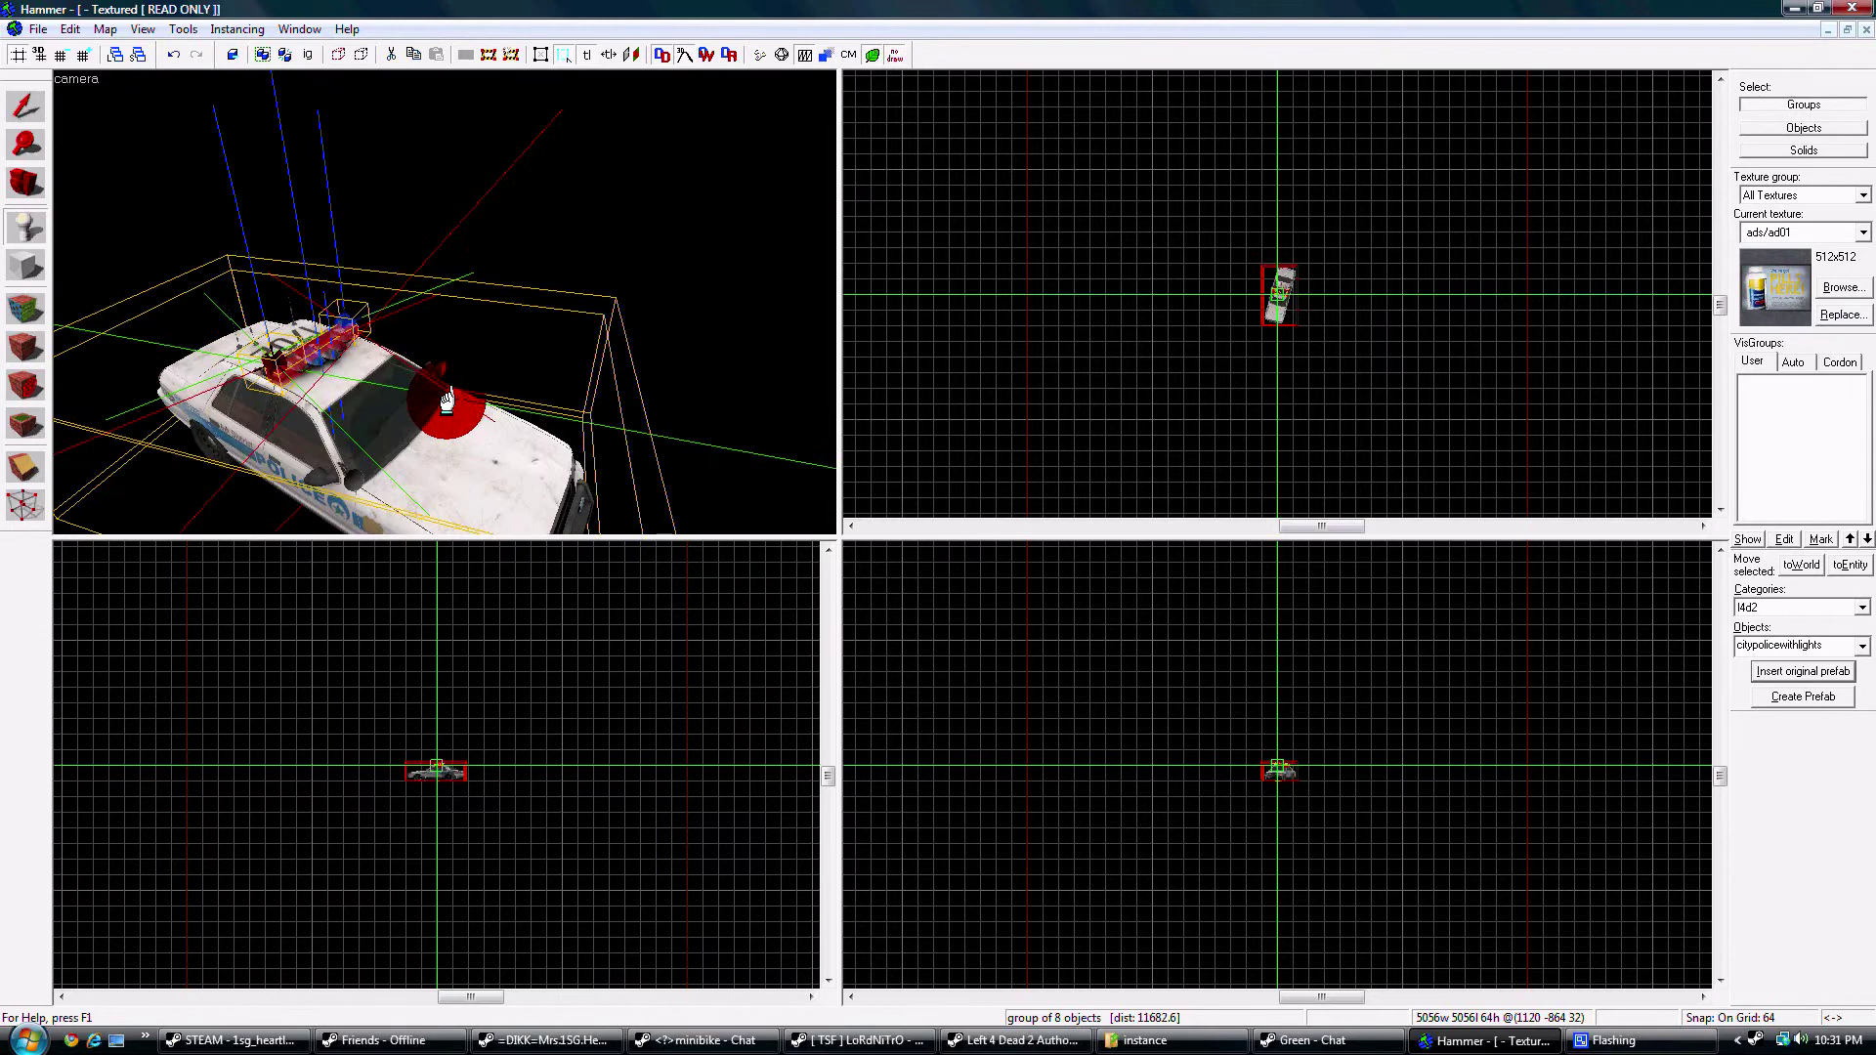
{"action": "key", "text": "s"}
{"action": "key", "text": "a"}
{"action": "key", "text": "w"}
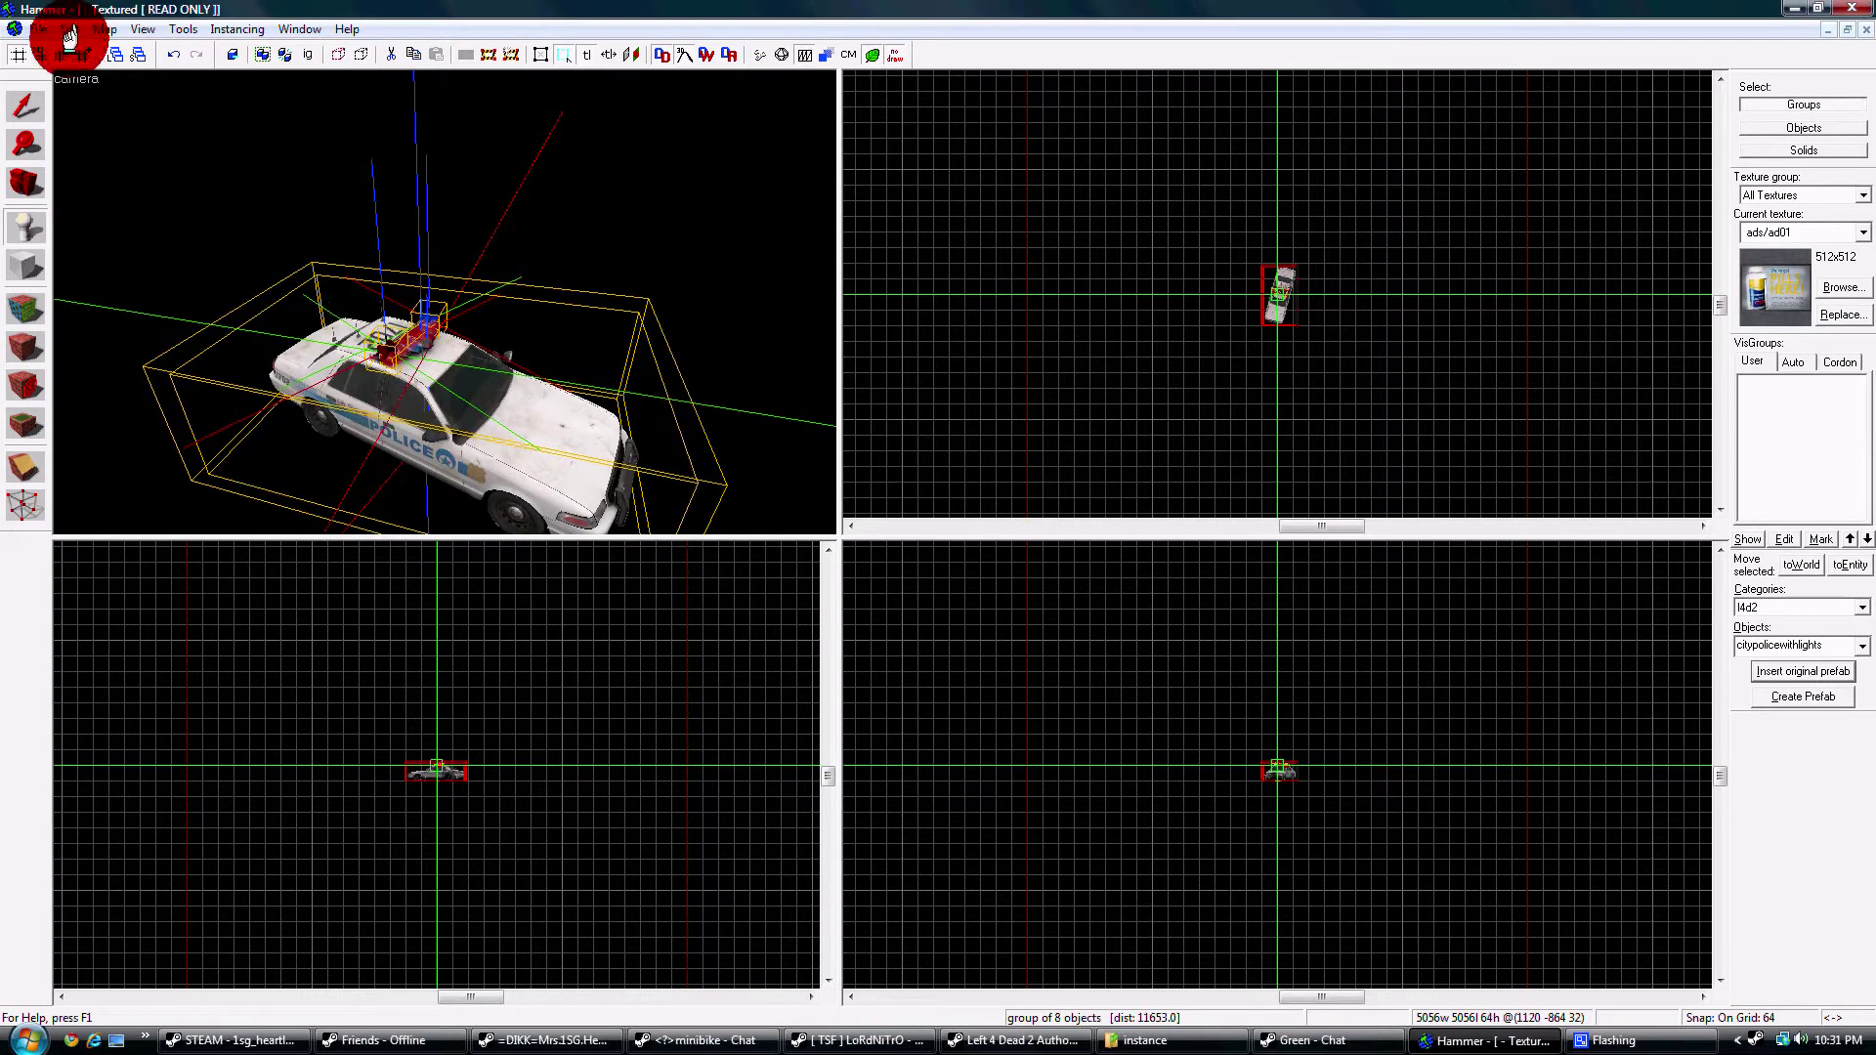
{"action": "left_click", "coordinate": [37, 101]}
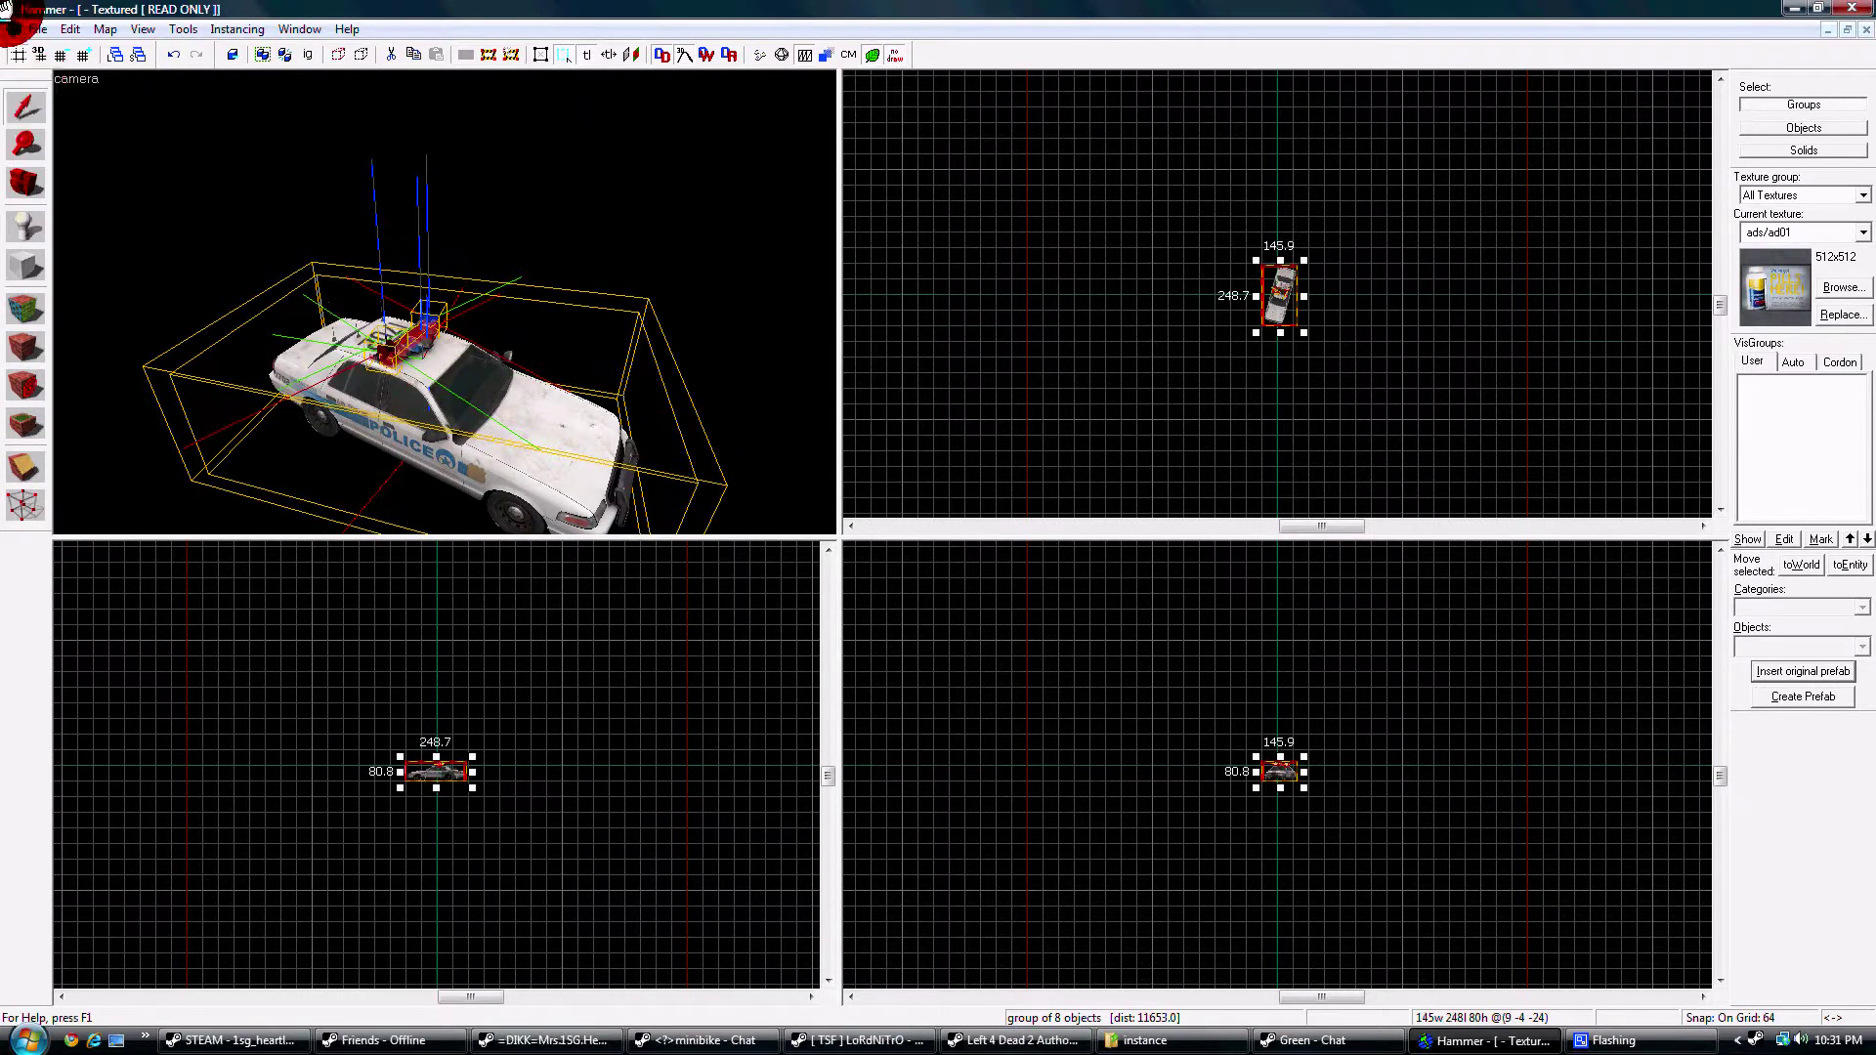
- Save the police car map as popolights1 in the instance folder inside tutorials
{"action": "left_click", "coordinate": [43, 23]}
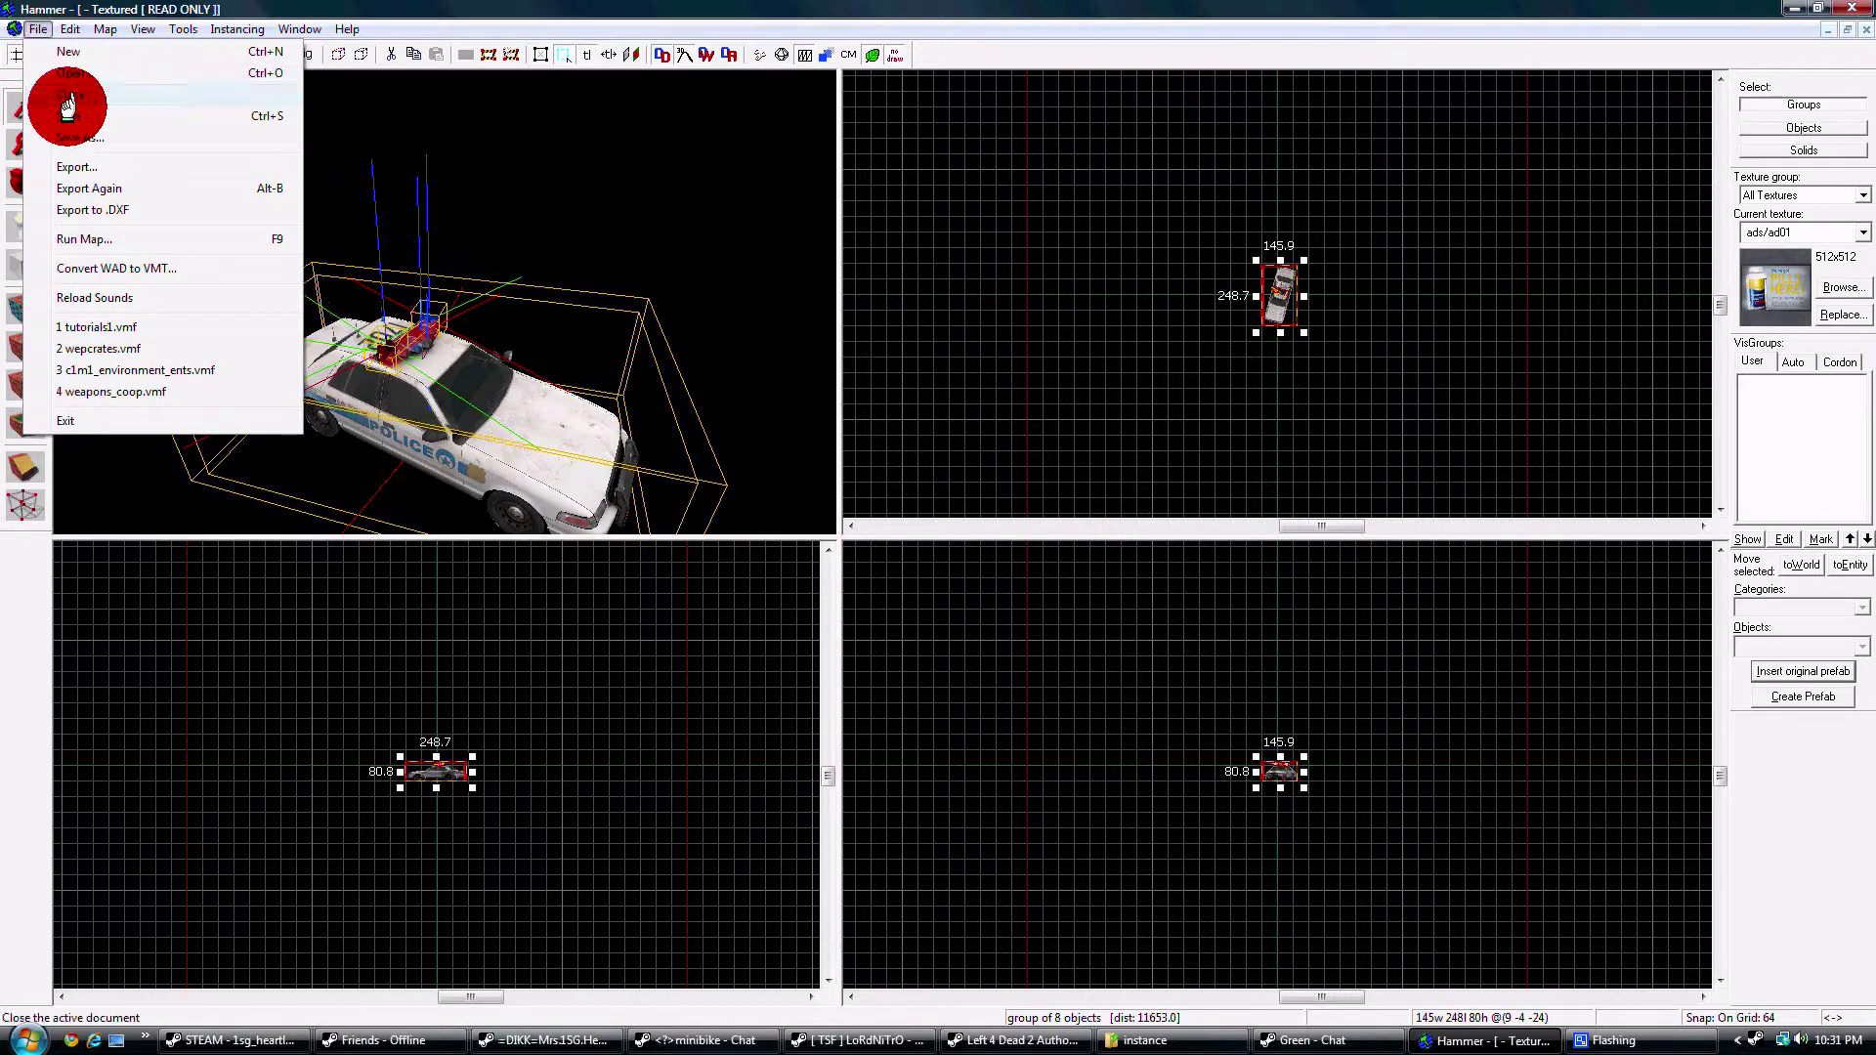
{"action": "left_click", "coordinate": [73, 137]}
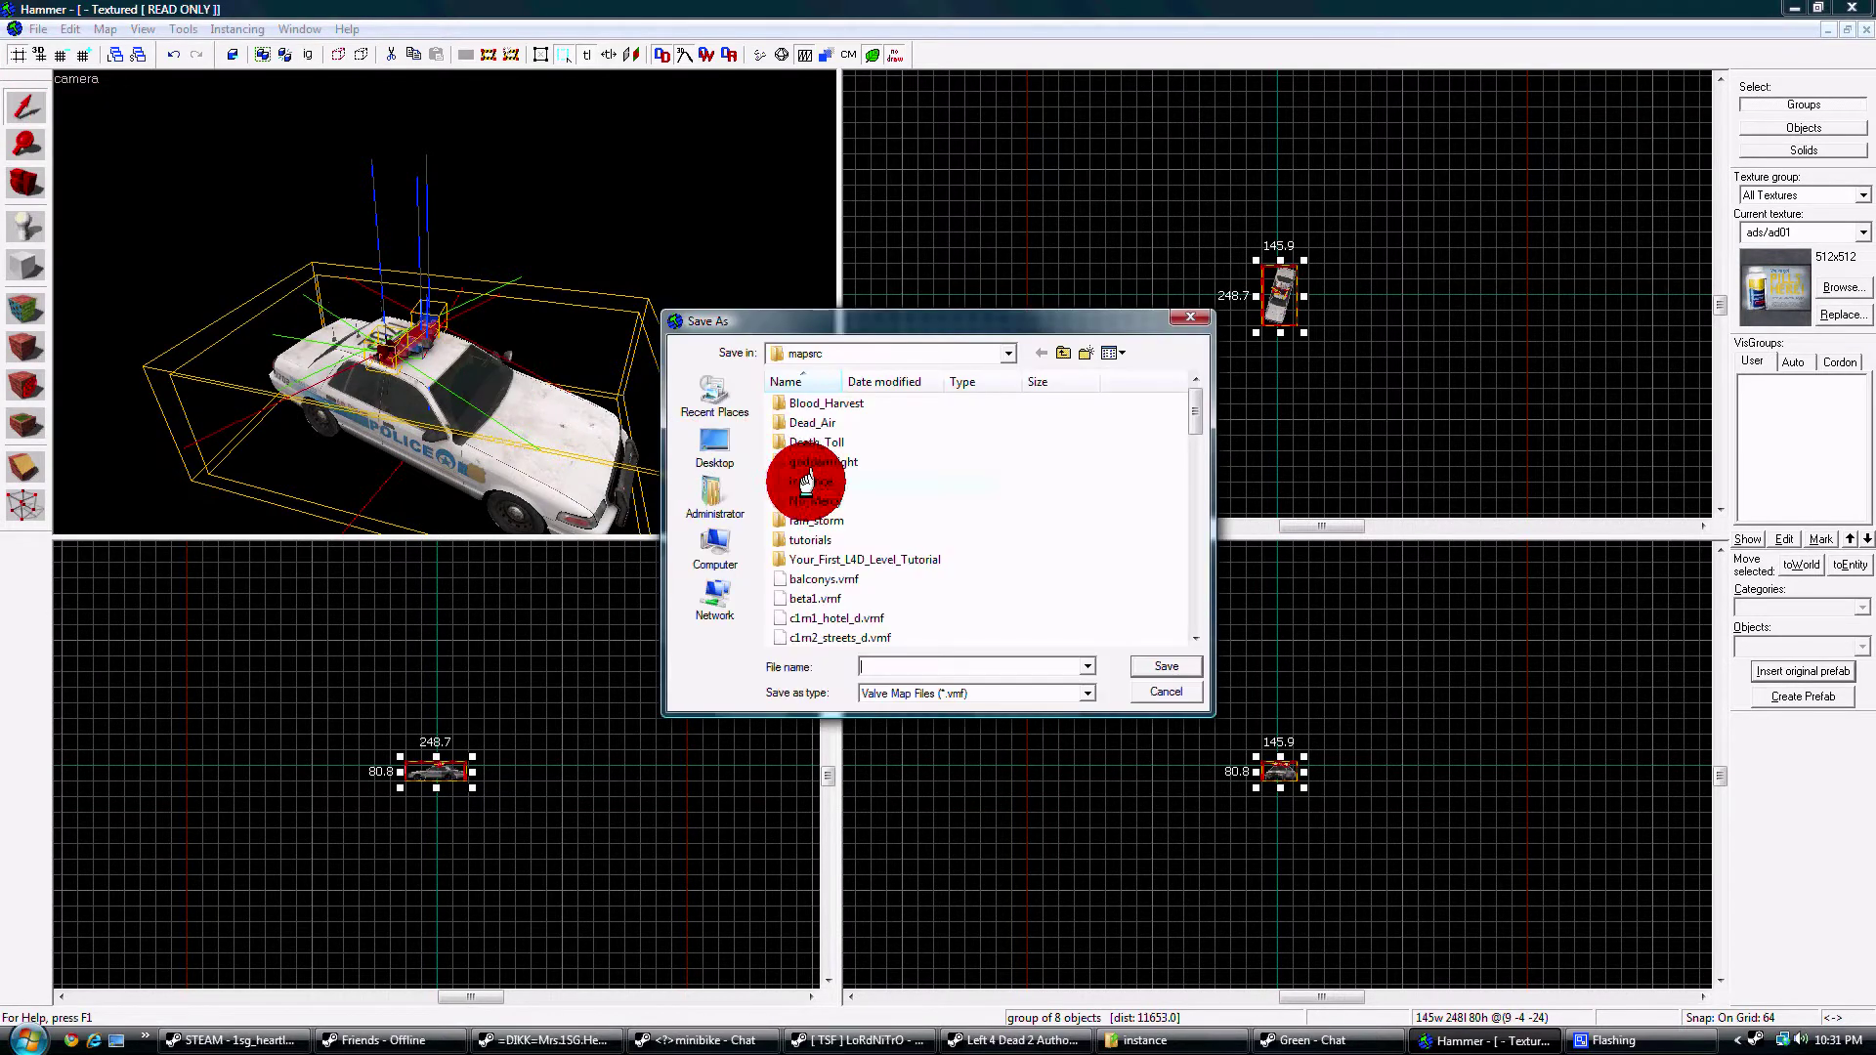
{"action": "double_click", "coordinate": [819, 537]}
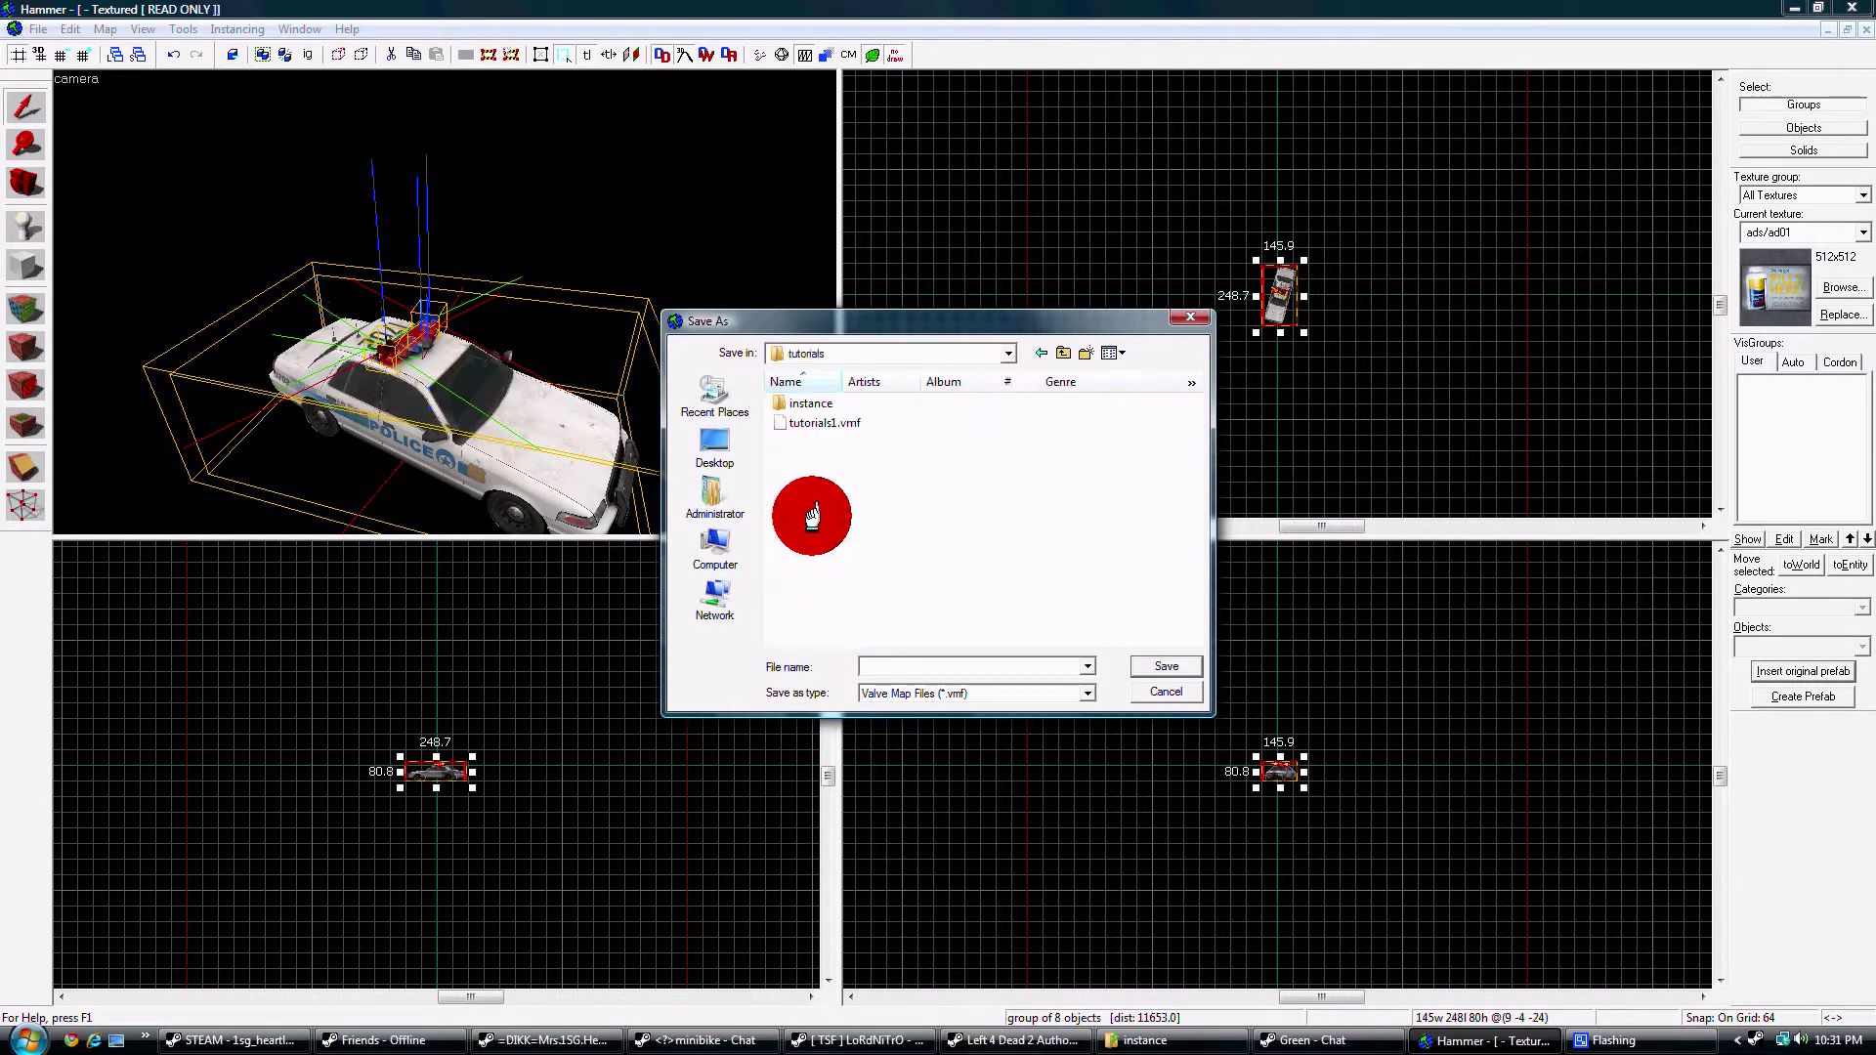
{"action": "double_click", "coordinate": [801, 401]}
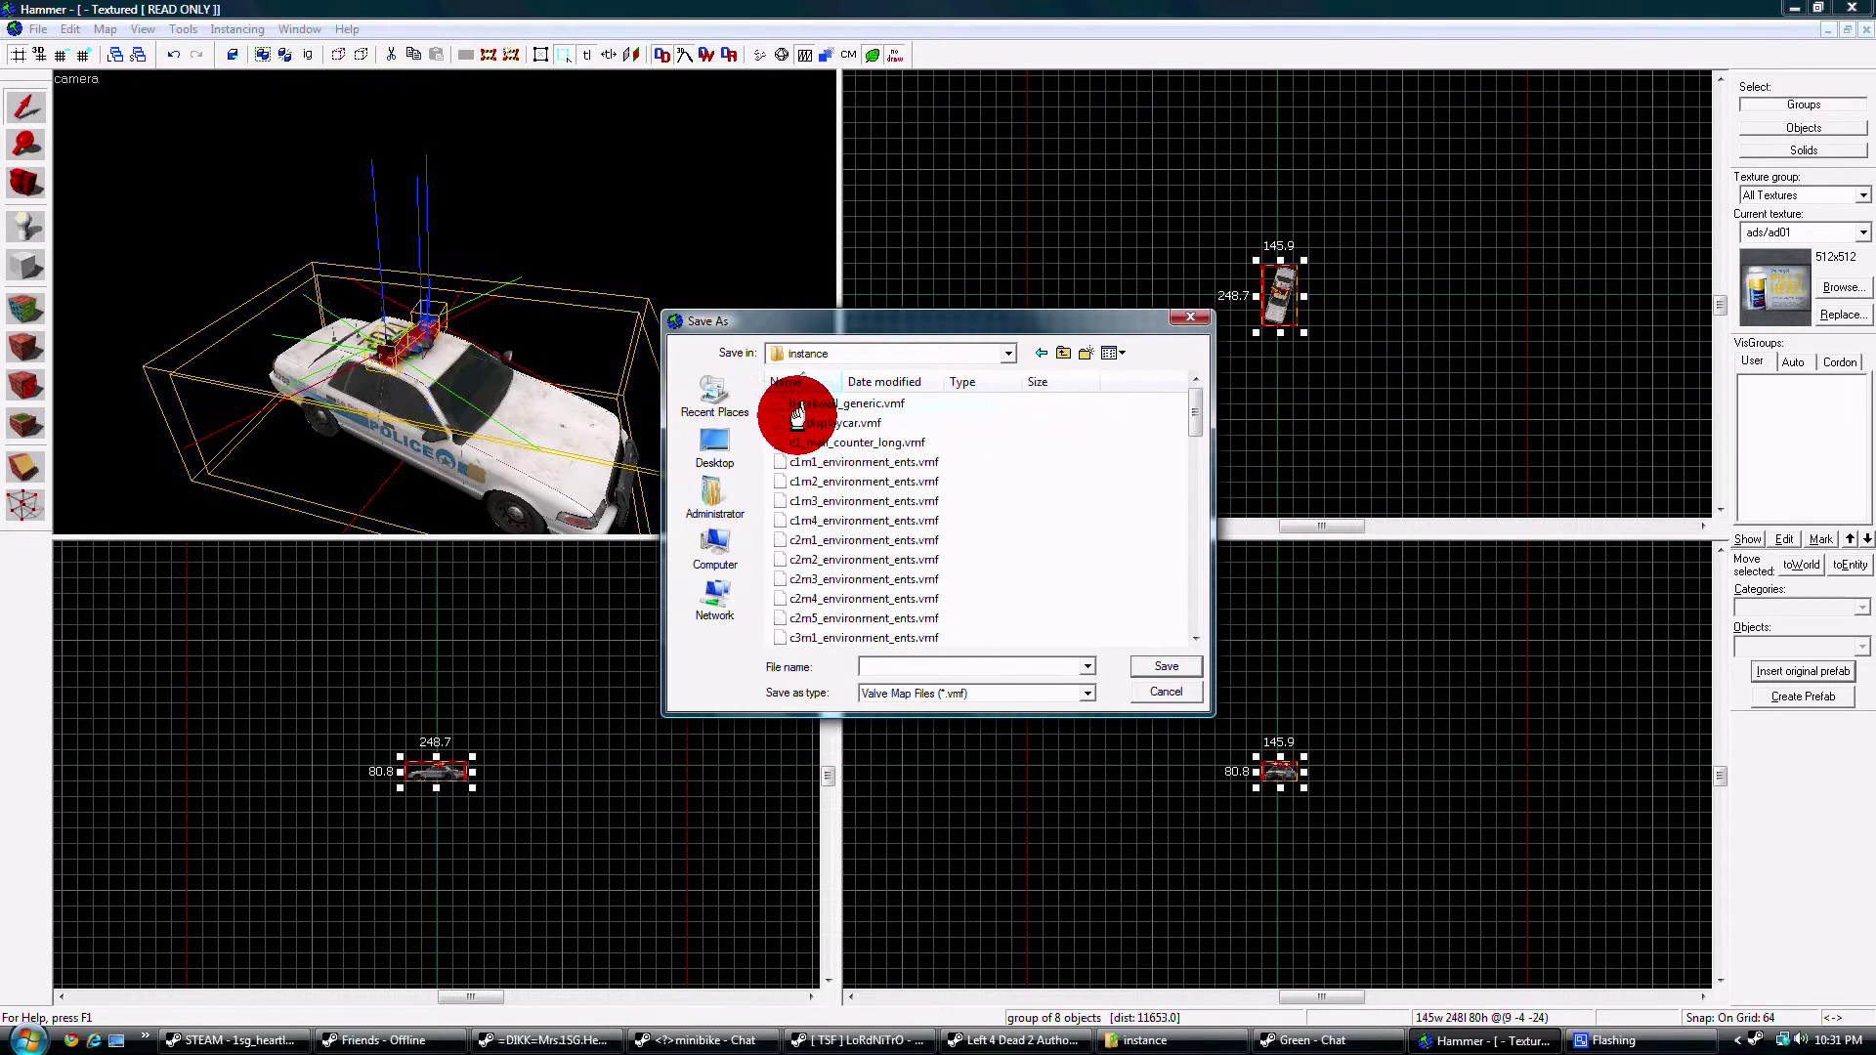
{"action": "left_click", "coordinate": [906, 664]}
{"action": "type", "text": "pu"}
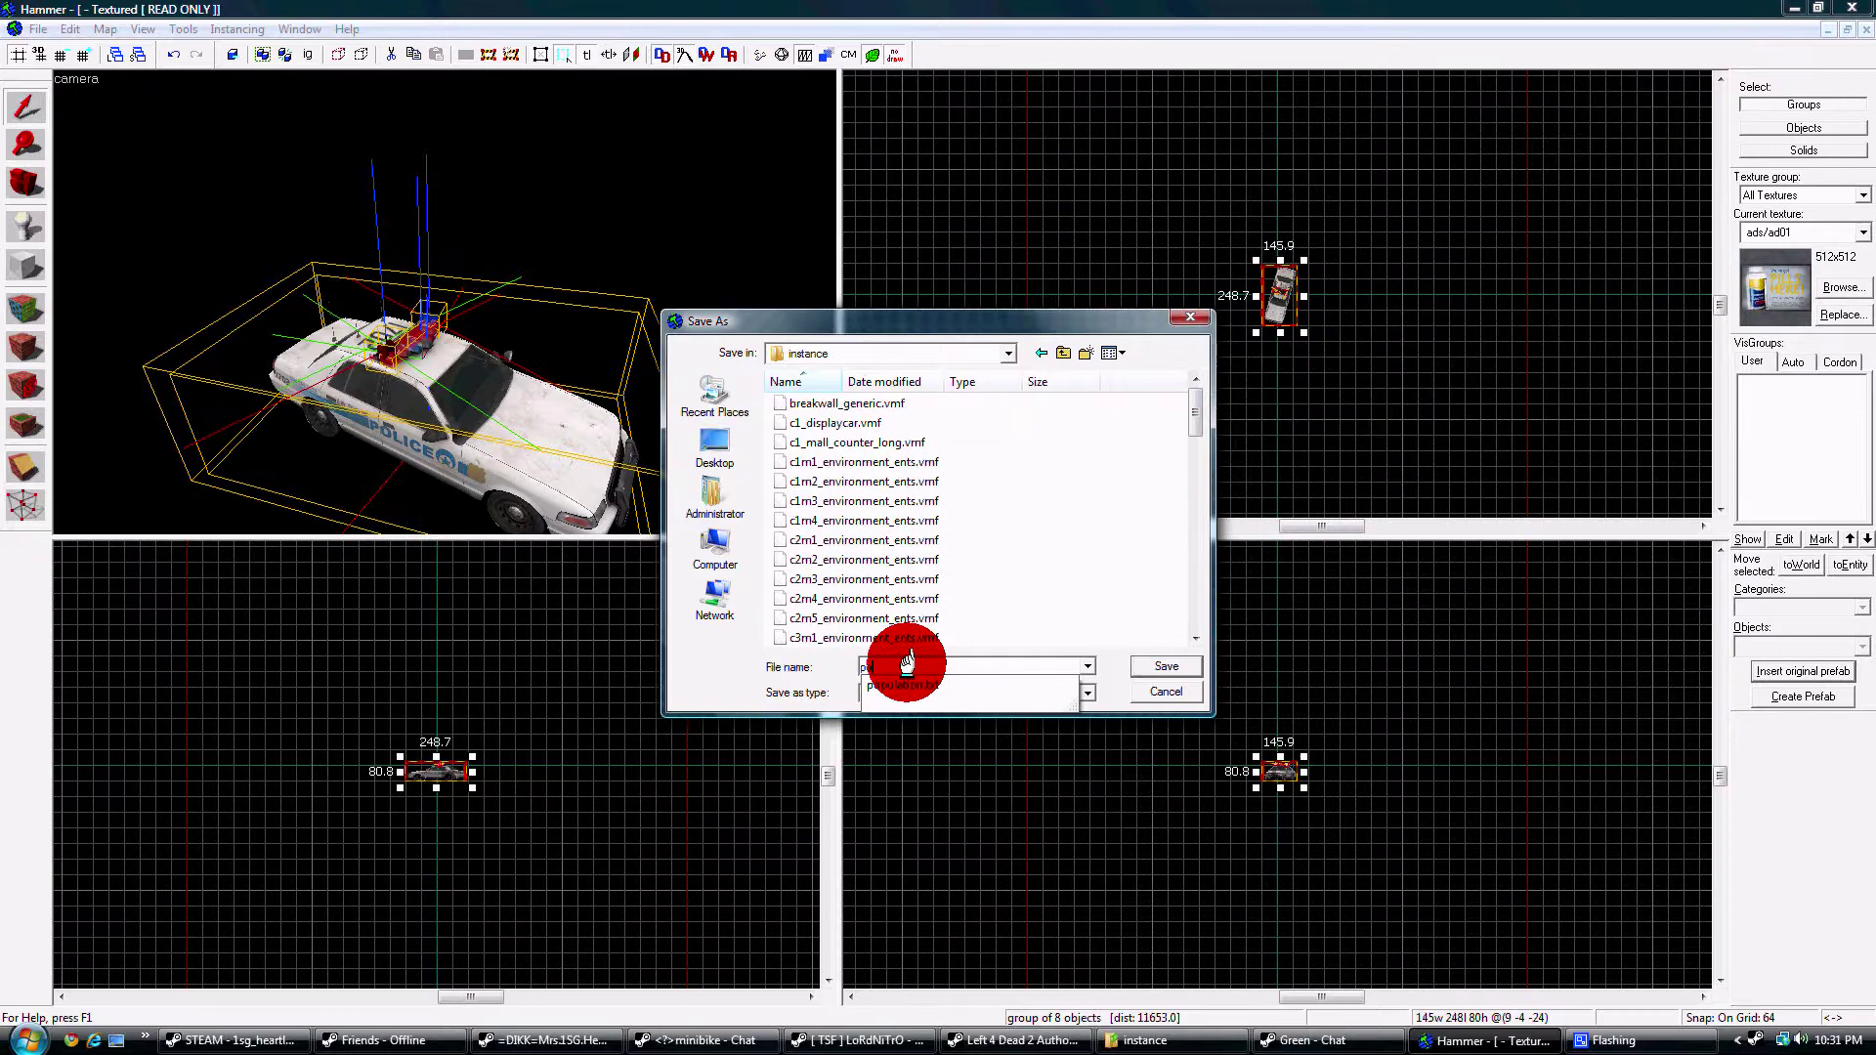
{"action": "type", "text": "polights1"}
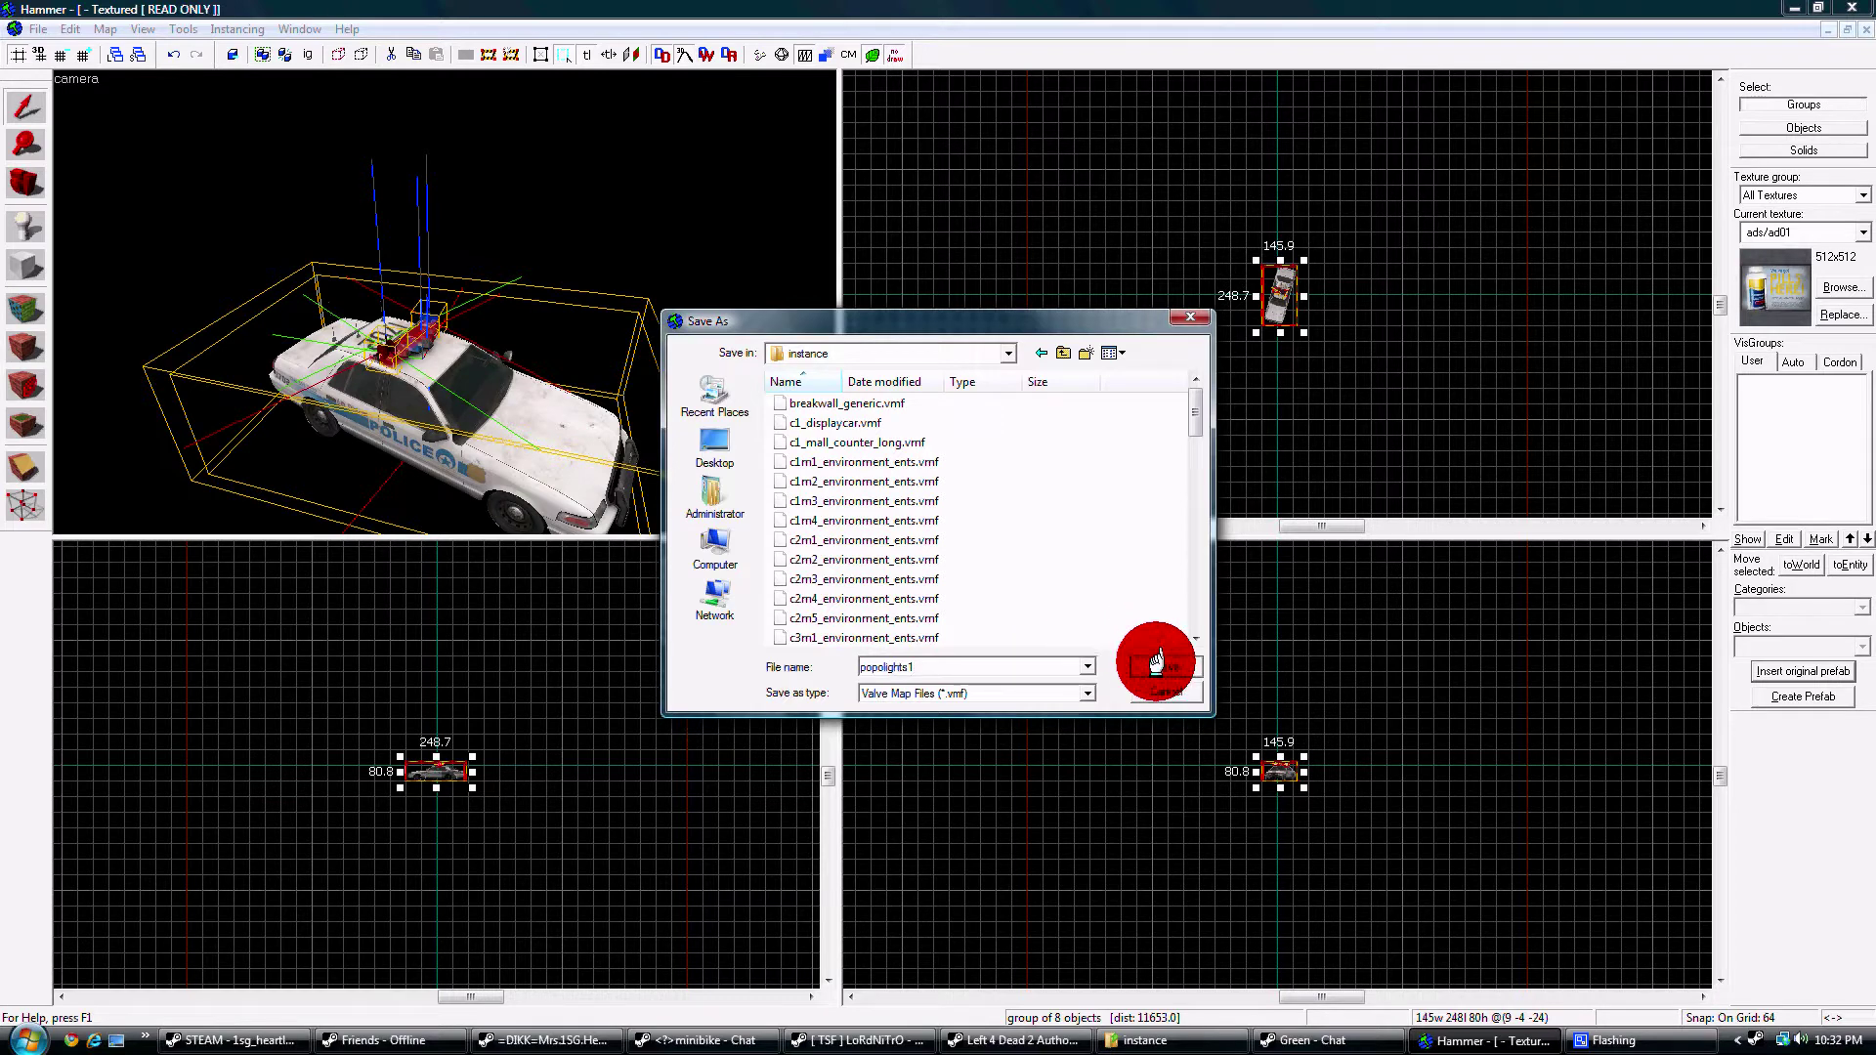
{"action": "left_click", "coordinate": [1156, 664]}
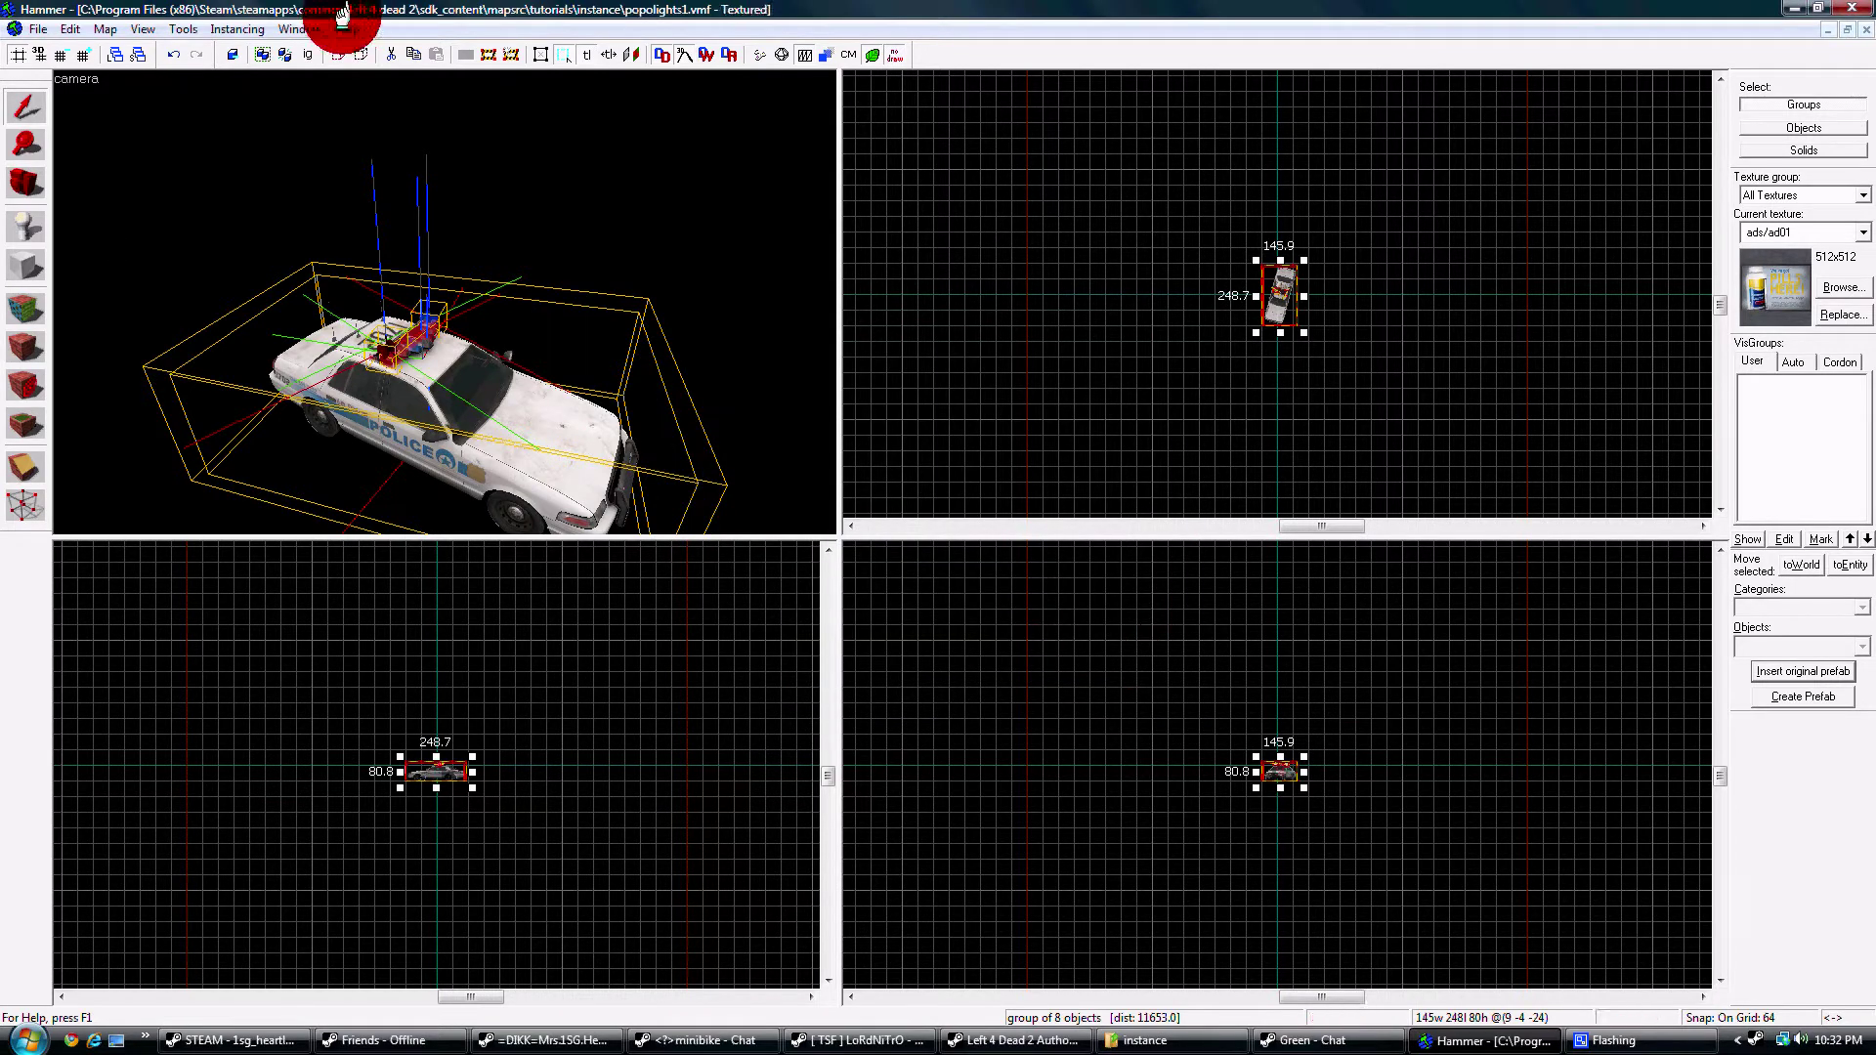
- Reopen the recently used tutorials1 map
{"action": "left_click", "coordinate": [37, 28]}
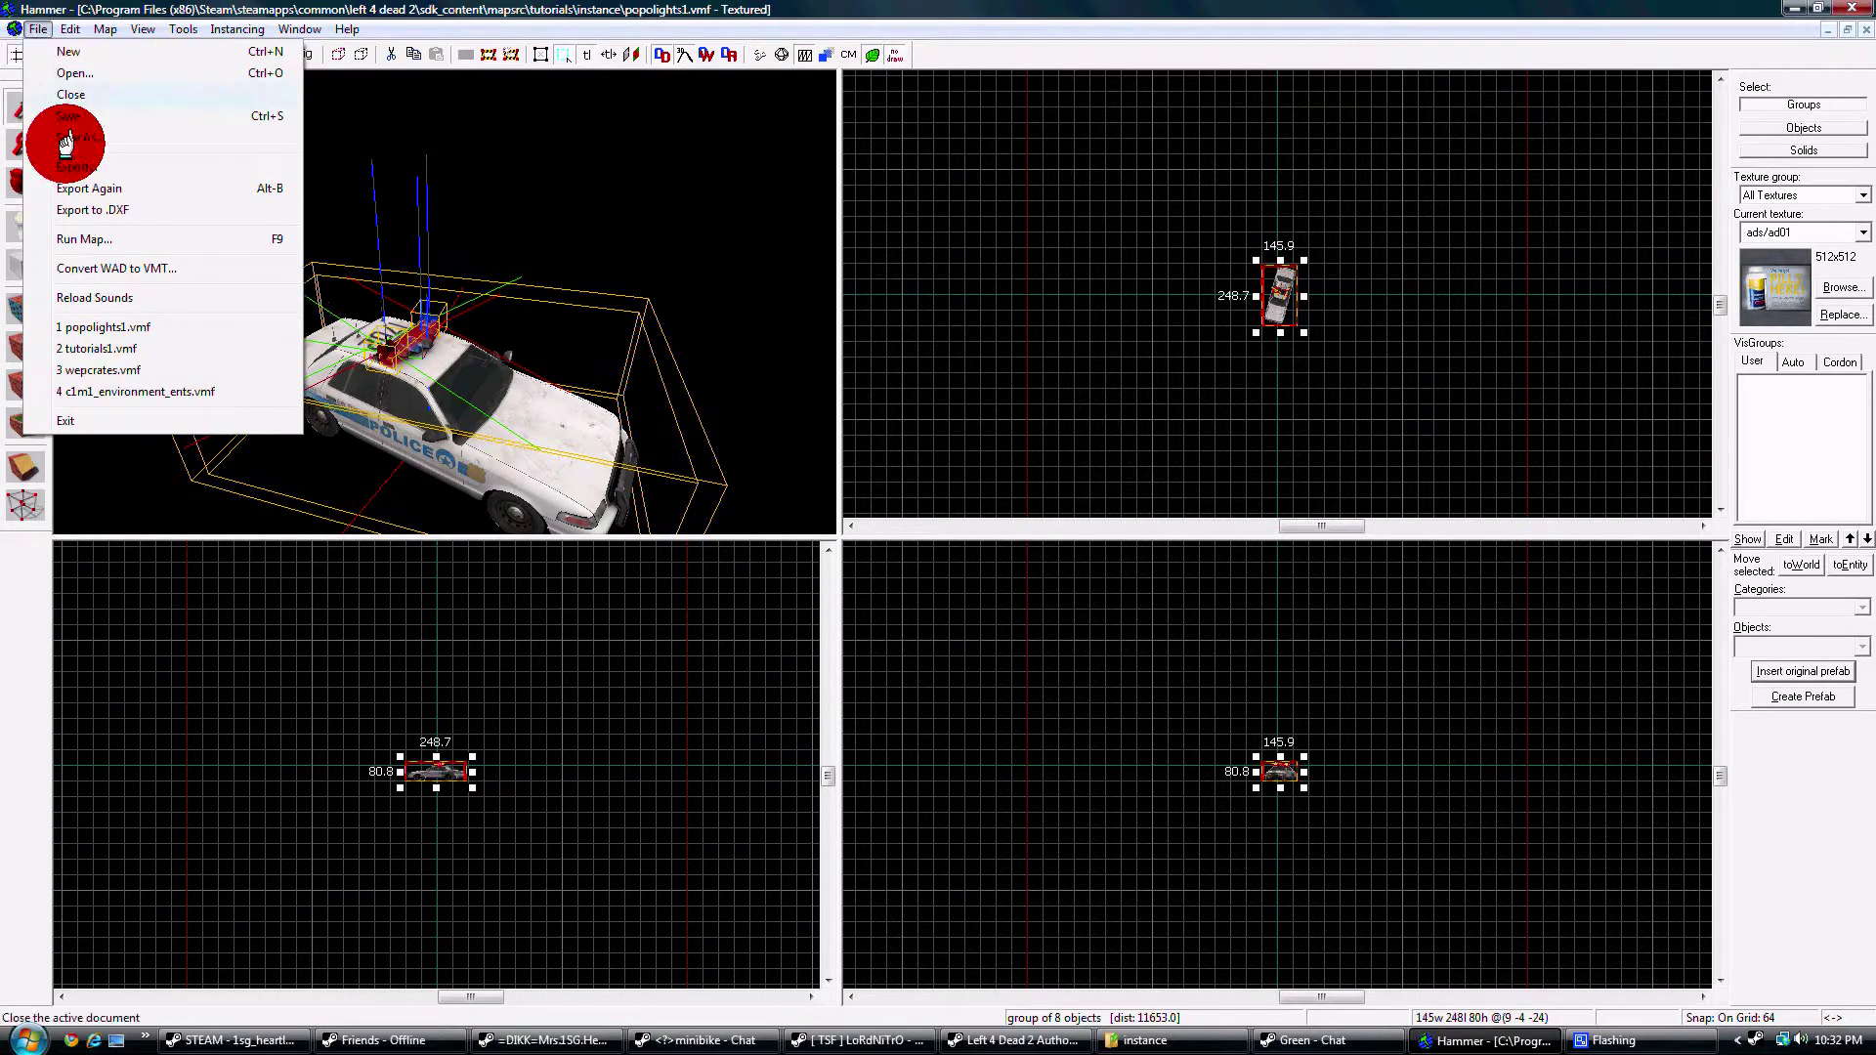
{"action": "left_click", "coordinate": [114, 344]}
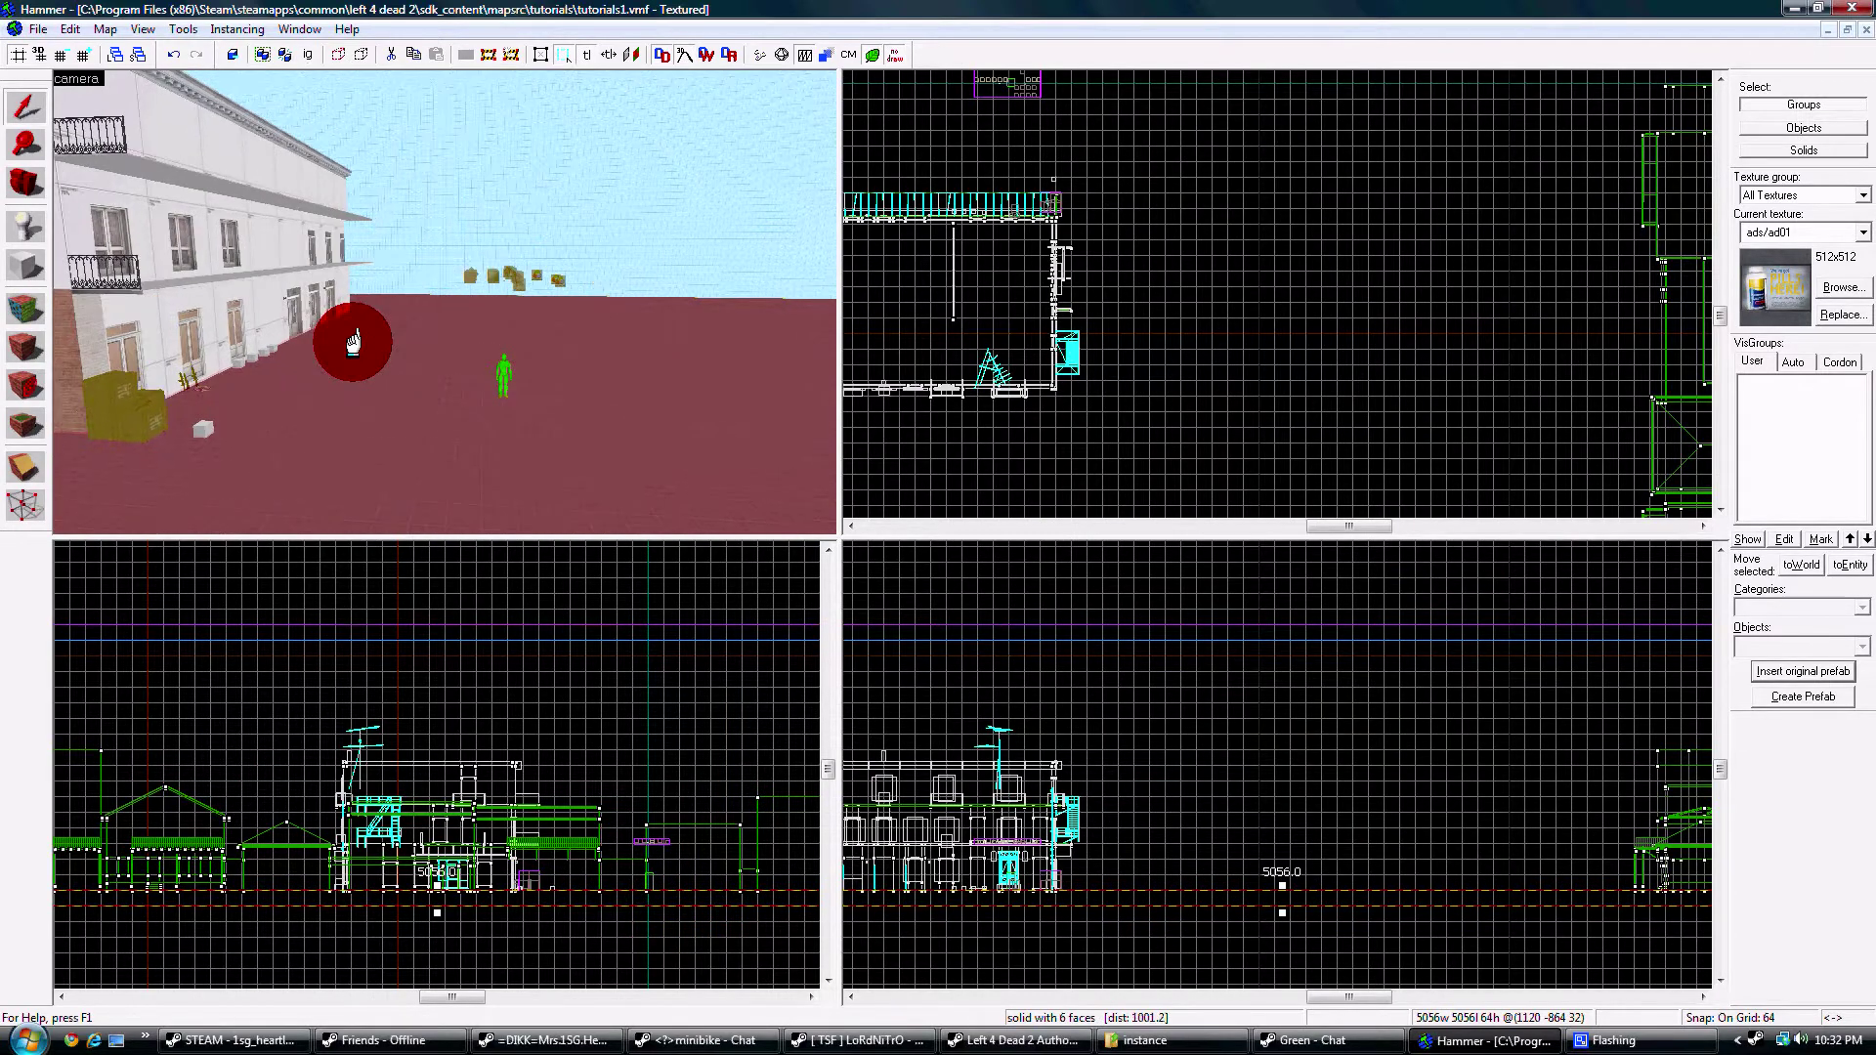
{"action": "key", "text": "w"}
{"action": "left_click_drag", "start_coordinate": [353, 341], "coordinate": [5, 192]}
{"action": "left_click", "coordinate": [1381, 559]}
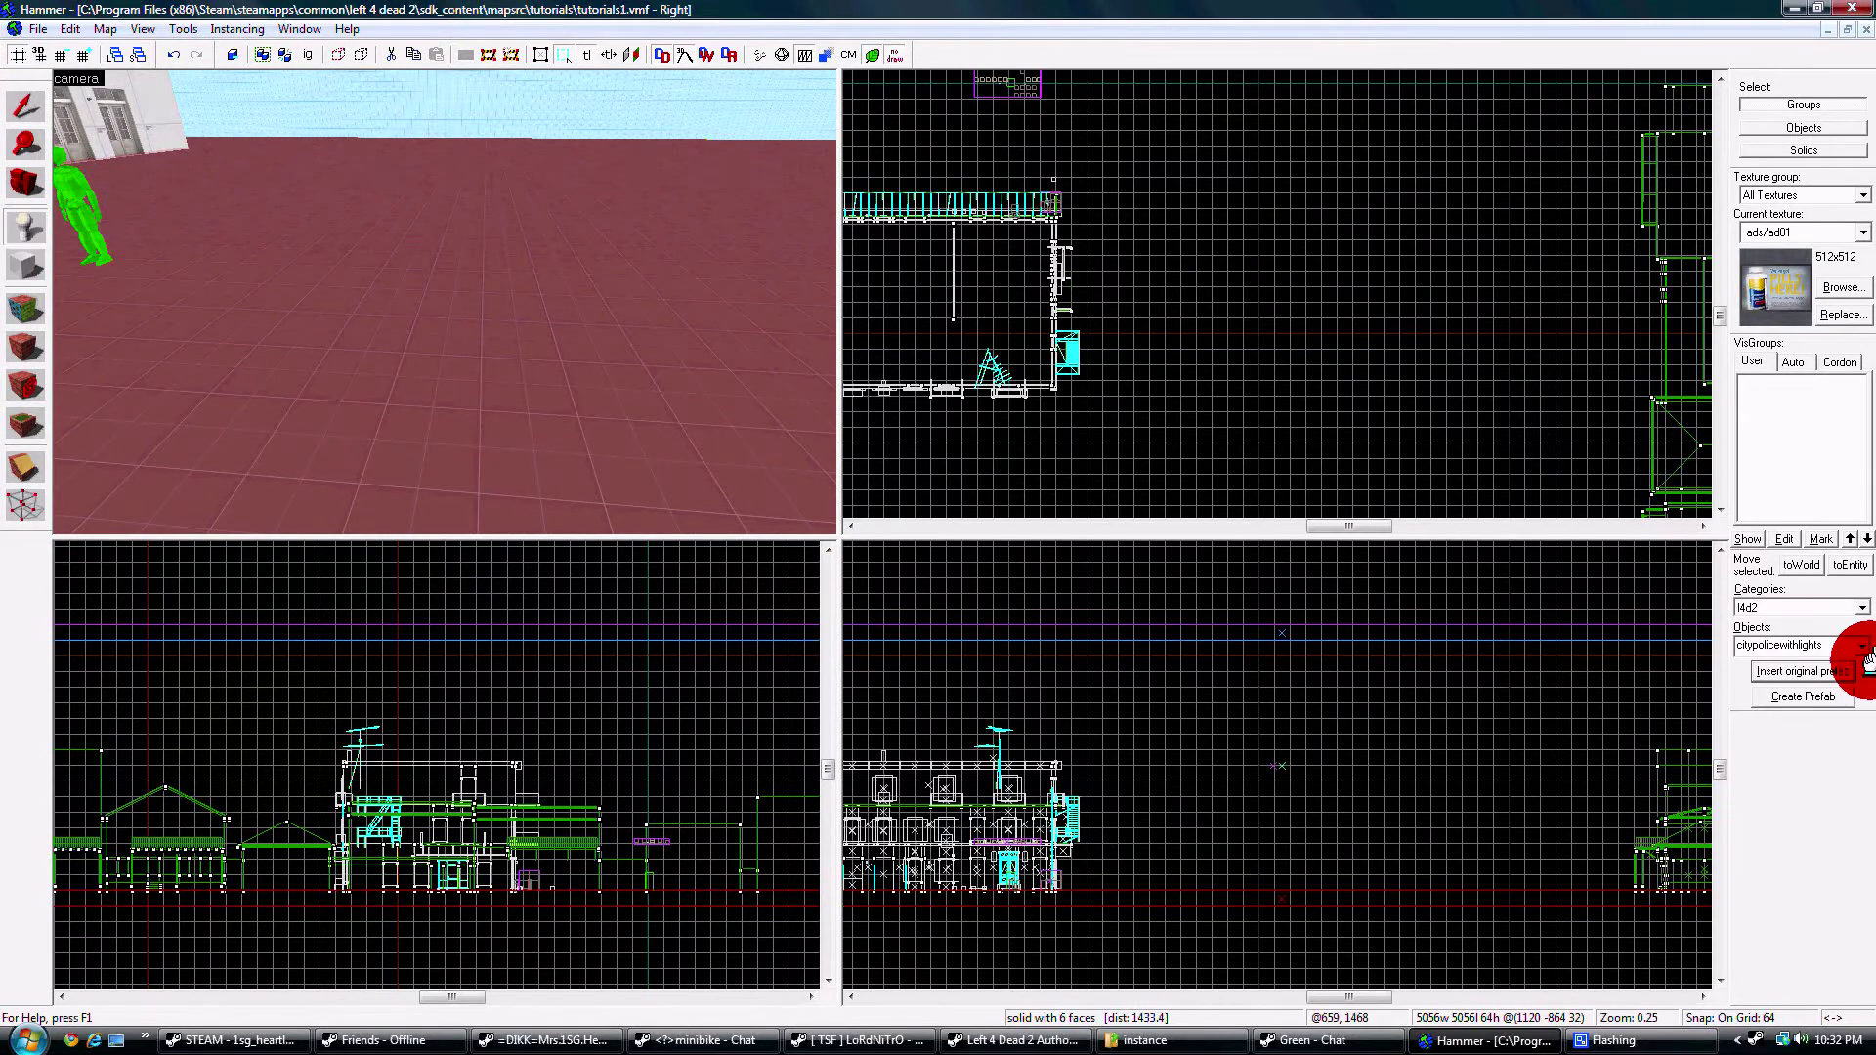
- Place a func_instance entity on the open ground near the player start and activate the Selection tool
{"action": "left_click", "coordinate": [1861, 607]}
{"action": "left_click_drag", "start_coordinate": [1859, 602], "coordinate": [1802, 624]}
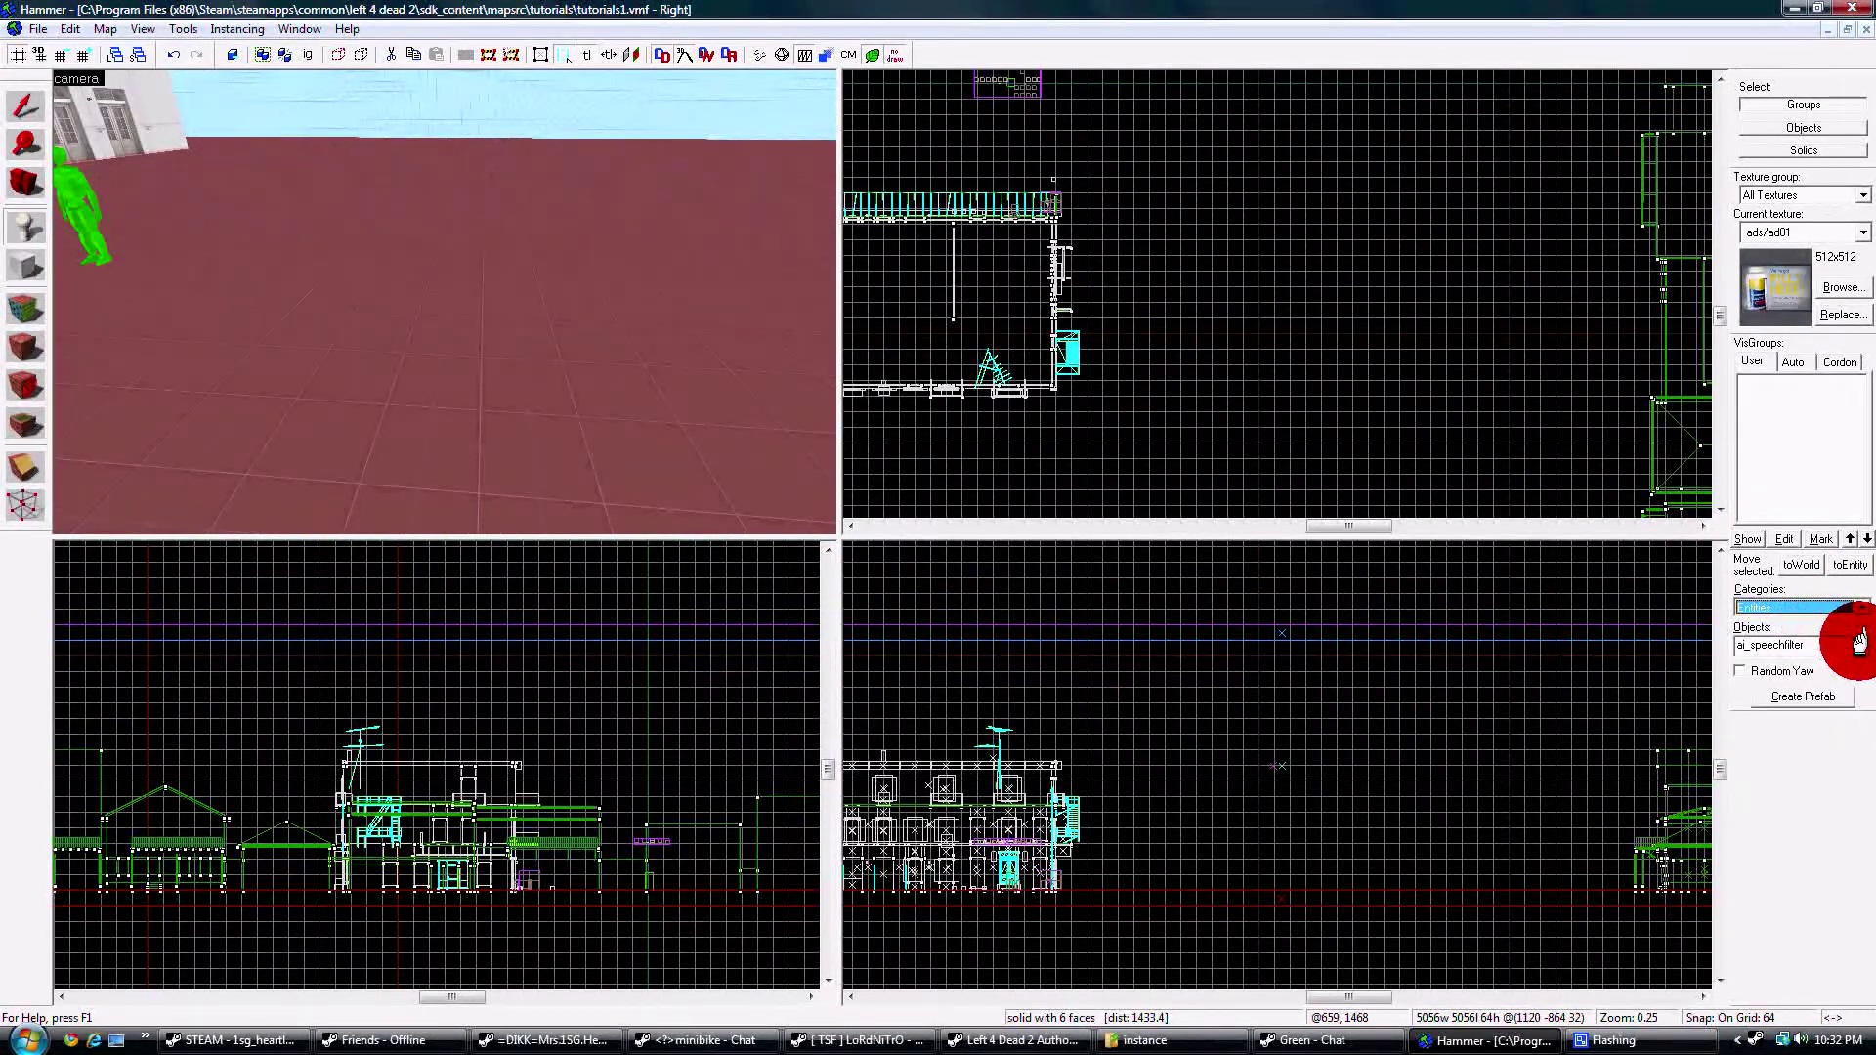
{"action": "left_click", "coordinate": [1861, 644]}
{"action": "type", "text": "f"}
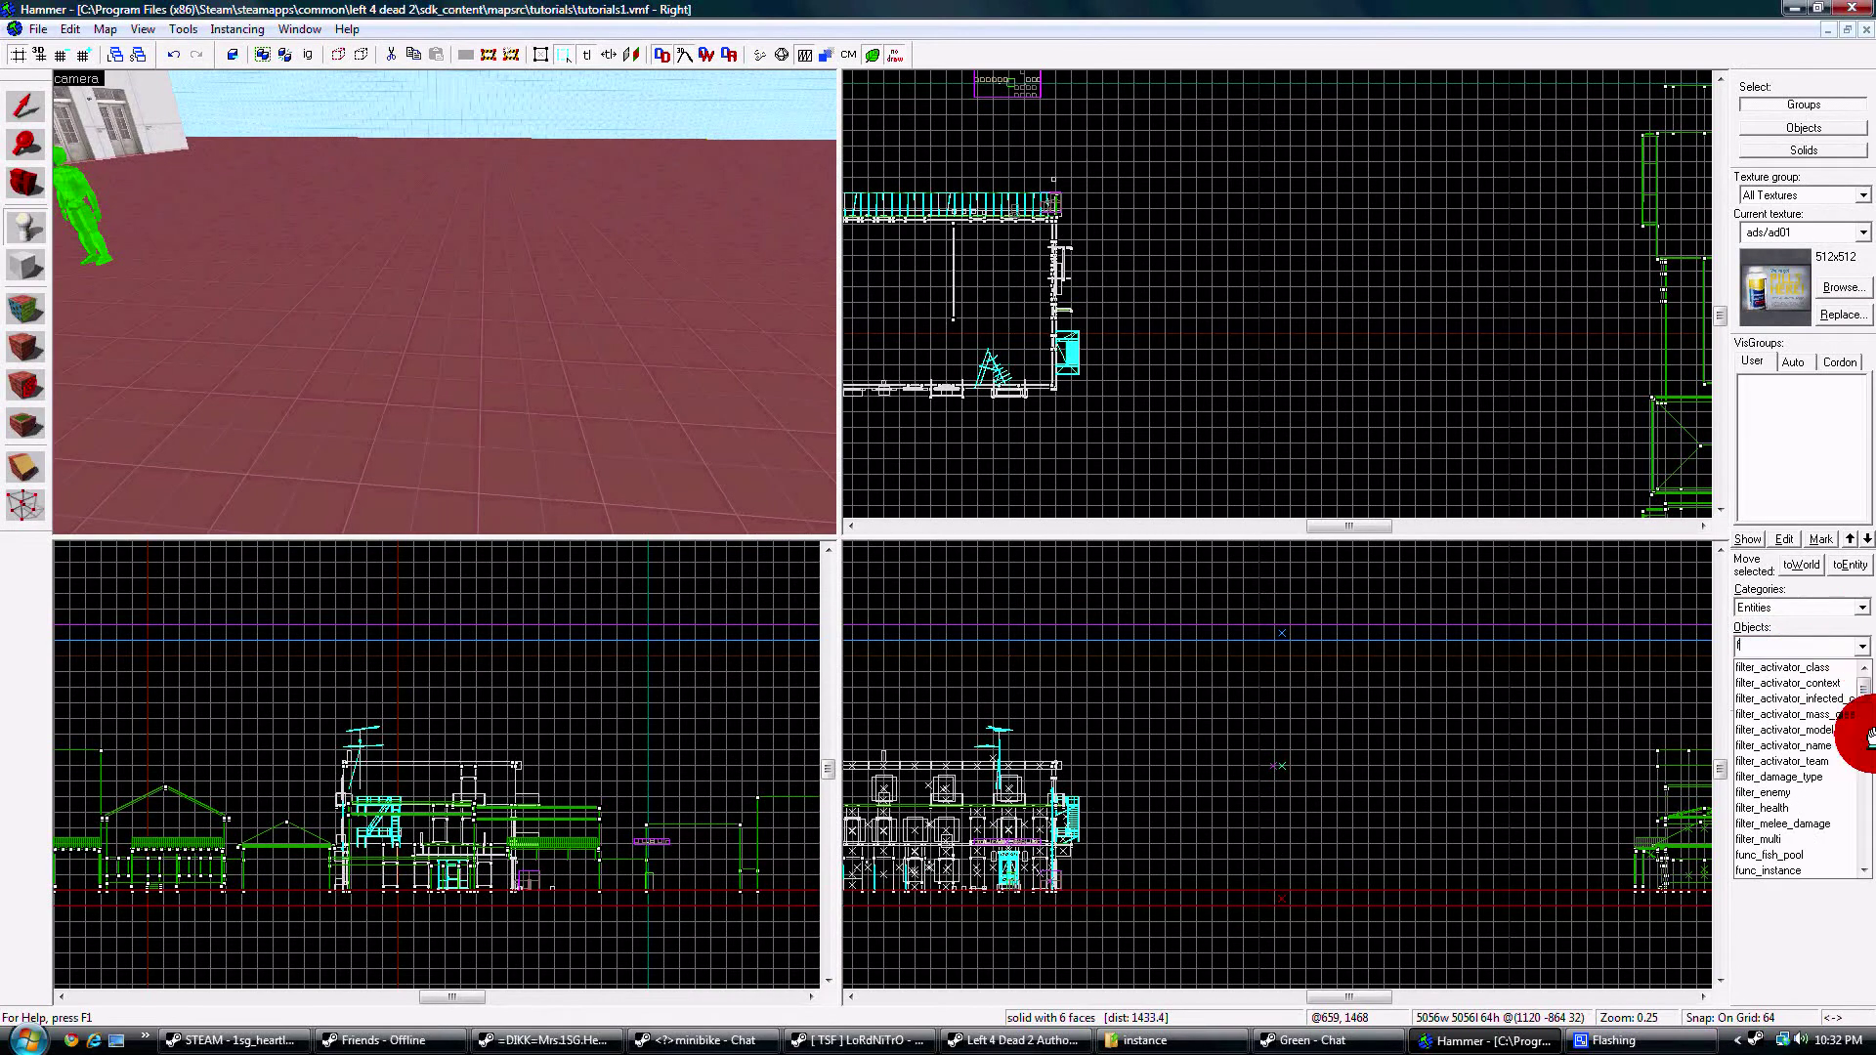
{"action": "left_click", "coordinate": [1789, 865]}
{"action": "left_click", "coordinate": [452, 406]}
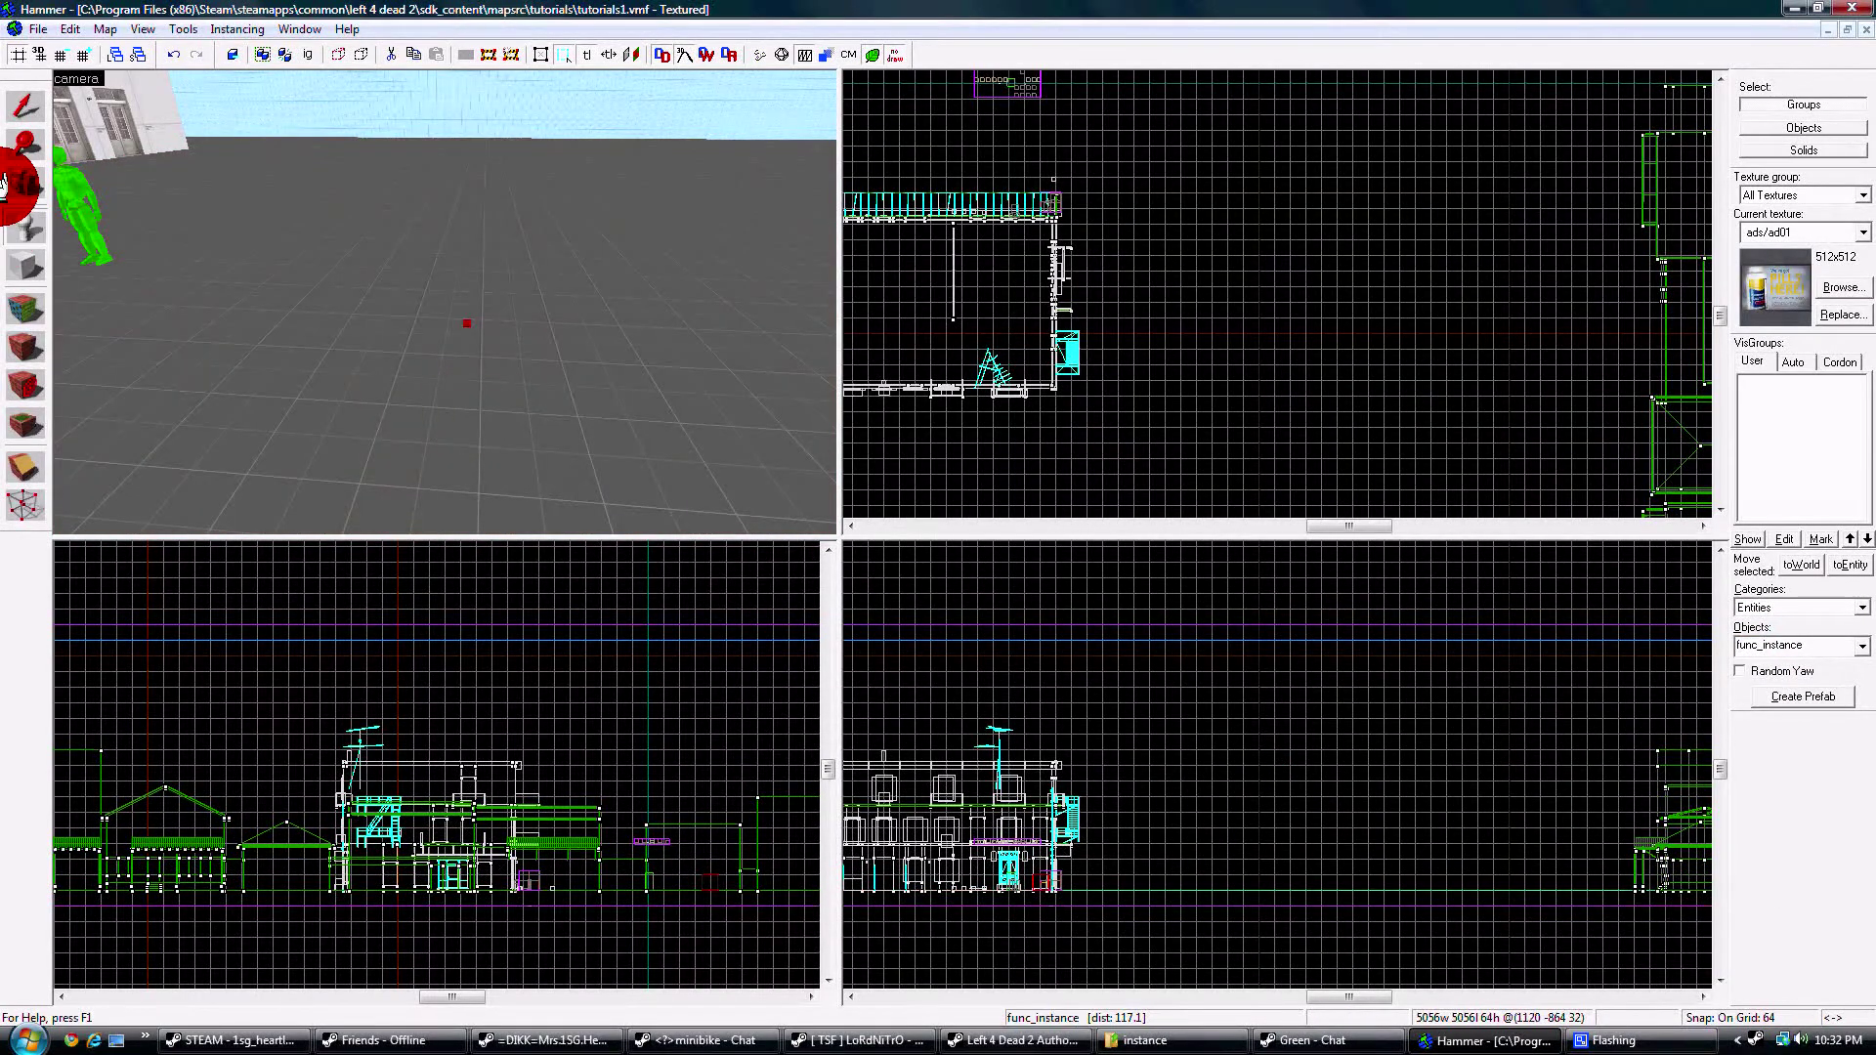
{"action": "left_click", "coordinate": [17, 106]}
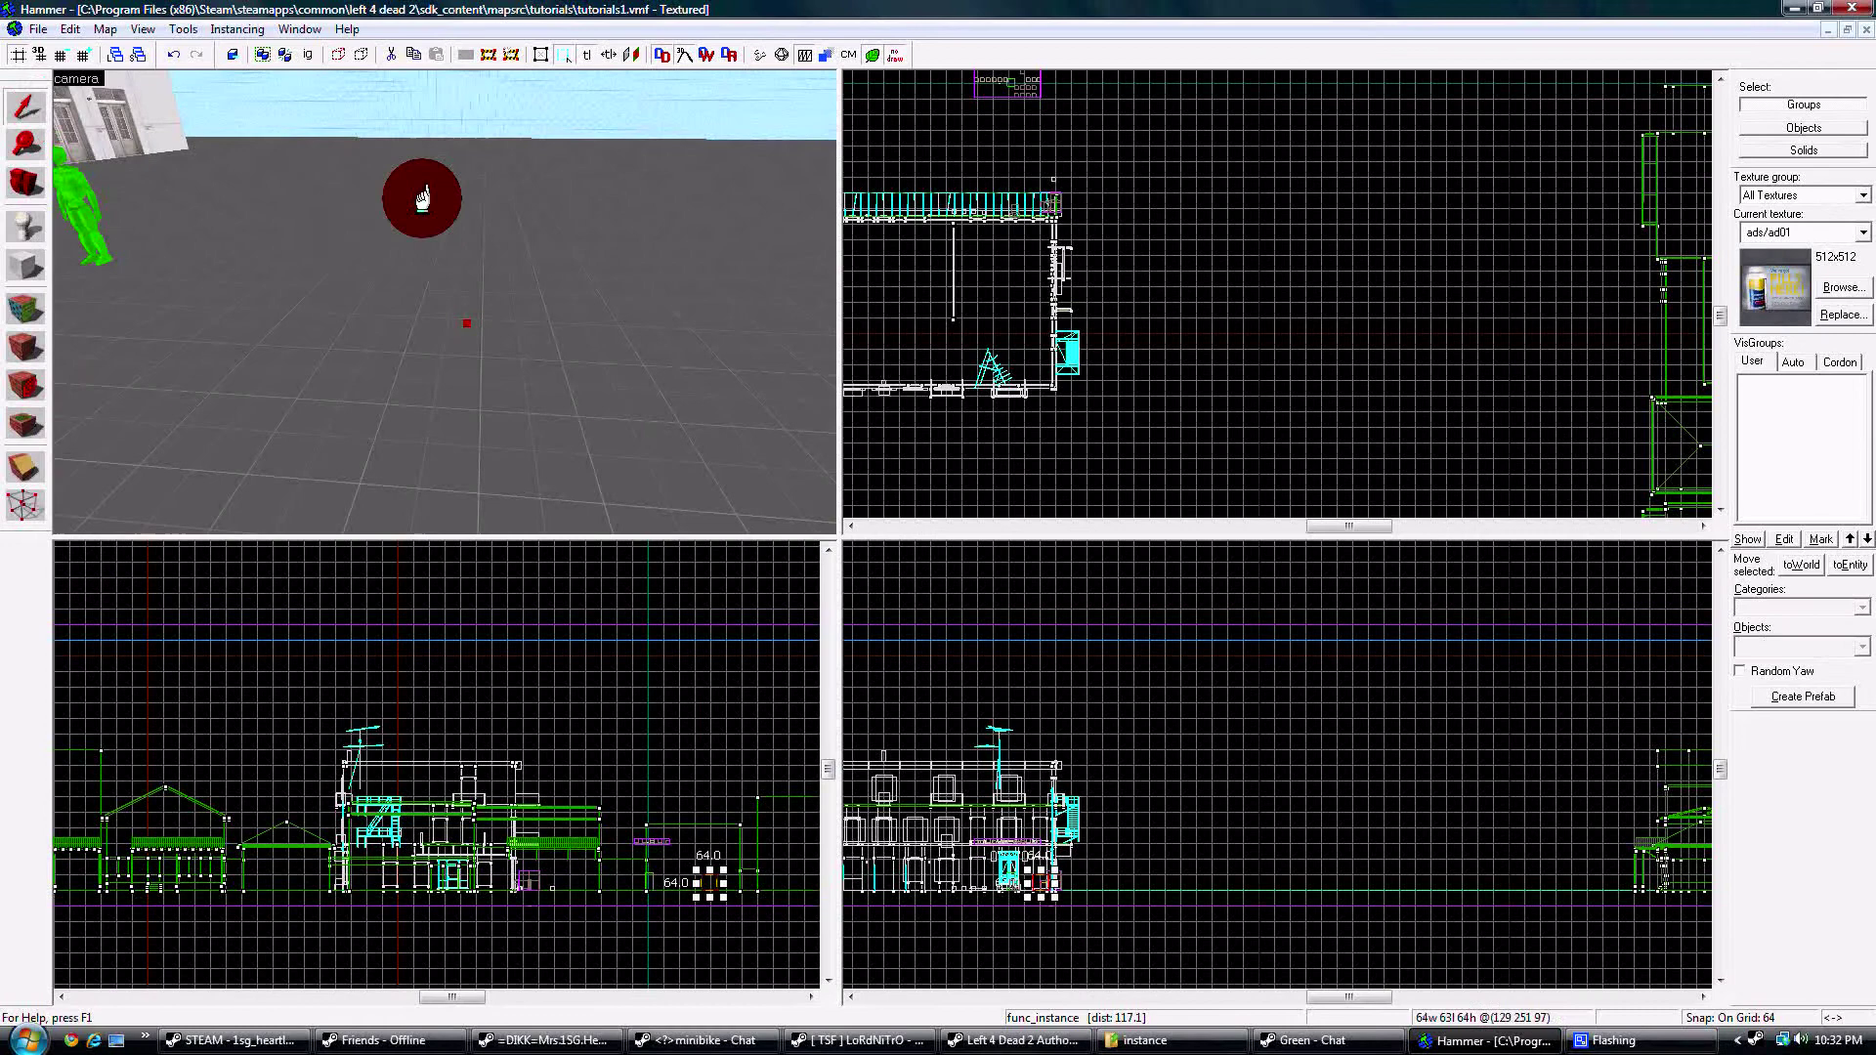
- Browse for popolights1.vmf in the instance folder as the func_instance's VMF Filename, copying the file name before opening it
{"action": "scroll", "coordinate": [469, 222], "scroll_direction": "down", "scroll_amount": 3}
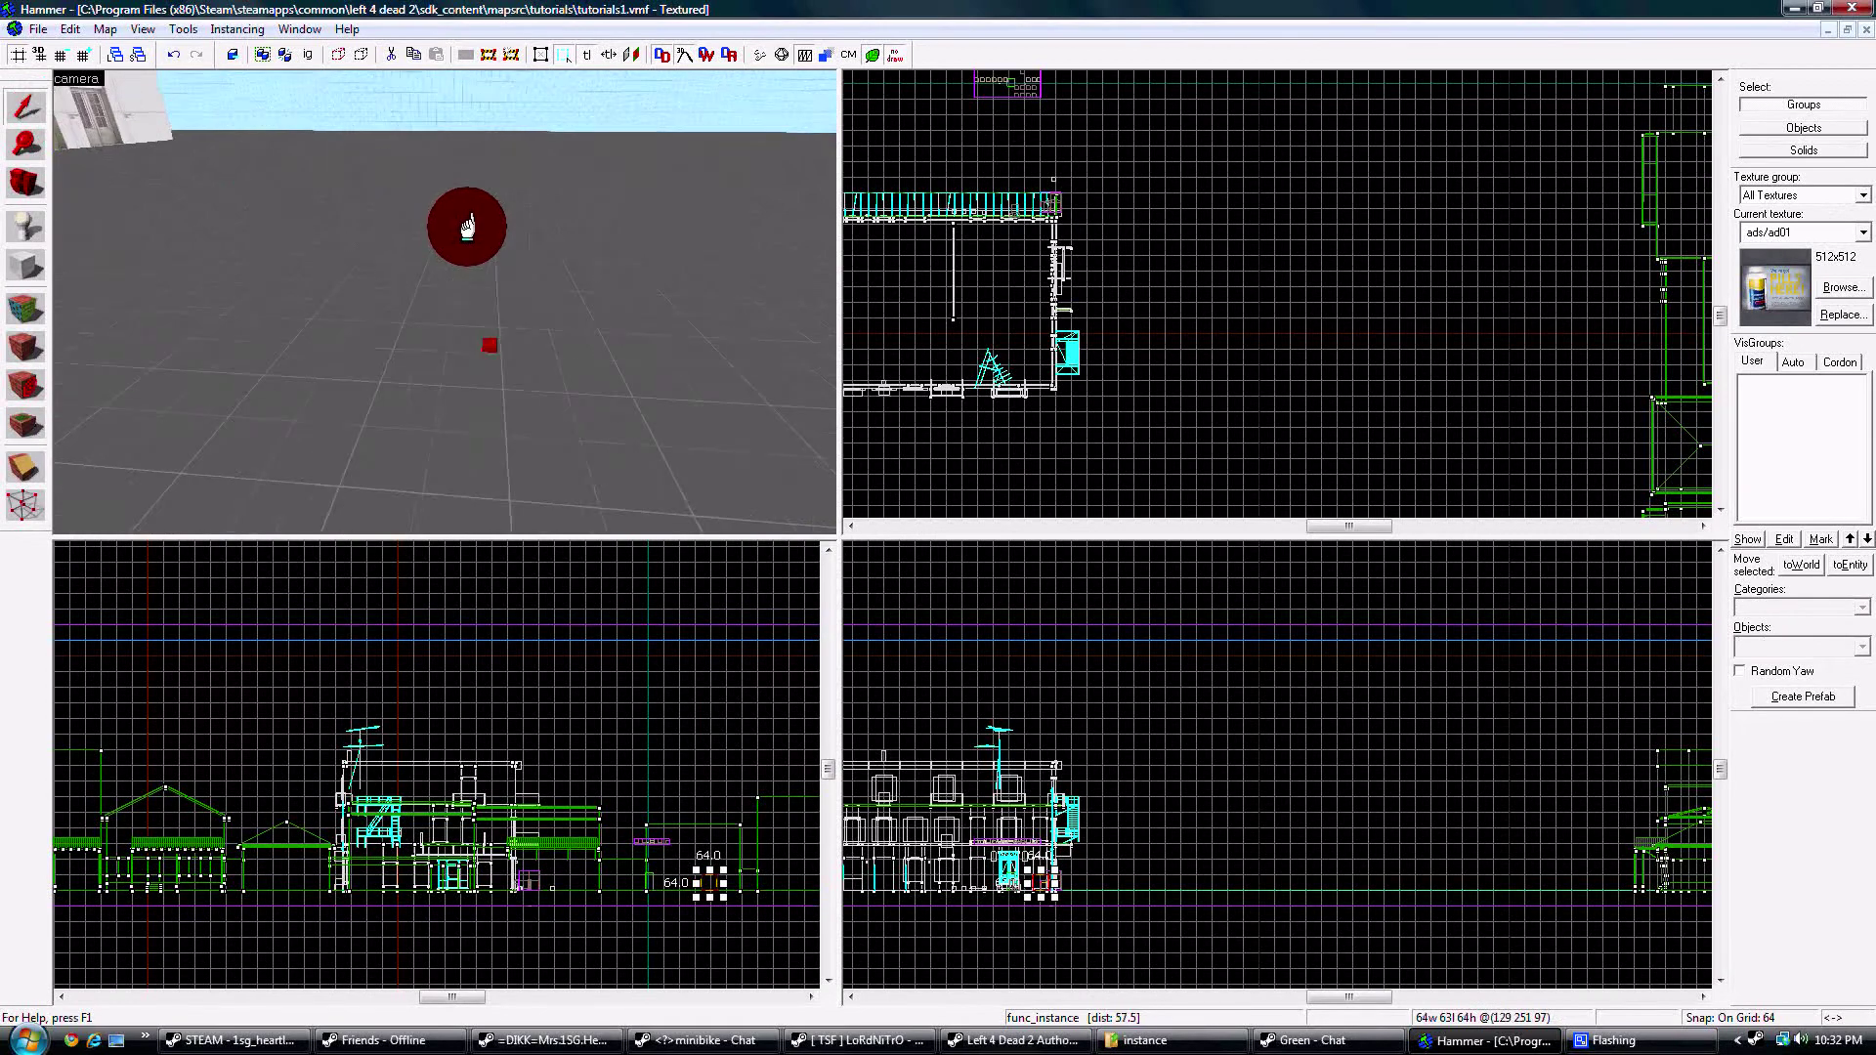
{"action": "double_click", "coordinate": [491, 339]}
{"action": "left_click", "coordinate": [994, 528]}
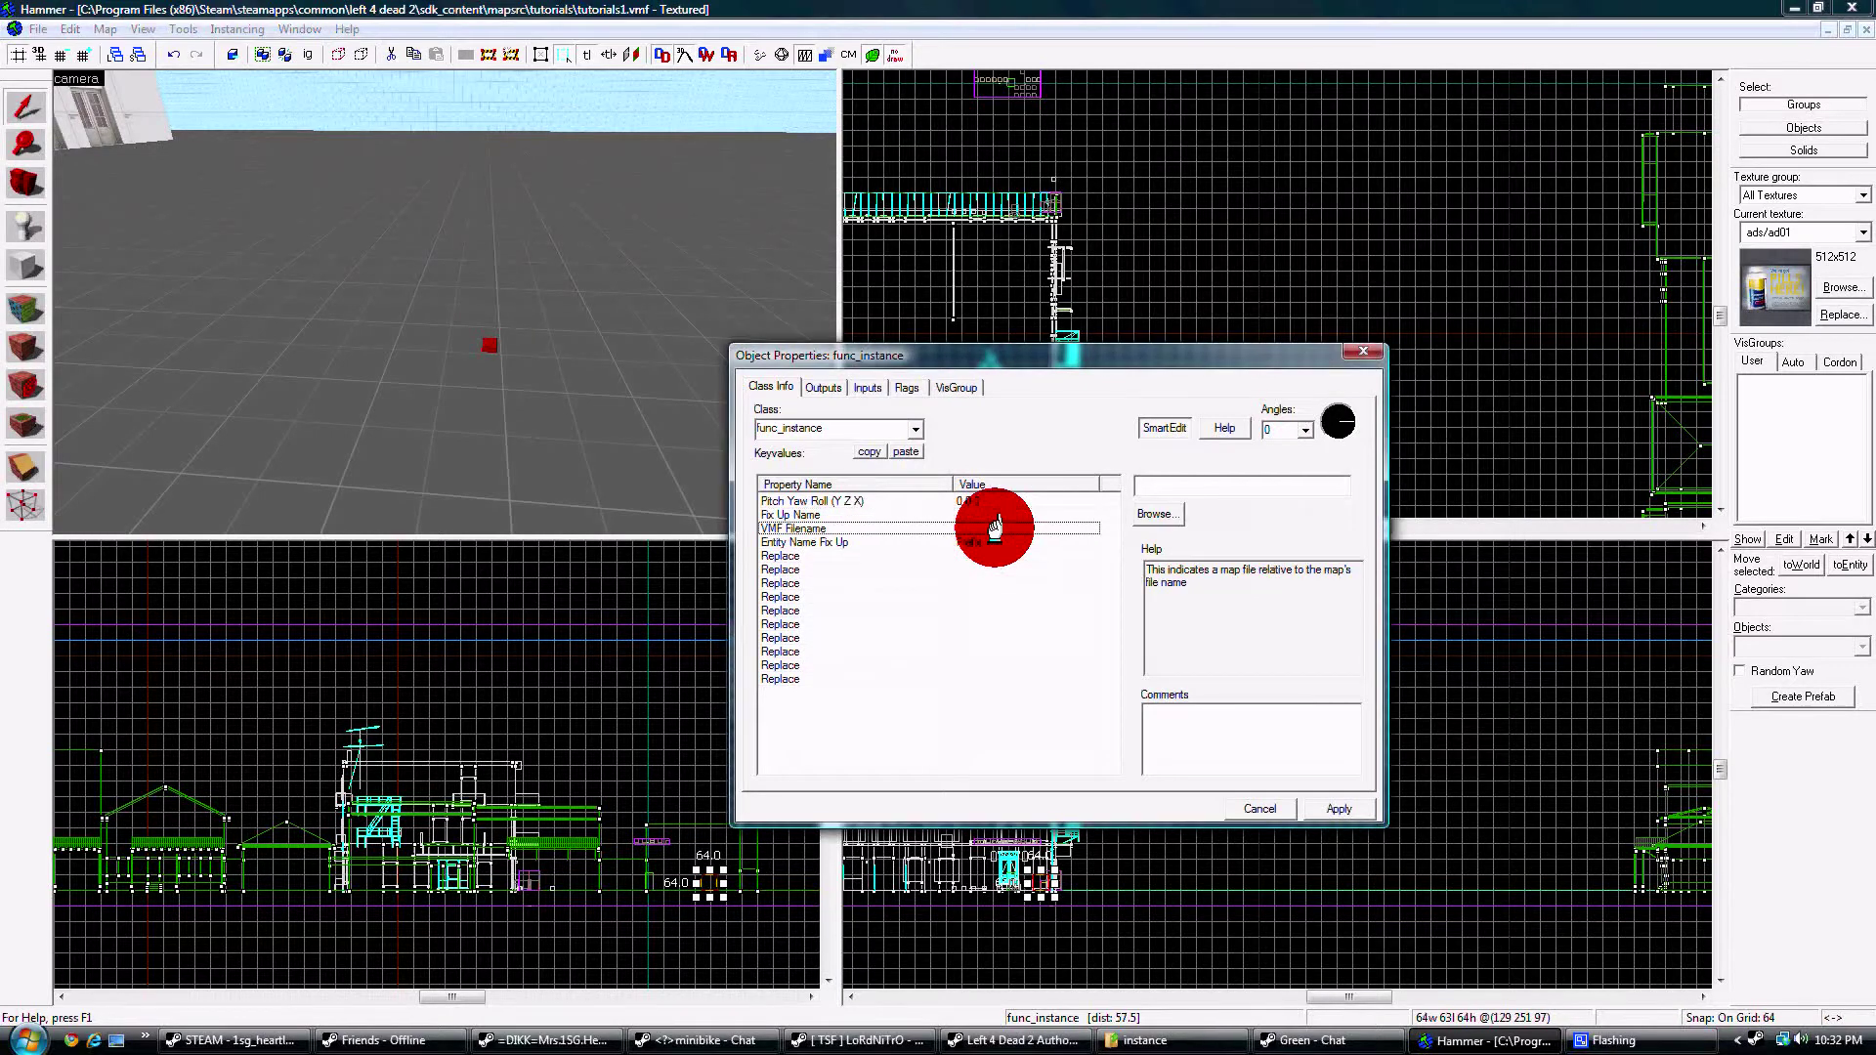
{"action": "left_click", "coordinate": [1149, 512]}
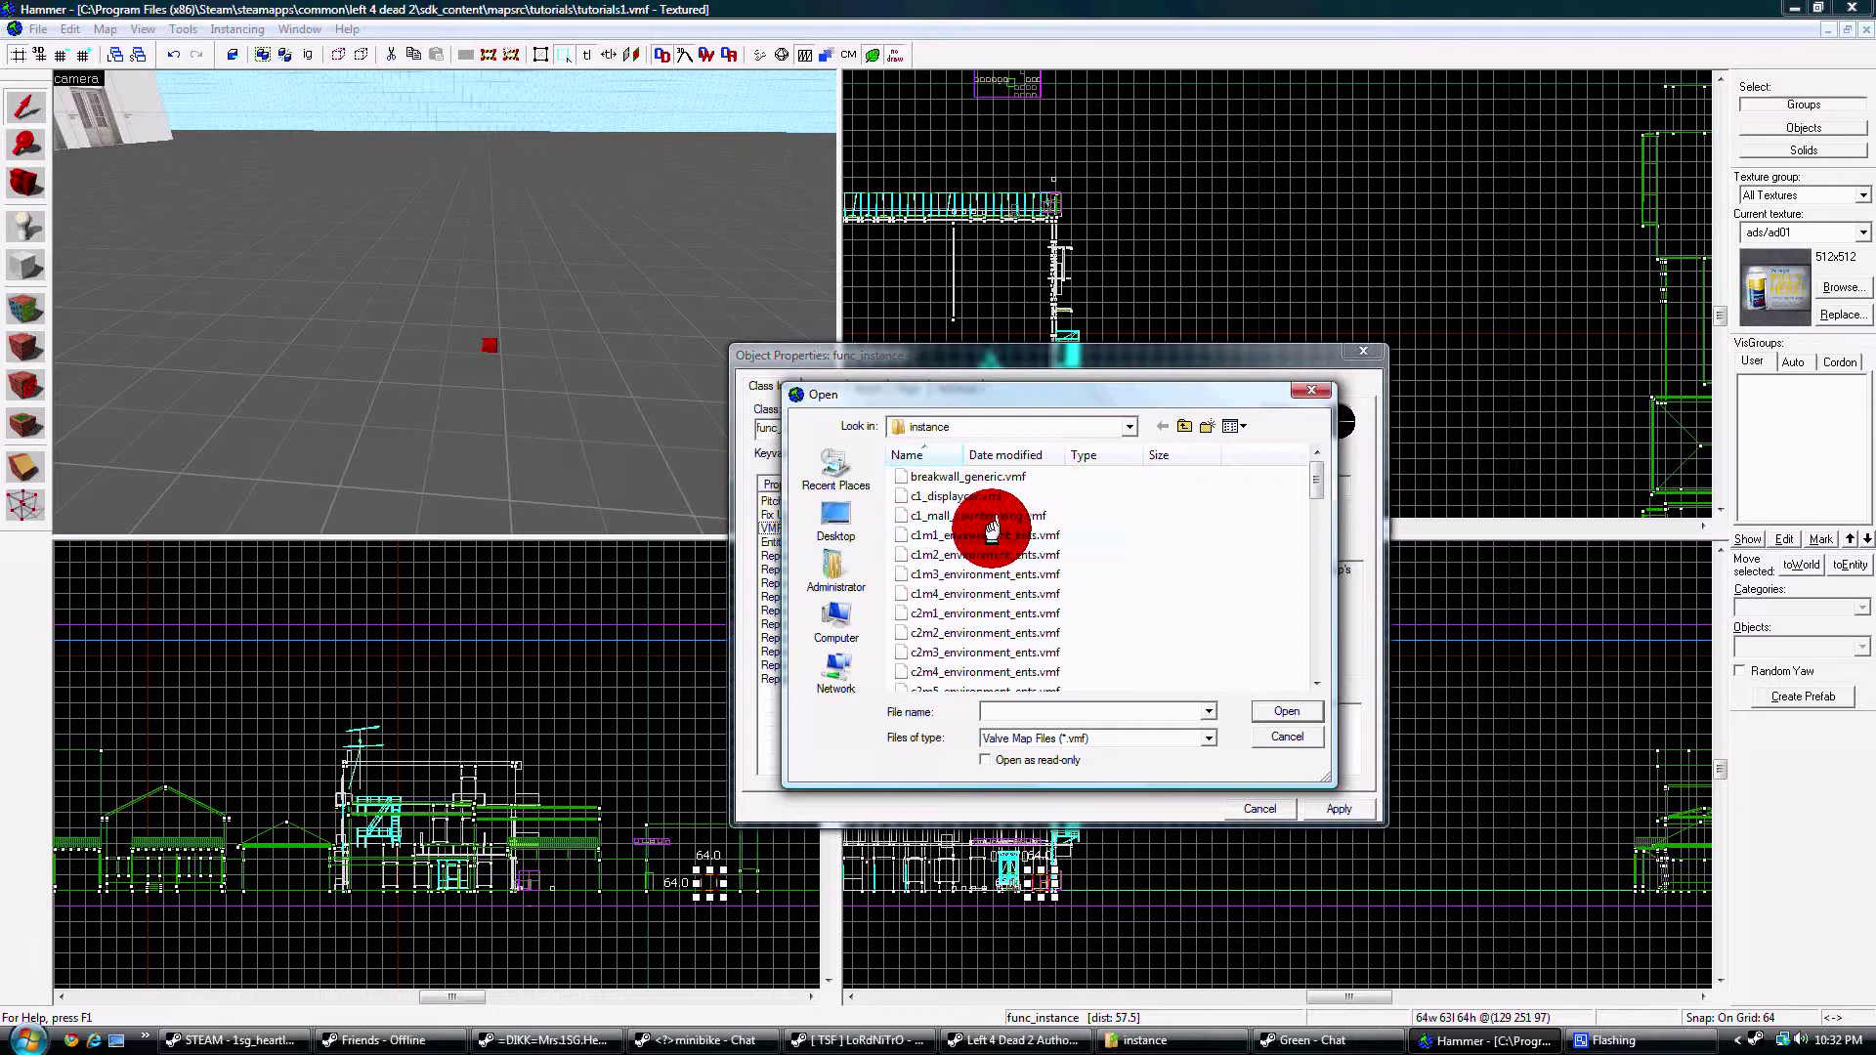
{"action": "scroll", "coordinate": [982, 537], "scroll_direction": "down", "scroll_amount": 5}
{"action": "scroll", "coordinate": [970, 545], "scroll_direction": "down", "scroll_amount": 3}
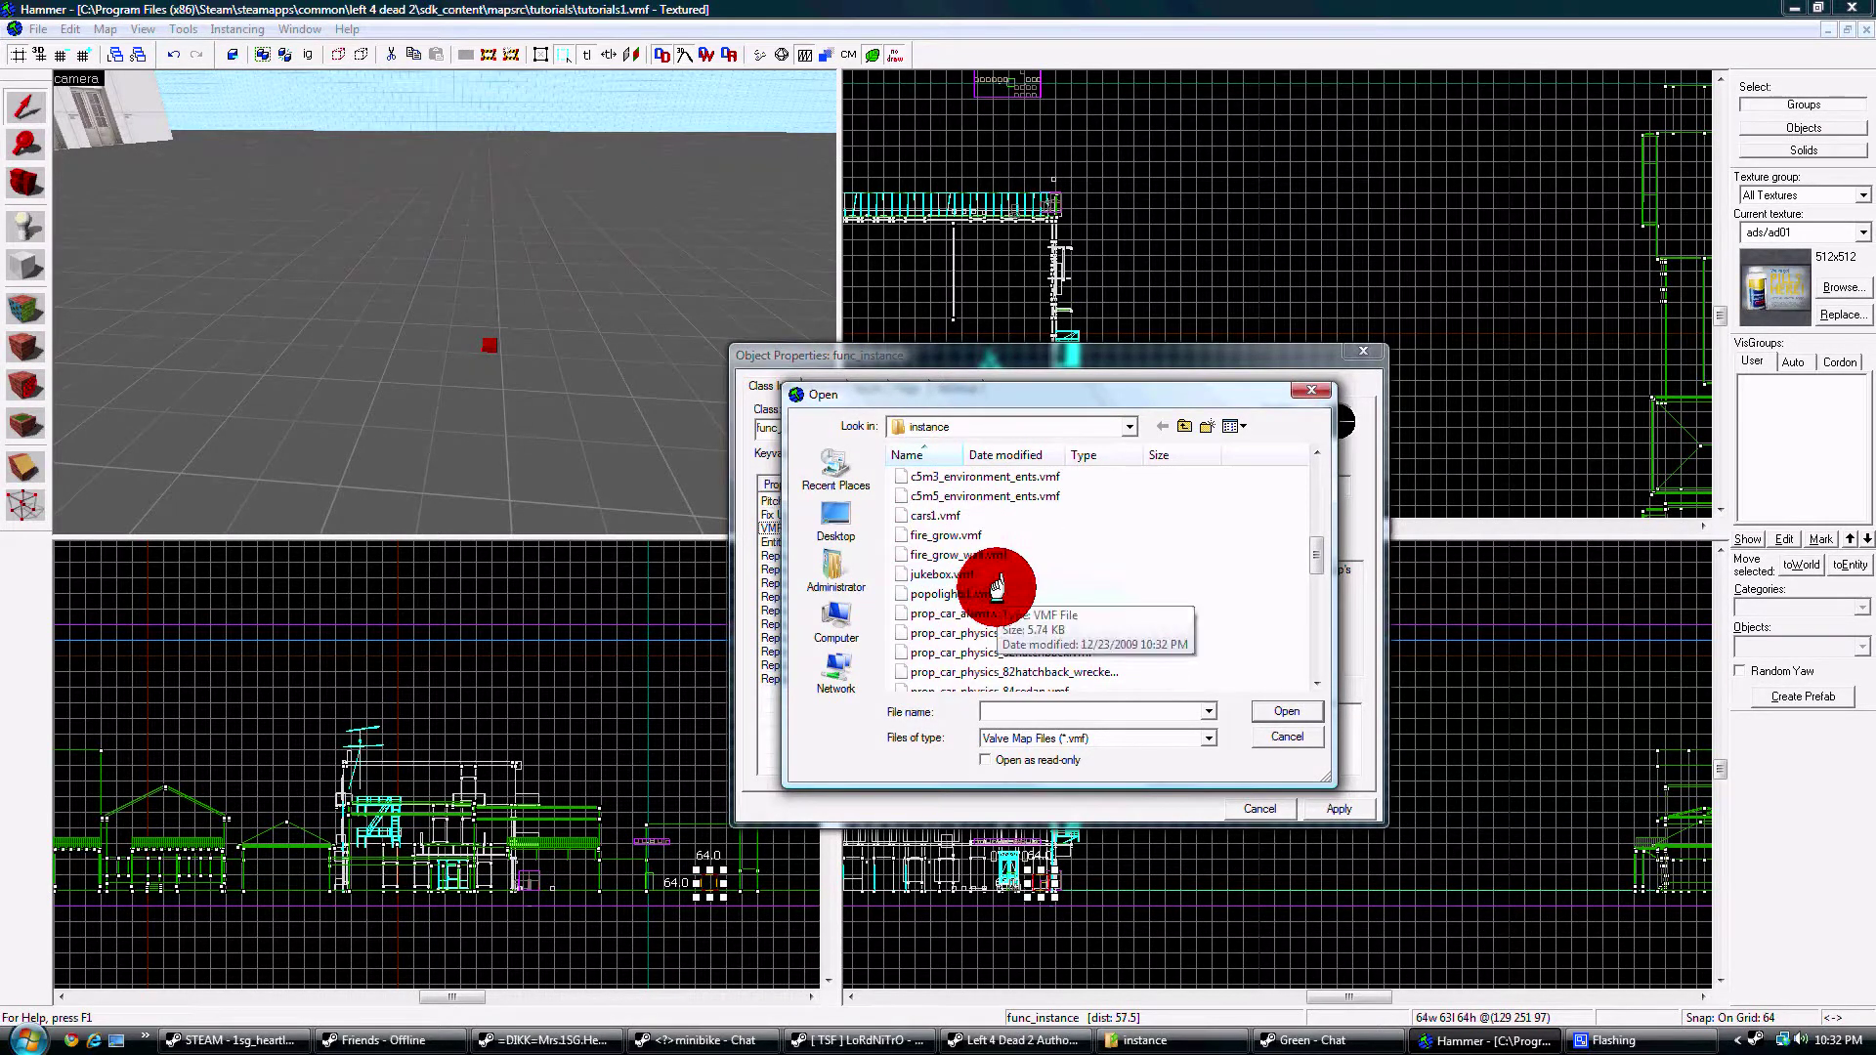
{"action": "left_click", "coordinate": [992, 590]}
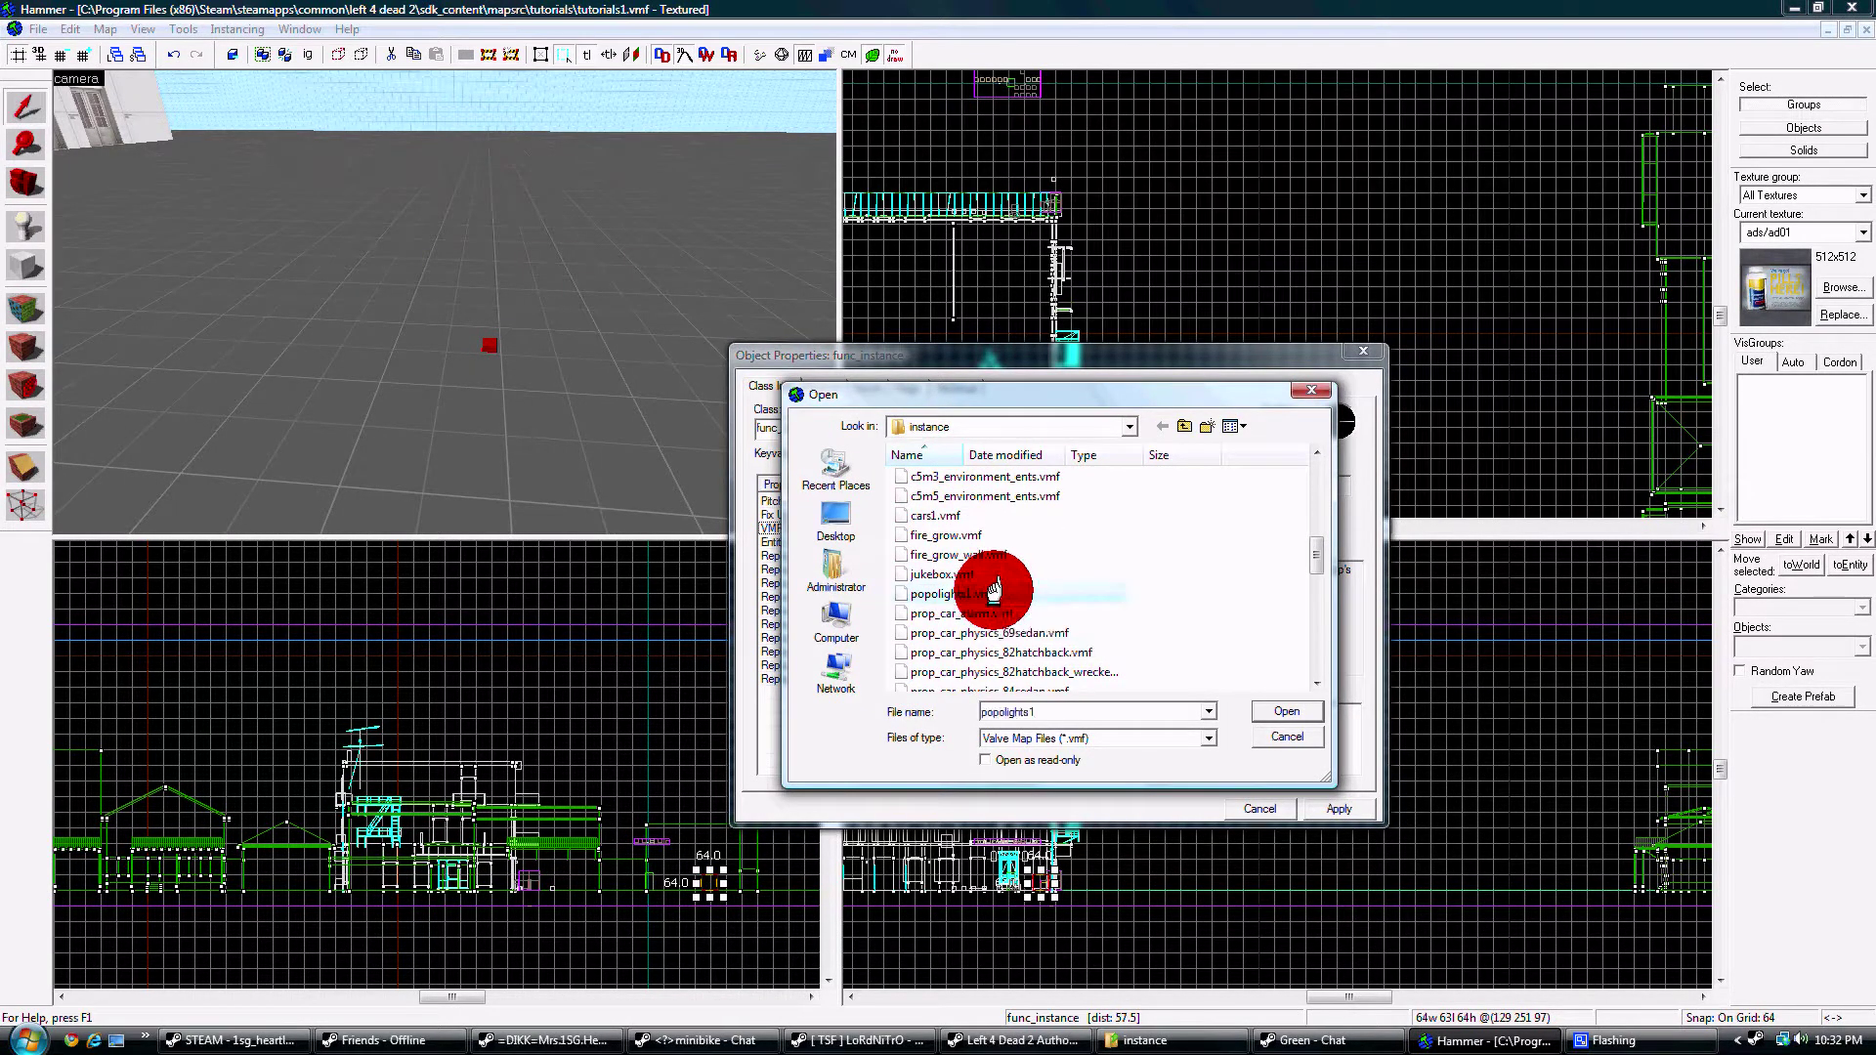
{"action": "right_click", "coordinate": [1028, 711]}
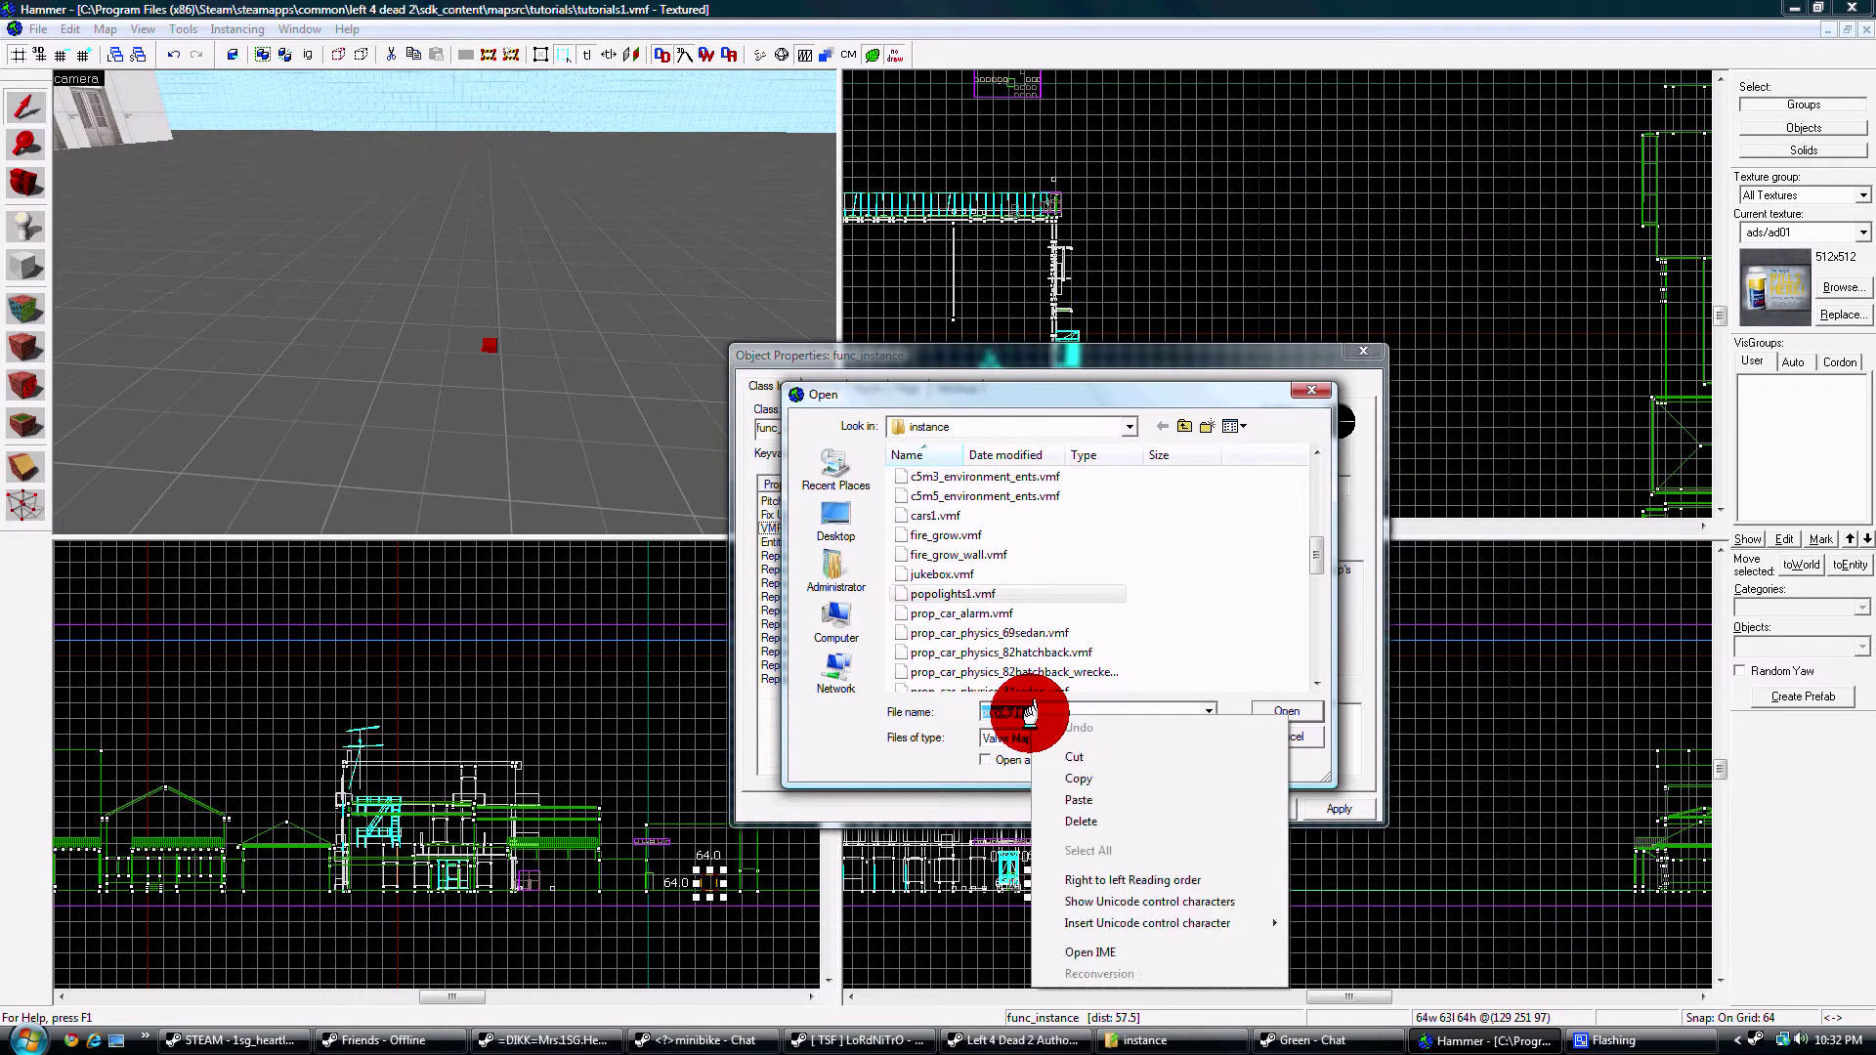
{"action": "left_click", "coordinate": [1082, 781]}
{"action": "left_click", "coordinate": [1287, 711]}
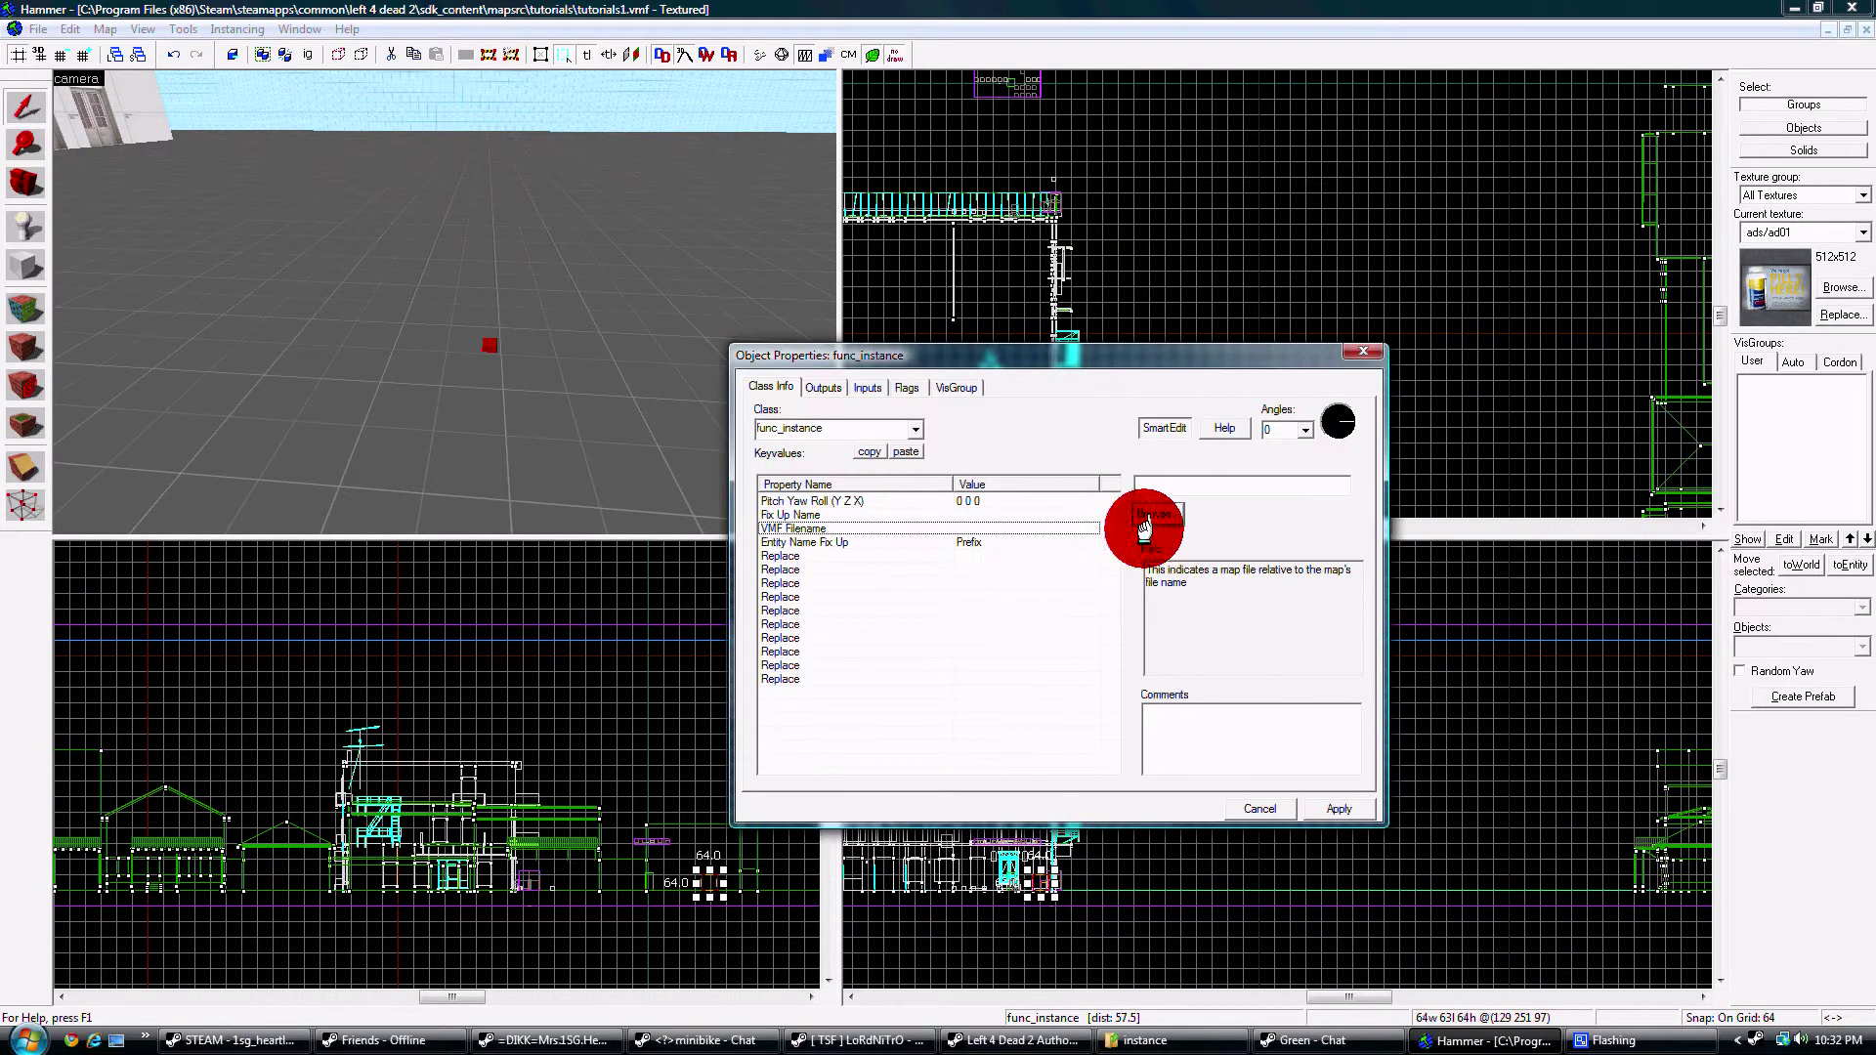
- Set the VMF Filename to instance/popolights1 and apply it to the func_instance
{"action": "right_click", "coordinate": [1194, 487]}
{"action": "left_click", "coordinate": [1243, 576]}
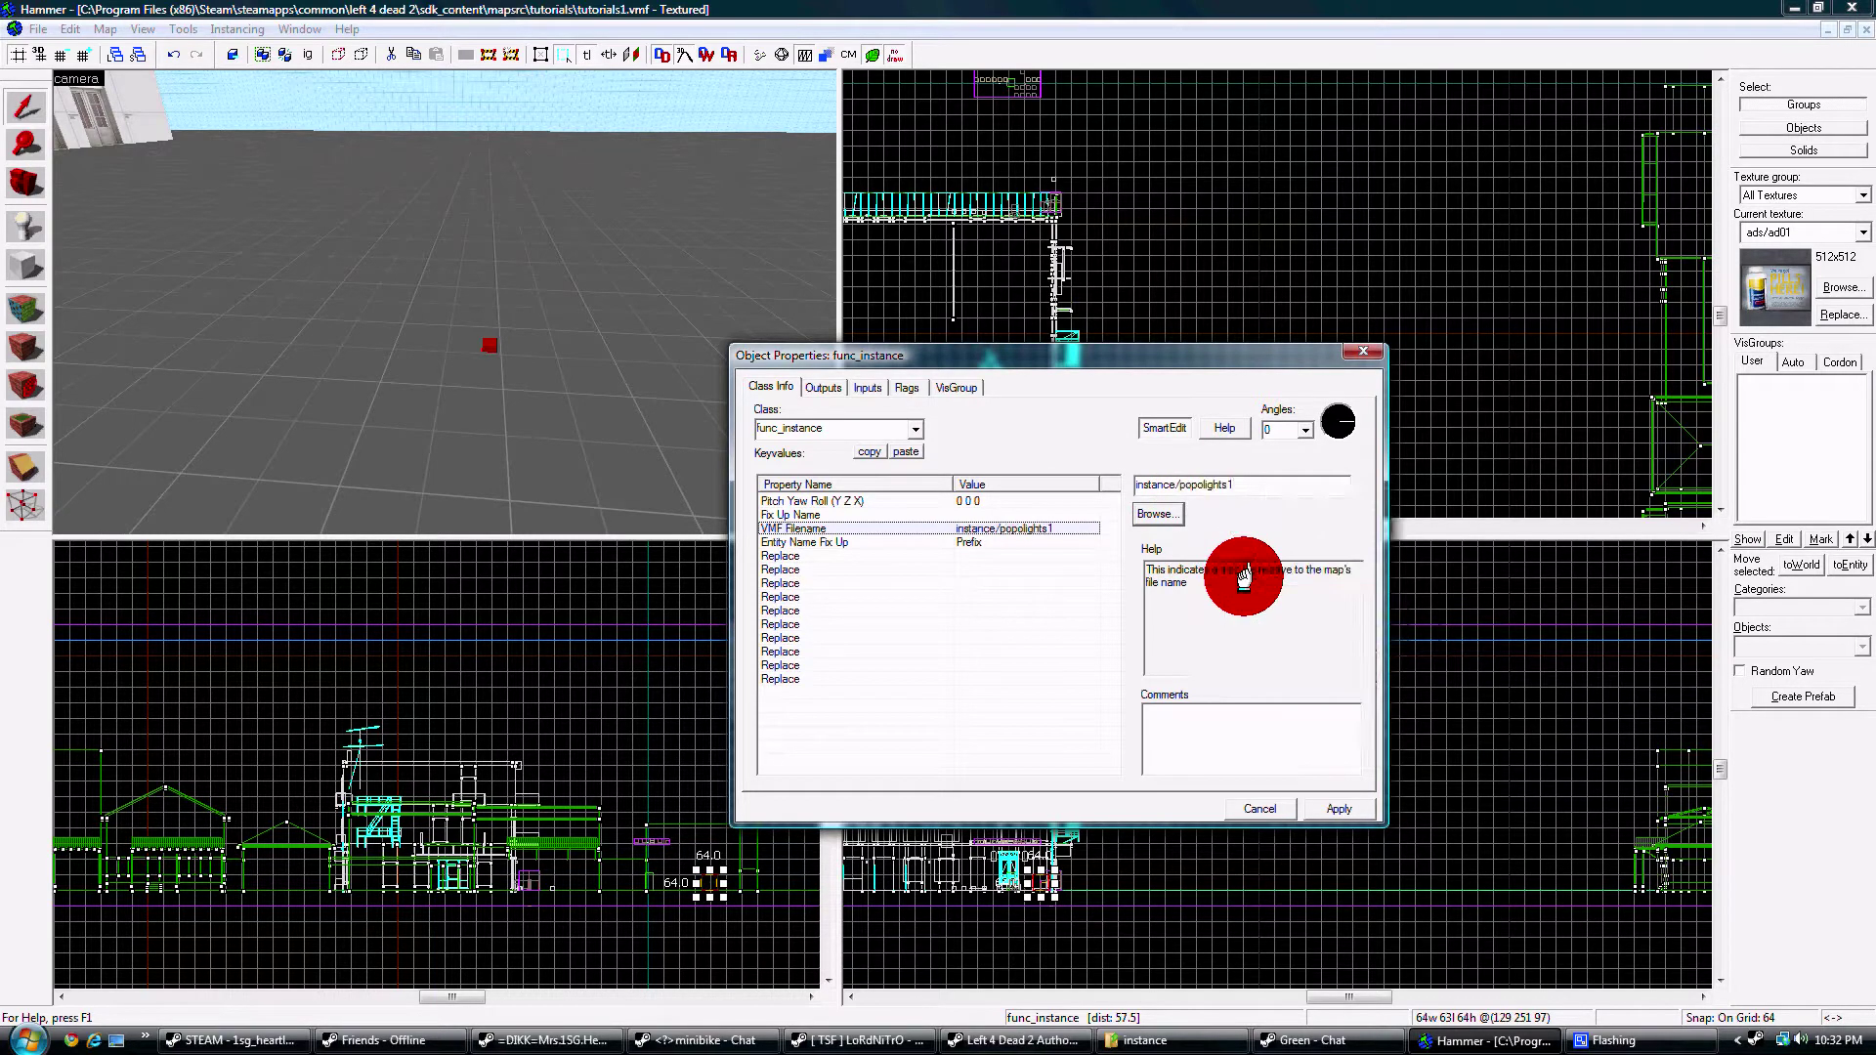
{"action": "left_click", "coordinate": [1338, 808]}
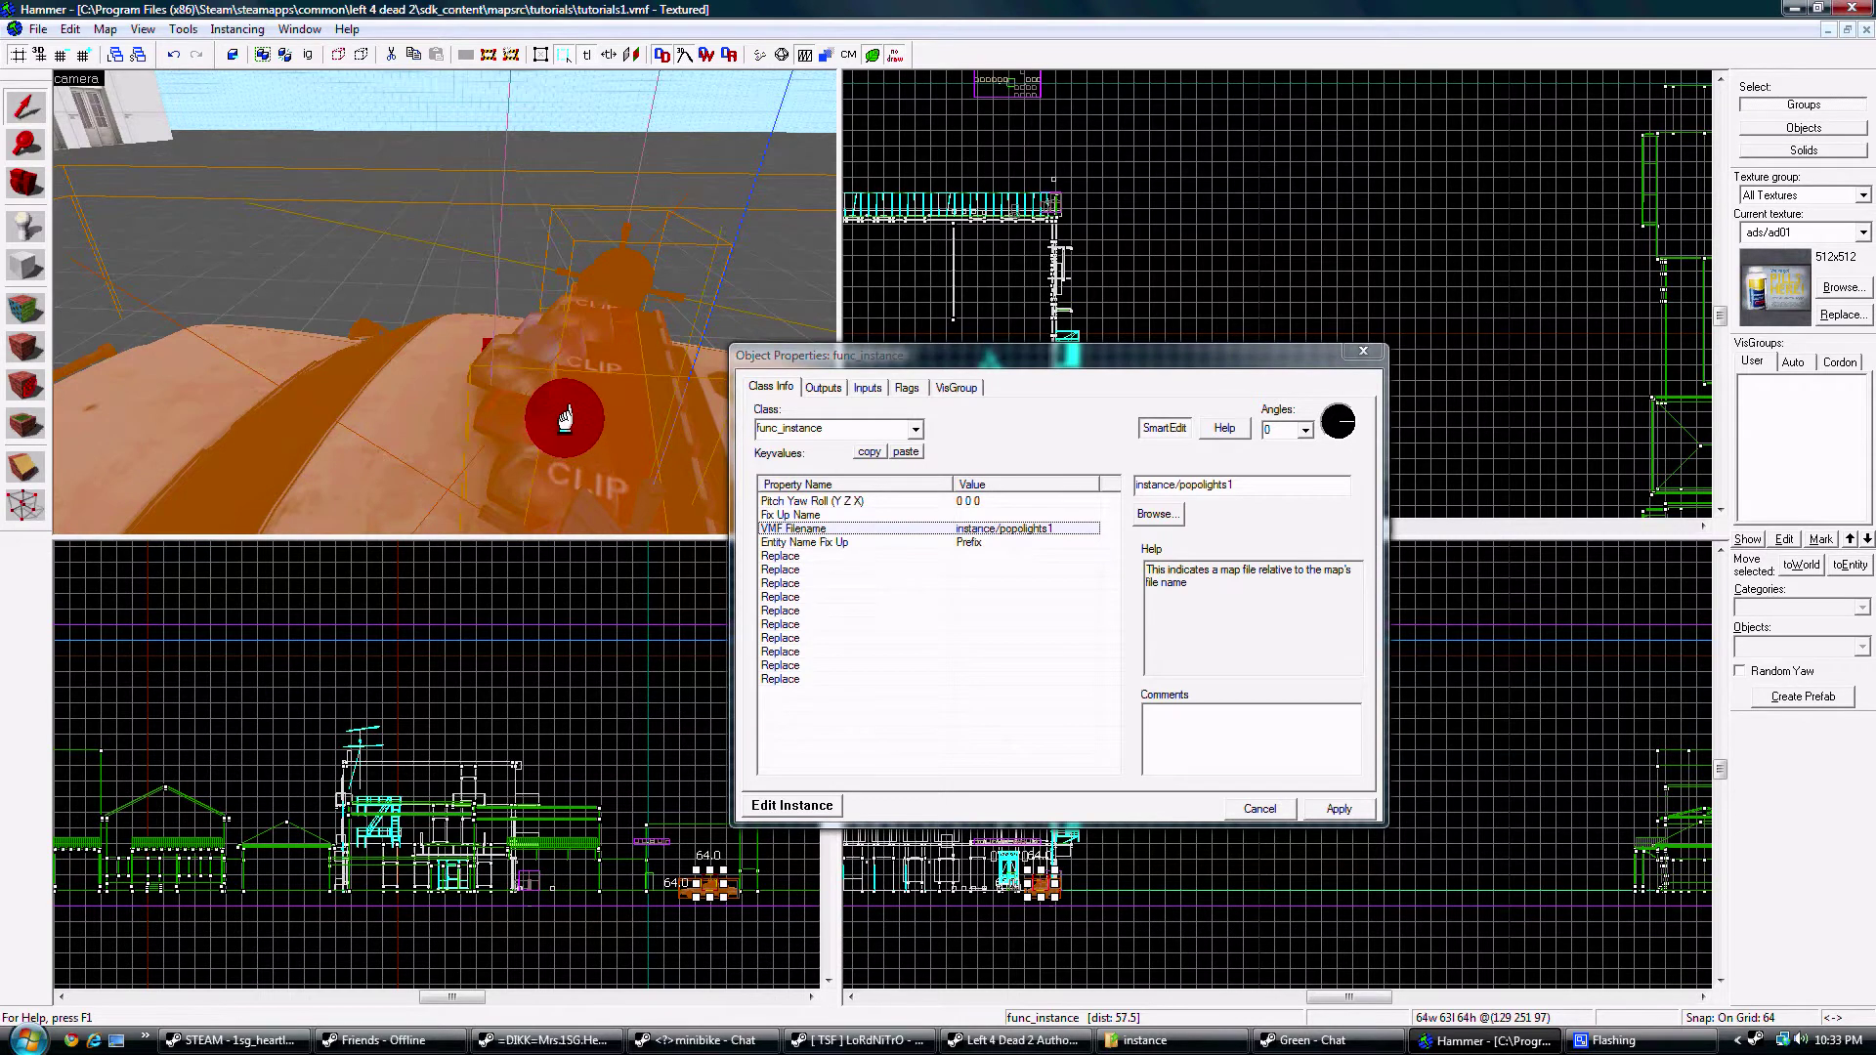
- Select the police car instance in the front view and move it up so its wheels rest on the ground
{"action": "left_click_drag", "start_coordinate": [566, 420], "coordinate": [530, 410]}
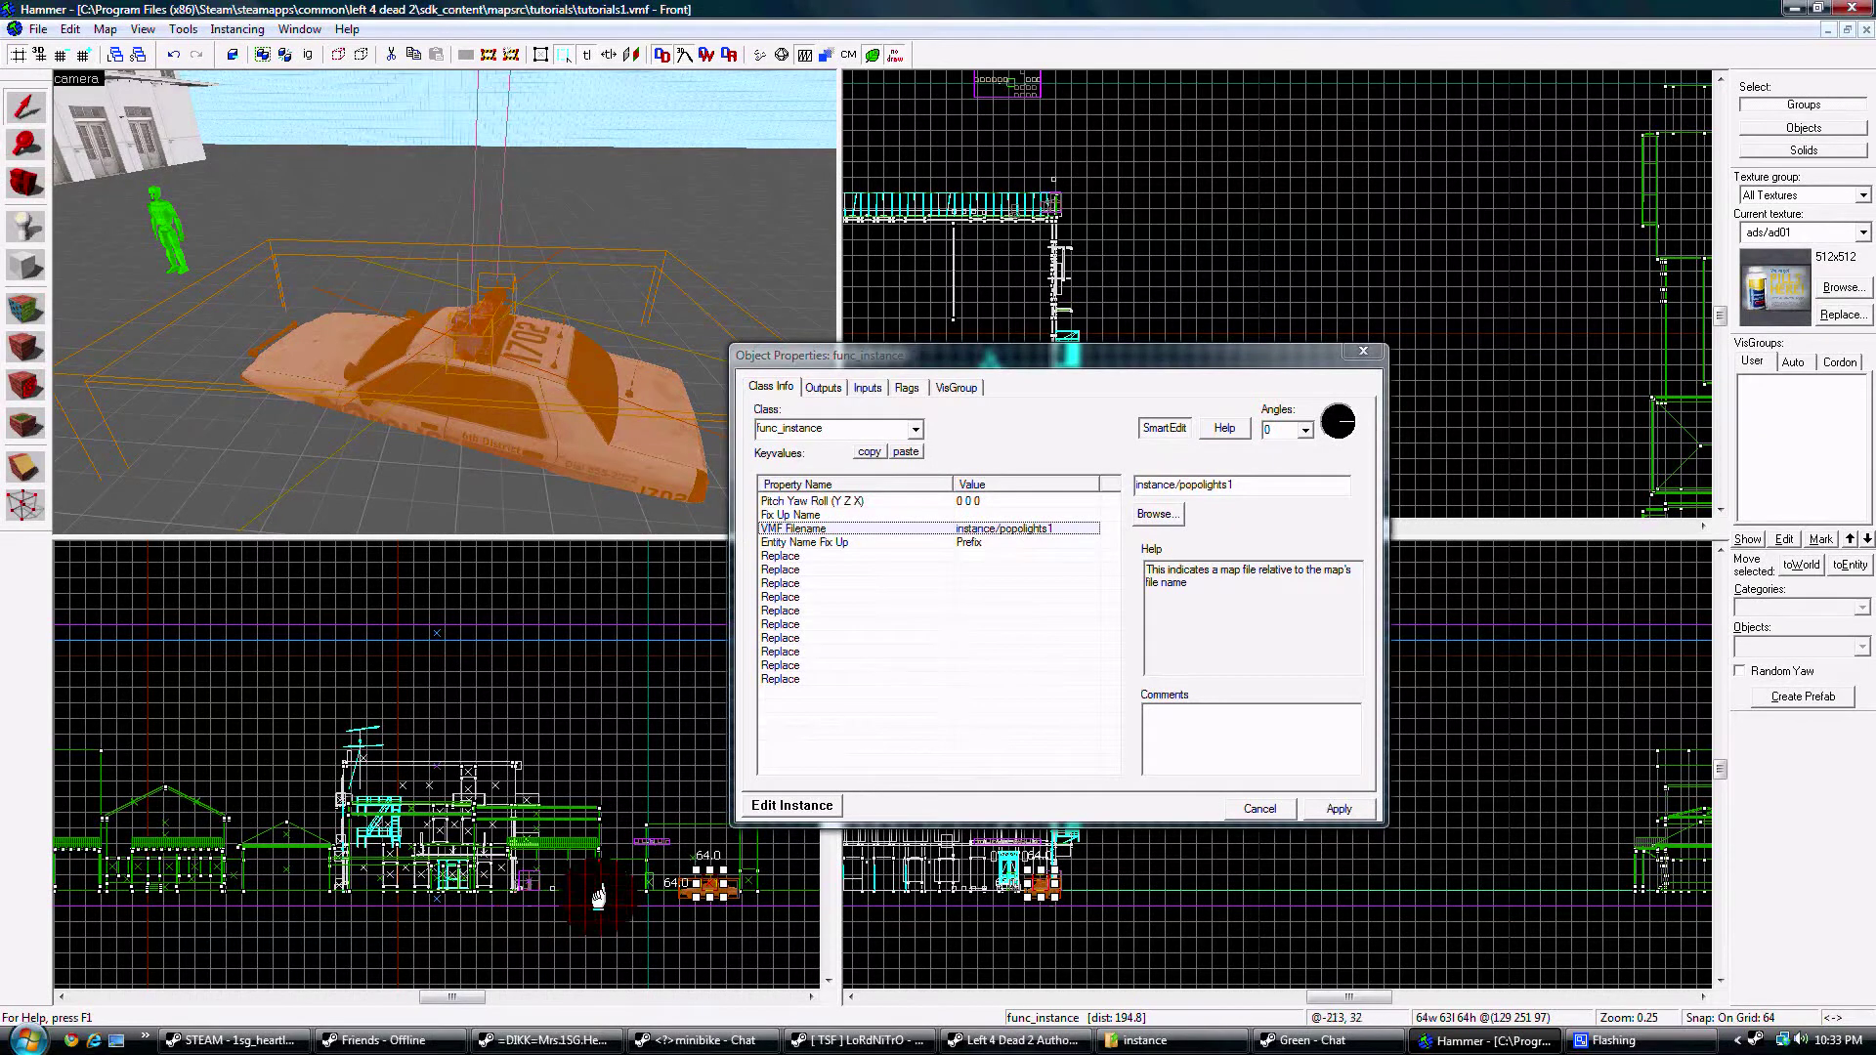
{"action": "scroll", "coordinate": [598, 896], "scroll_direction": "up", "scroll_amount": 12}
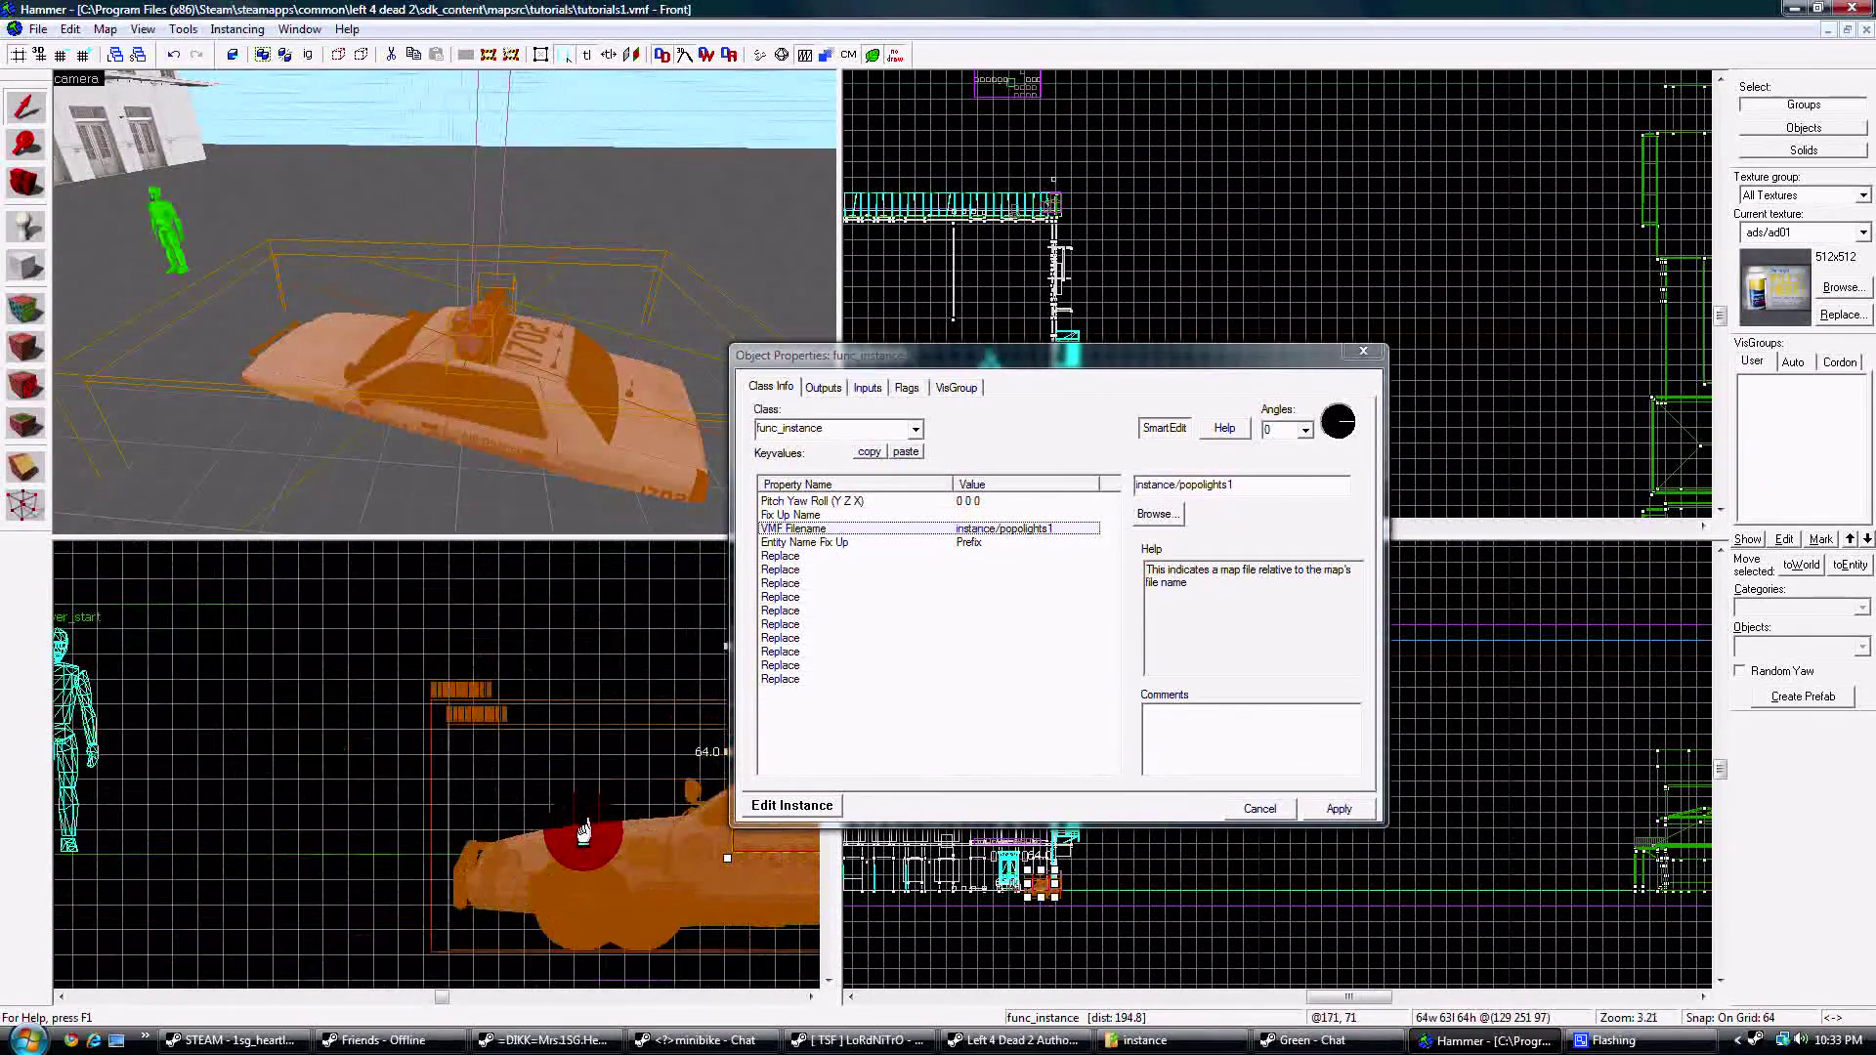
{"action": "left_click", "coordinate": [583, 831]}
{"action": "scroll", "coordinate": [586, 753], "scroll_direction": "up", "scroll_amount": 2}
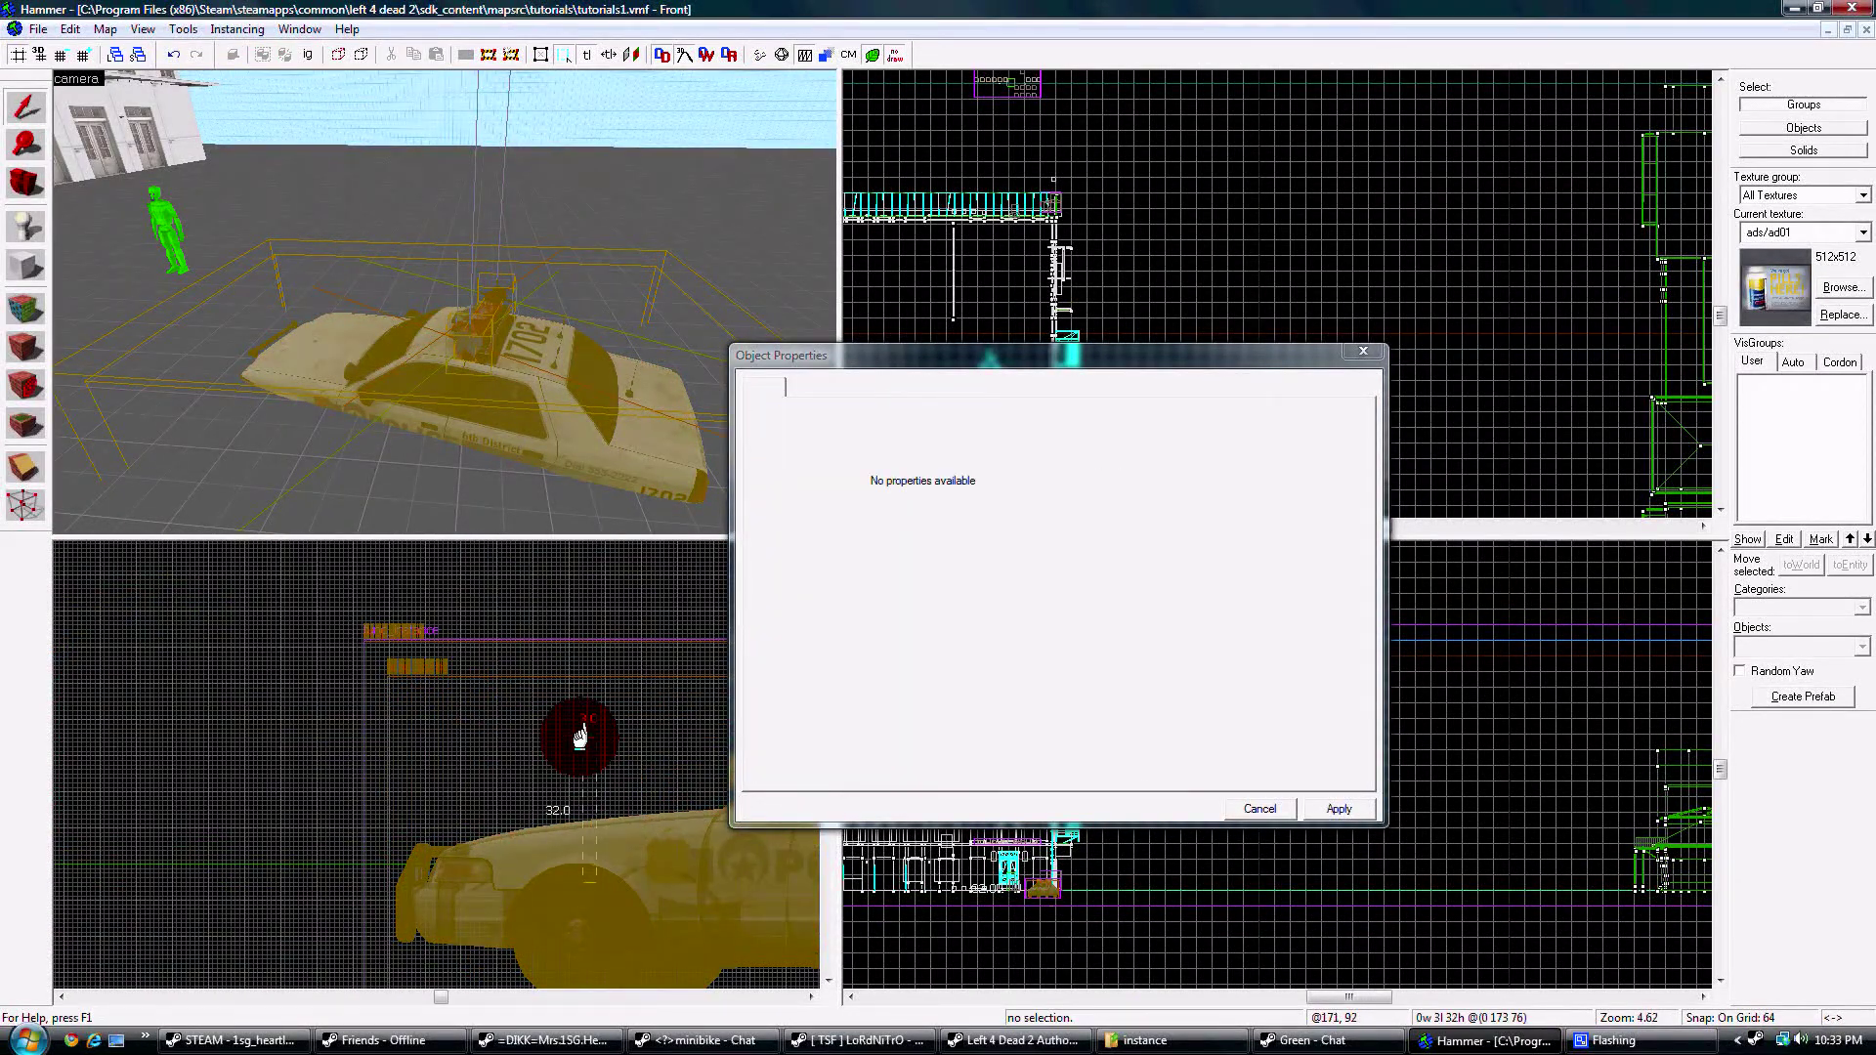
{"action": "left_click", "coordinate": [583, 780]}
{"action": "left_click", "coordinate": [537, 356]}
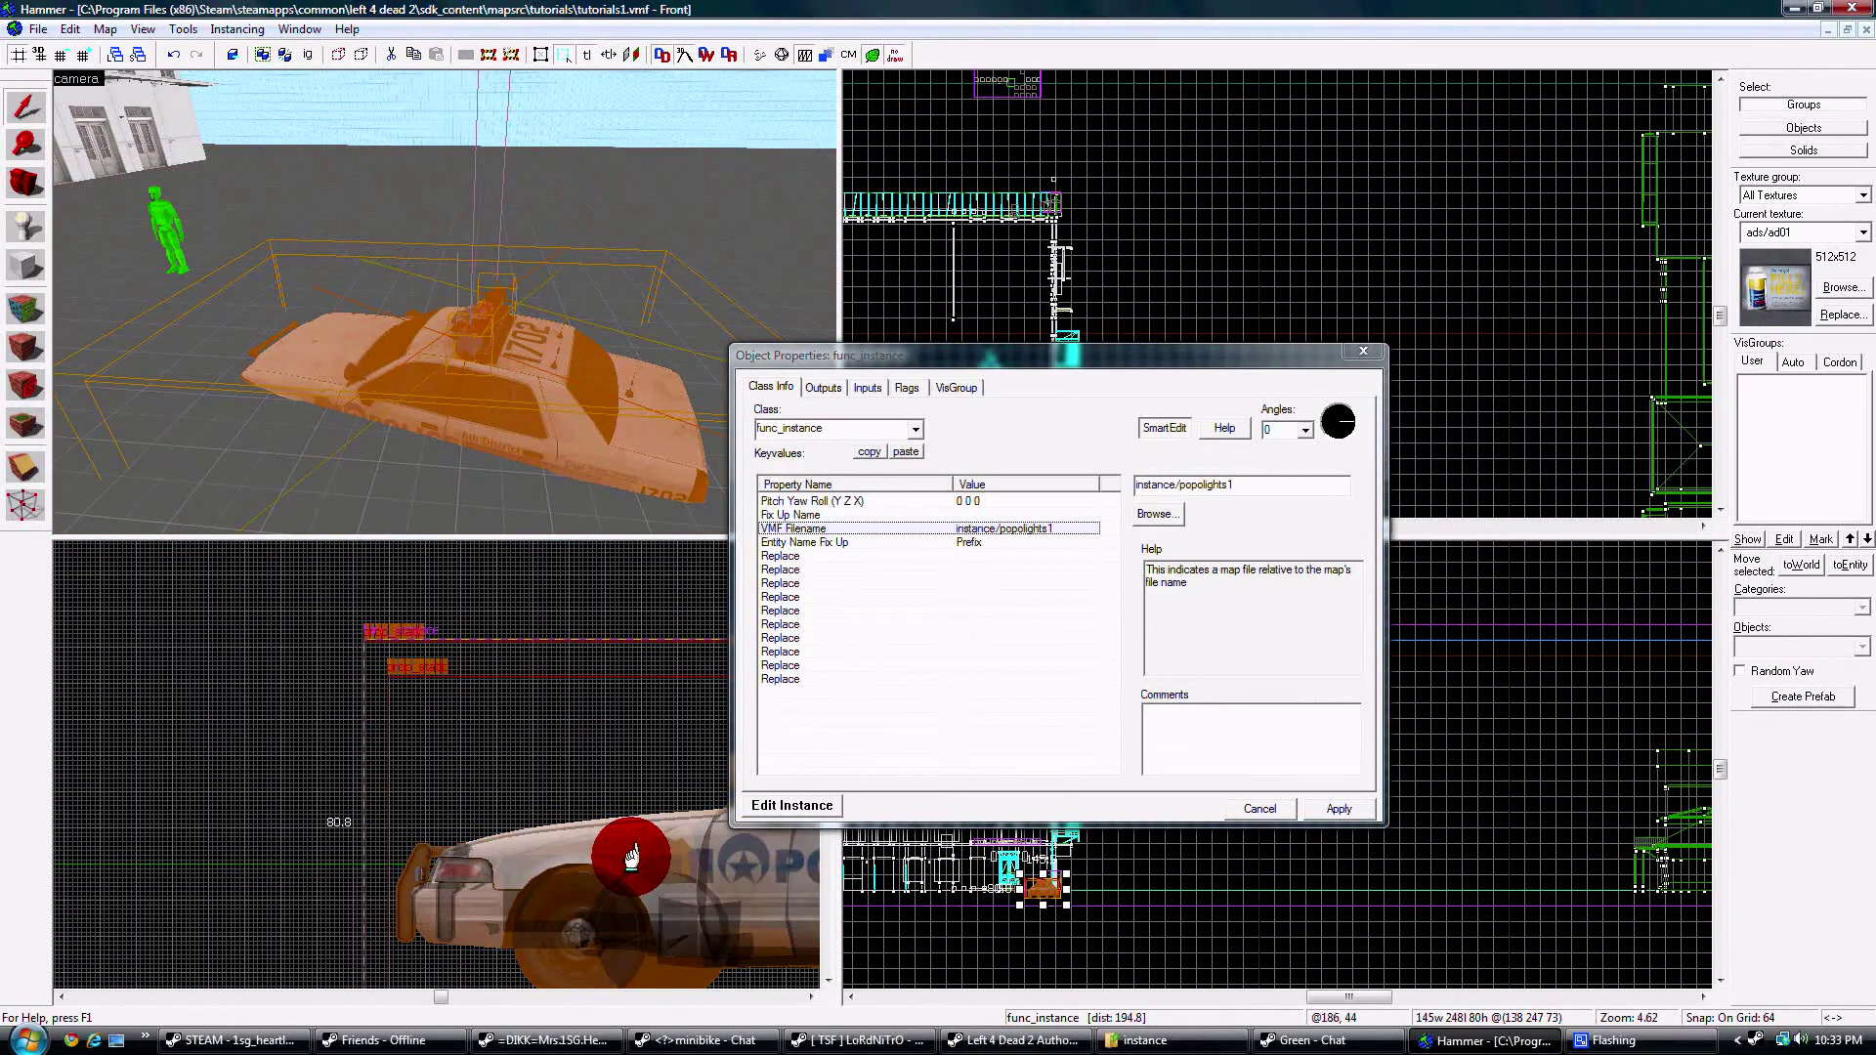
{"action": "left_click_drag", "start_coordinate": [631, 857], "coordinate": [495, 815]}
- Inspect the placed police car and its Fix Up Name property, and apply and close the func_instance's properties
{"action": "scroll", "coordinate": [447, 360], "scroll_direction": "down", "scroll_amount": 3}
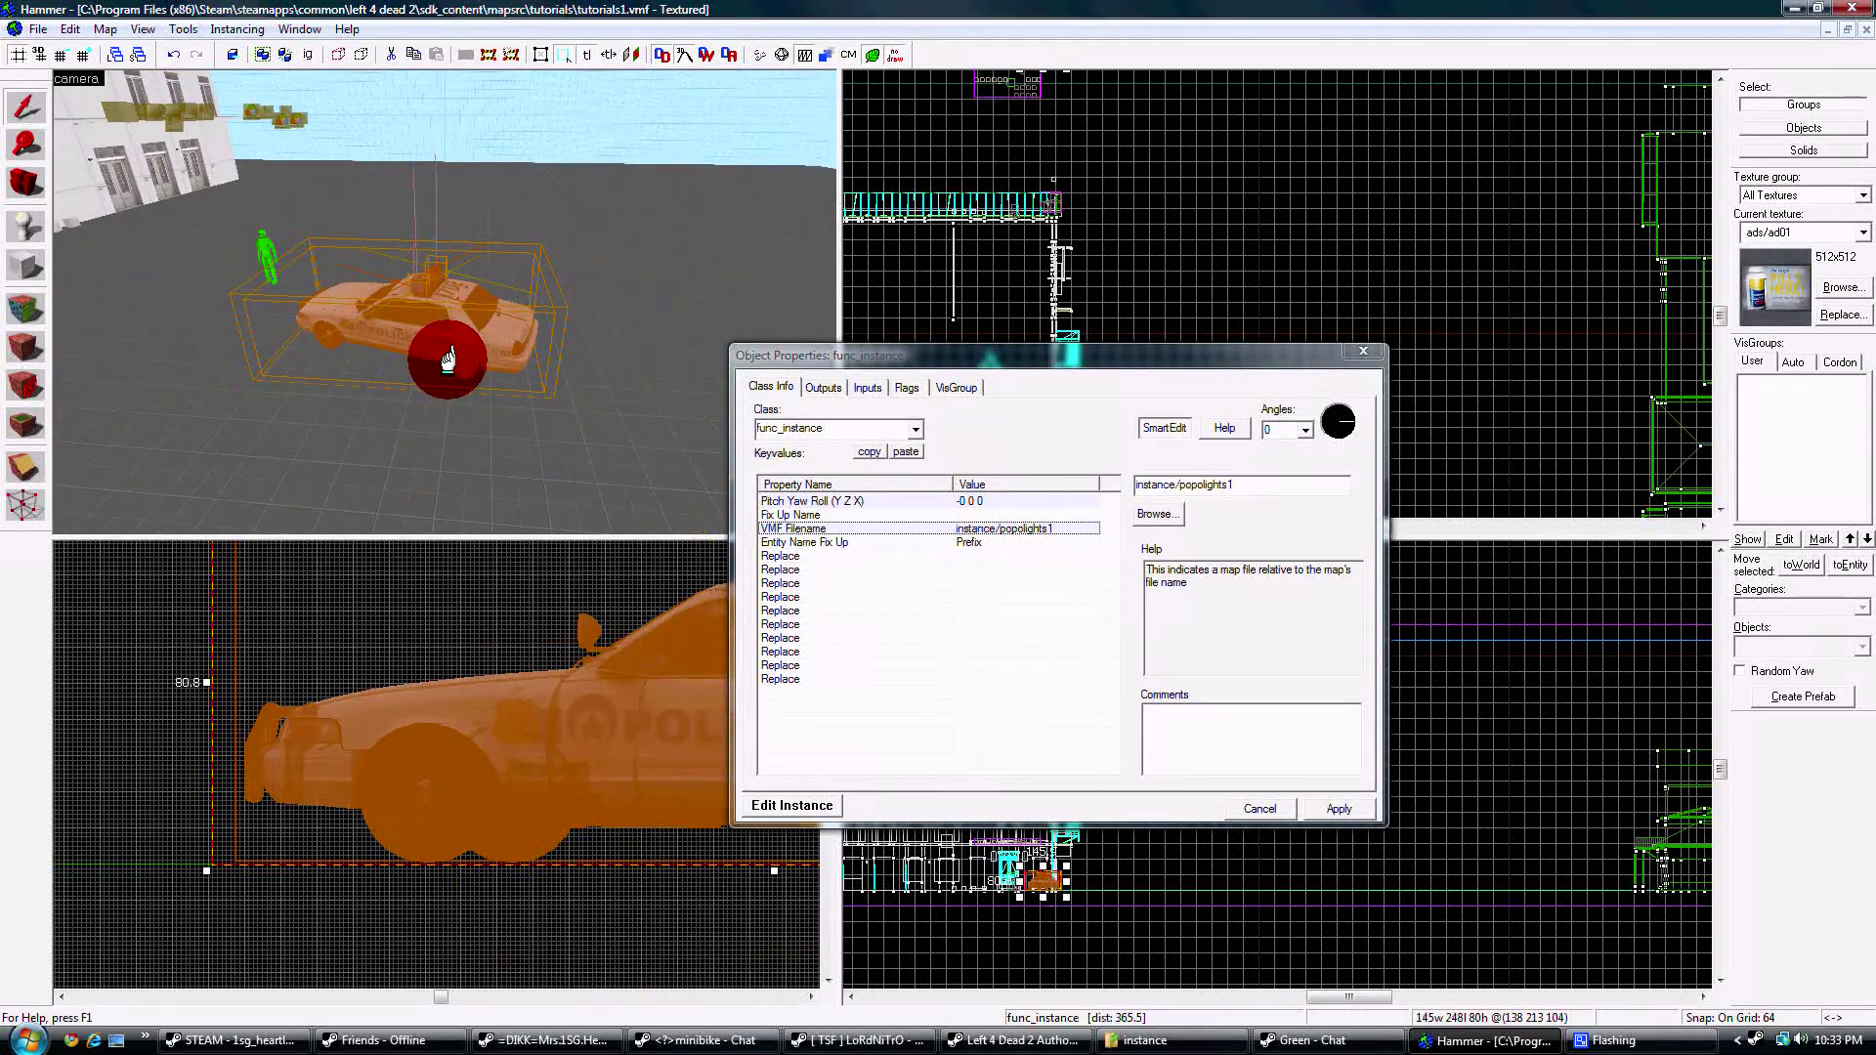
{"action": "left_click_drag", "start_coordinate": [447, 359], "coordinate": [627, 498]}
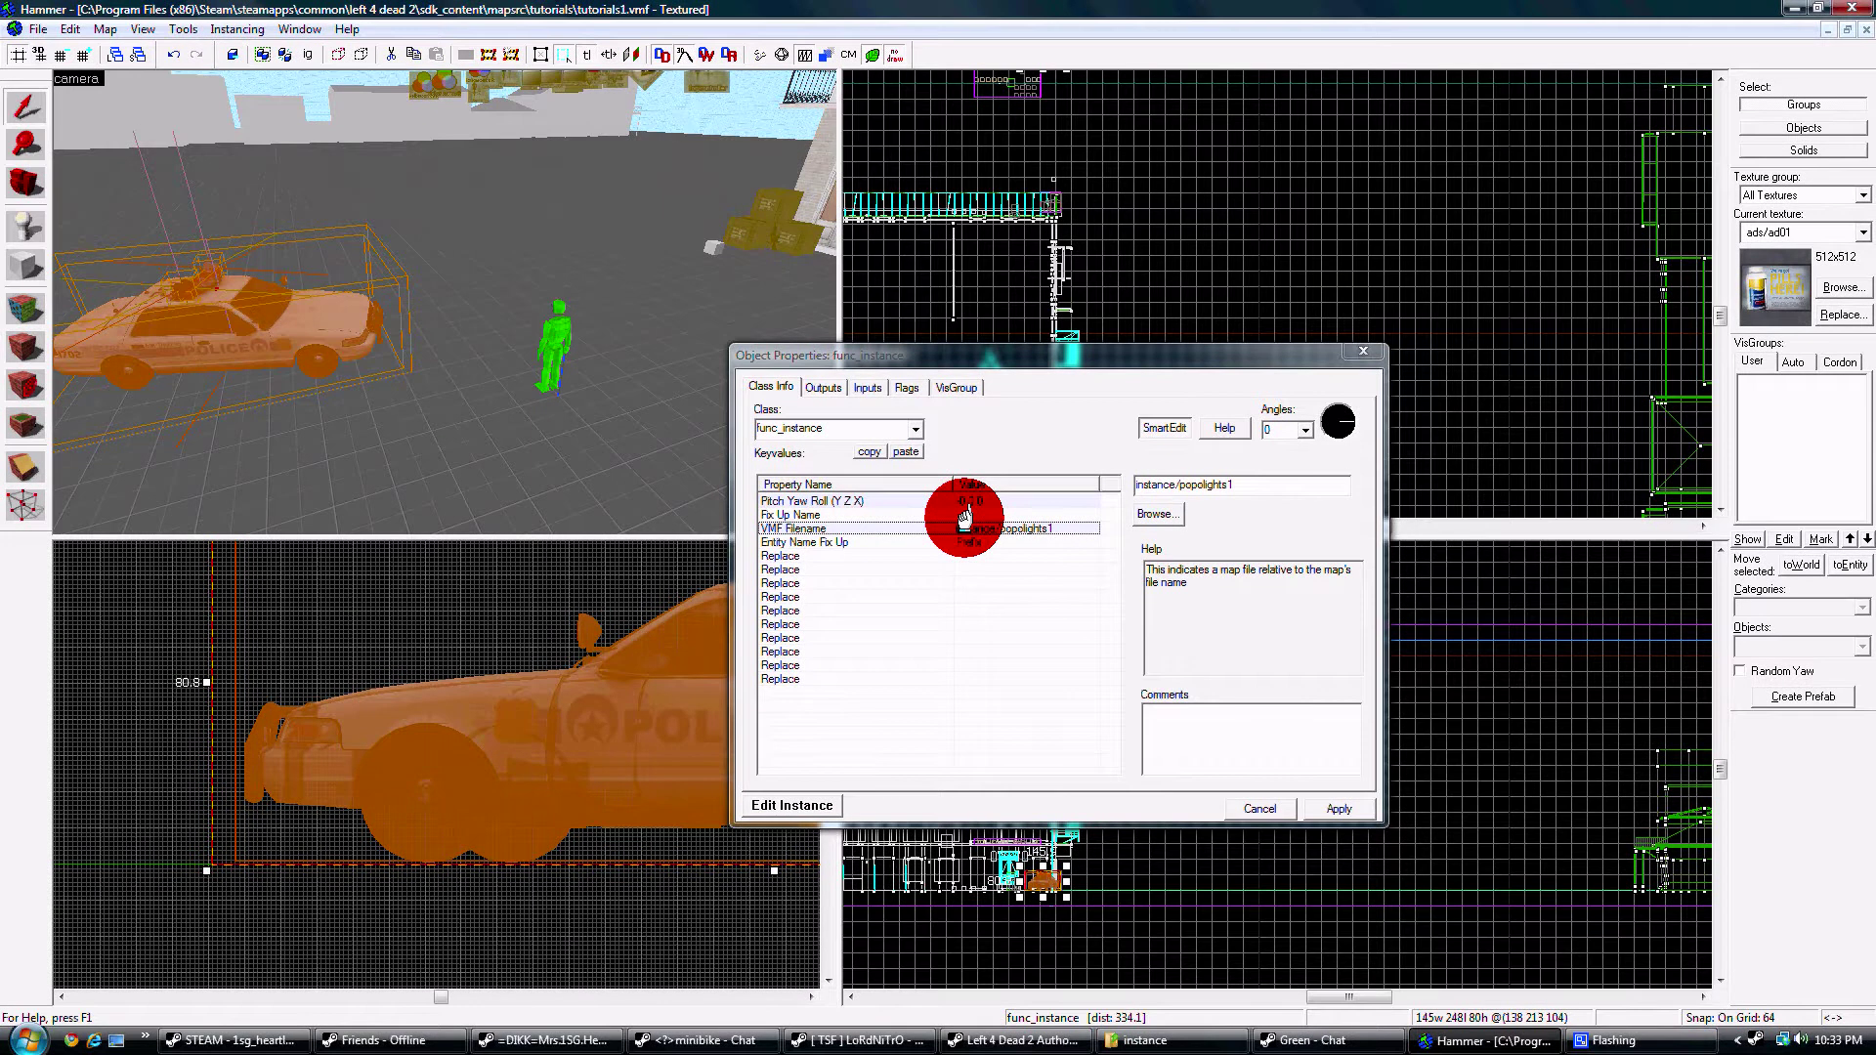
{"action": "left_click", "coordinate": [1017, 515]}
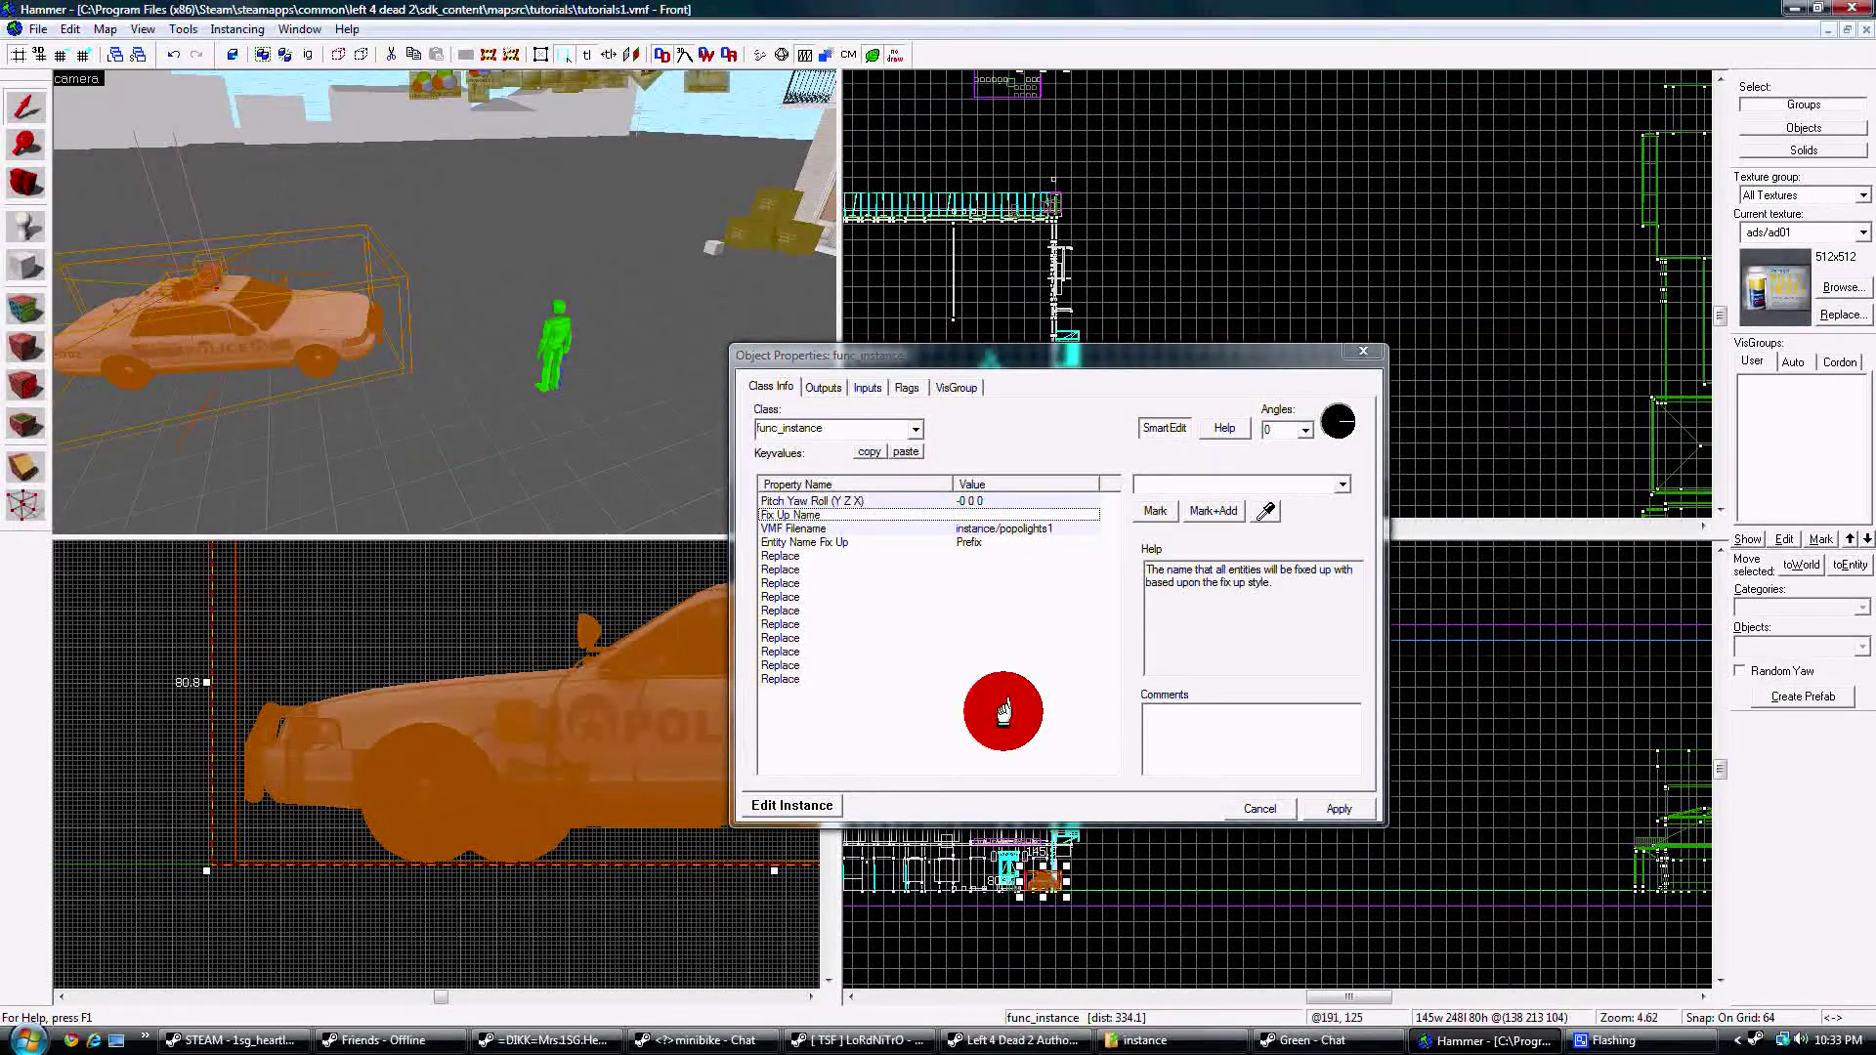
{"action": "left_click", "coordinate": [1365, 806]}
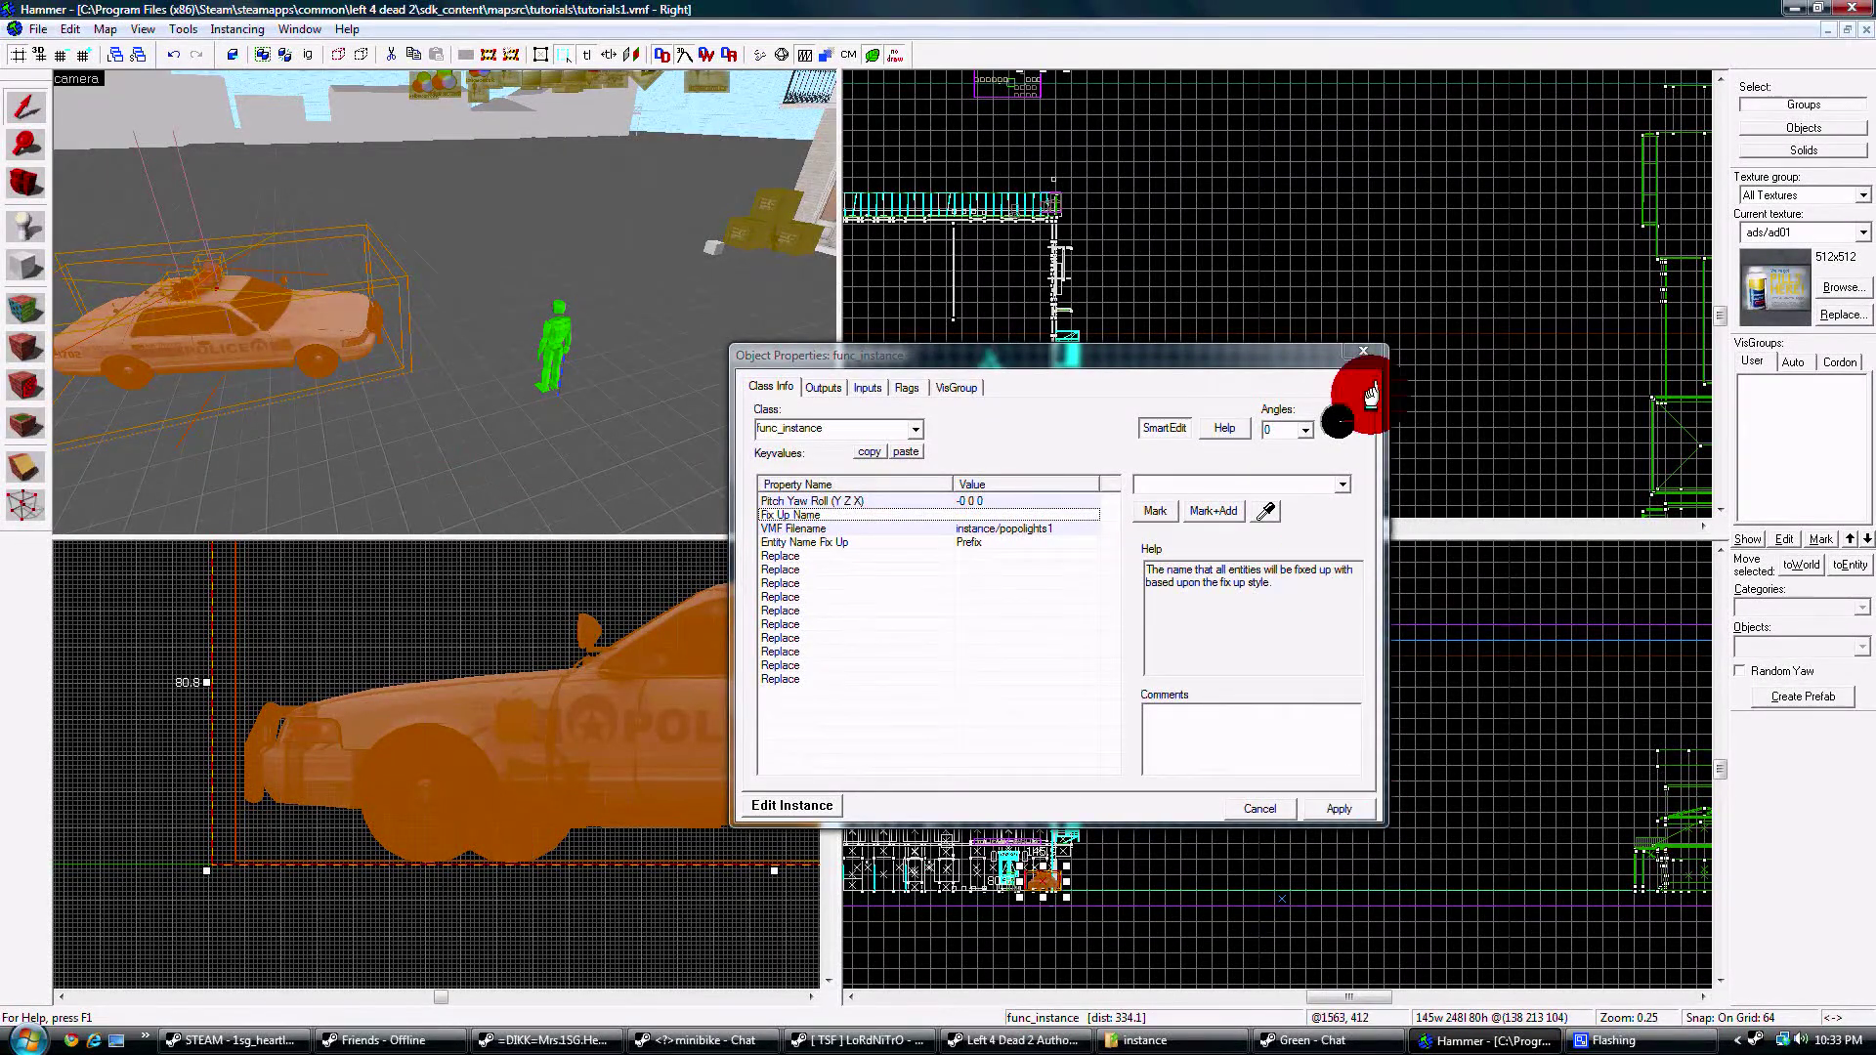
{"action": "left_click", "coordinate": [1363, 350]}
- Switch to the running Left 4 Dead 2 game and walk around the map to examine the police car instance
{"action": "scroll", "coordinate": [436, 323], "scroll_direction": "down", "scroll_amount": 2}
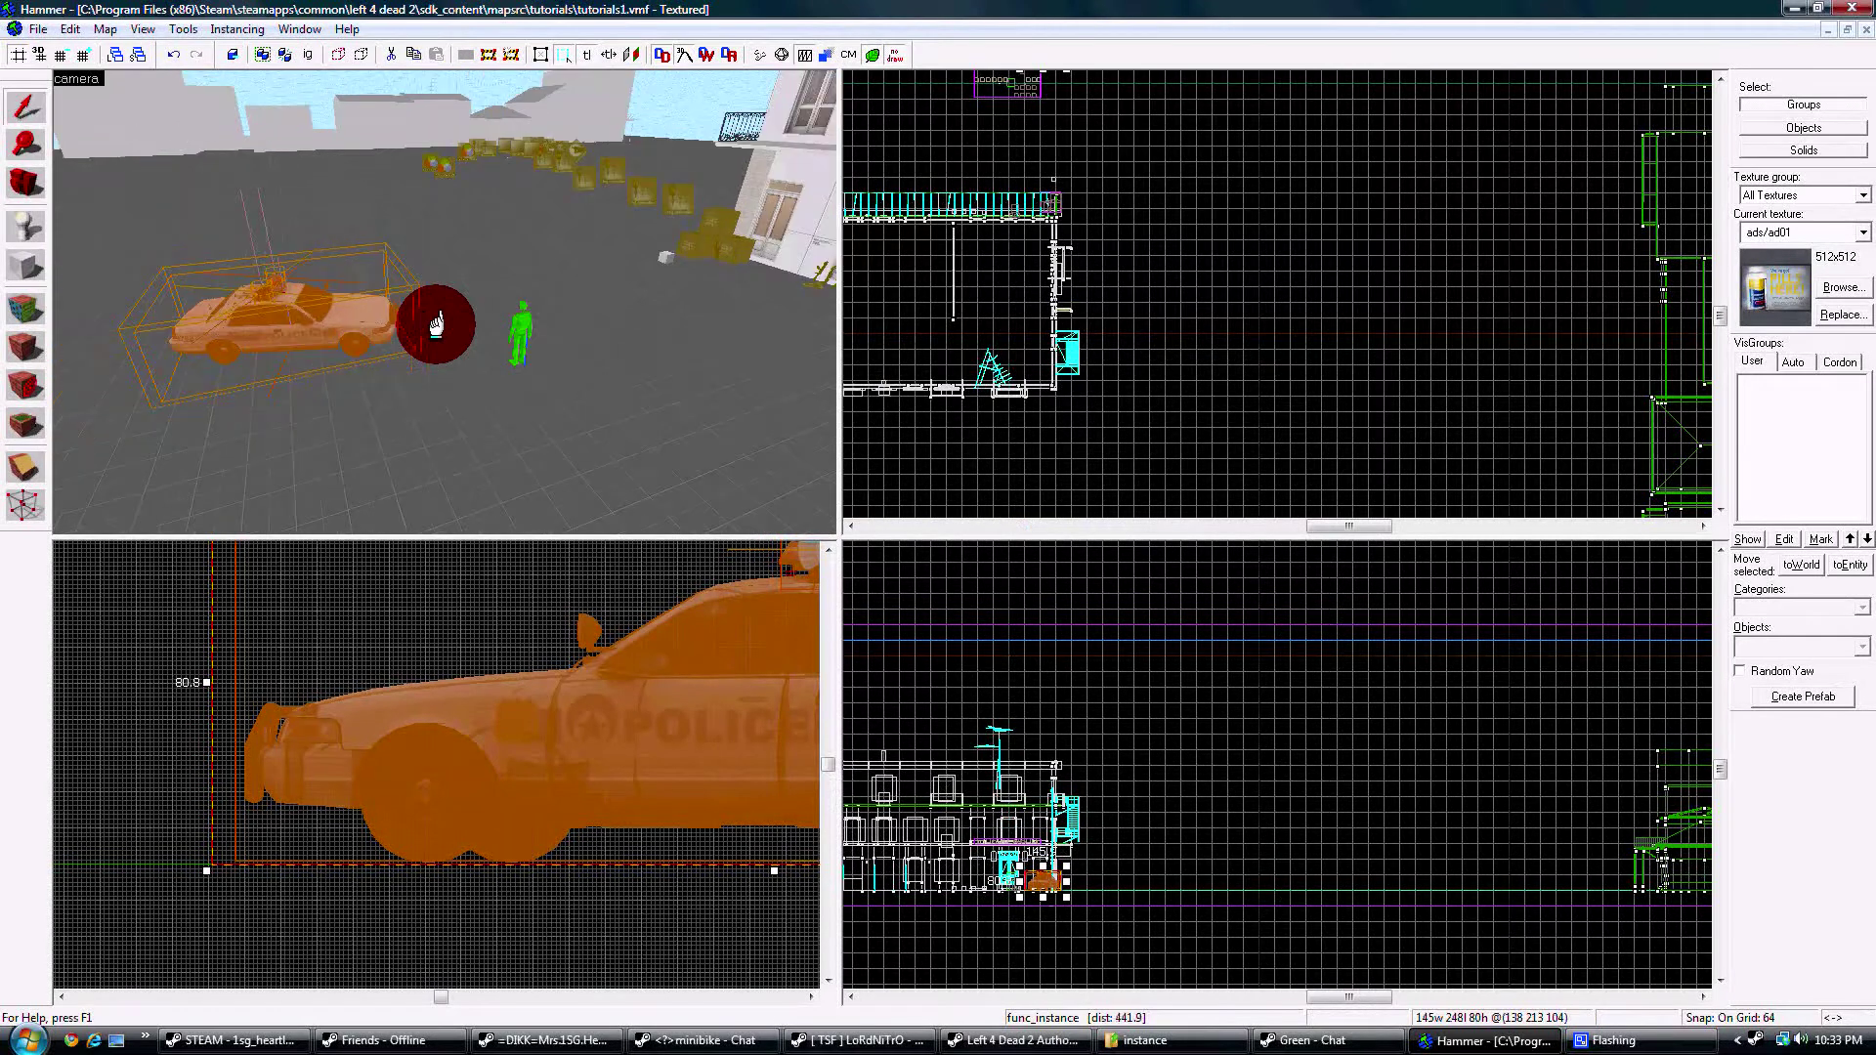
{"action": "scroll", "coordinate": [435, 323], "scroll_direction": "down", "scroll_amount": 1}
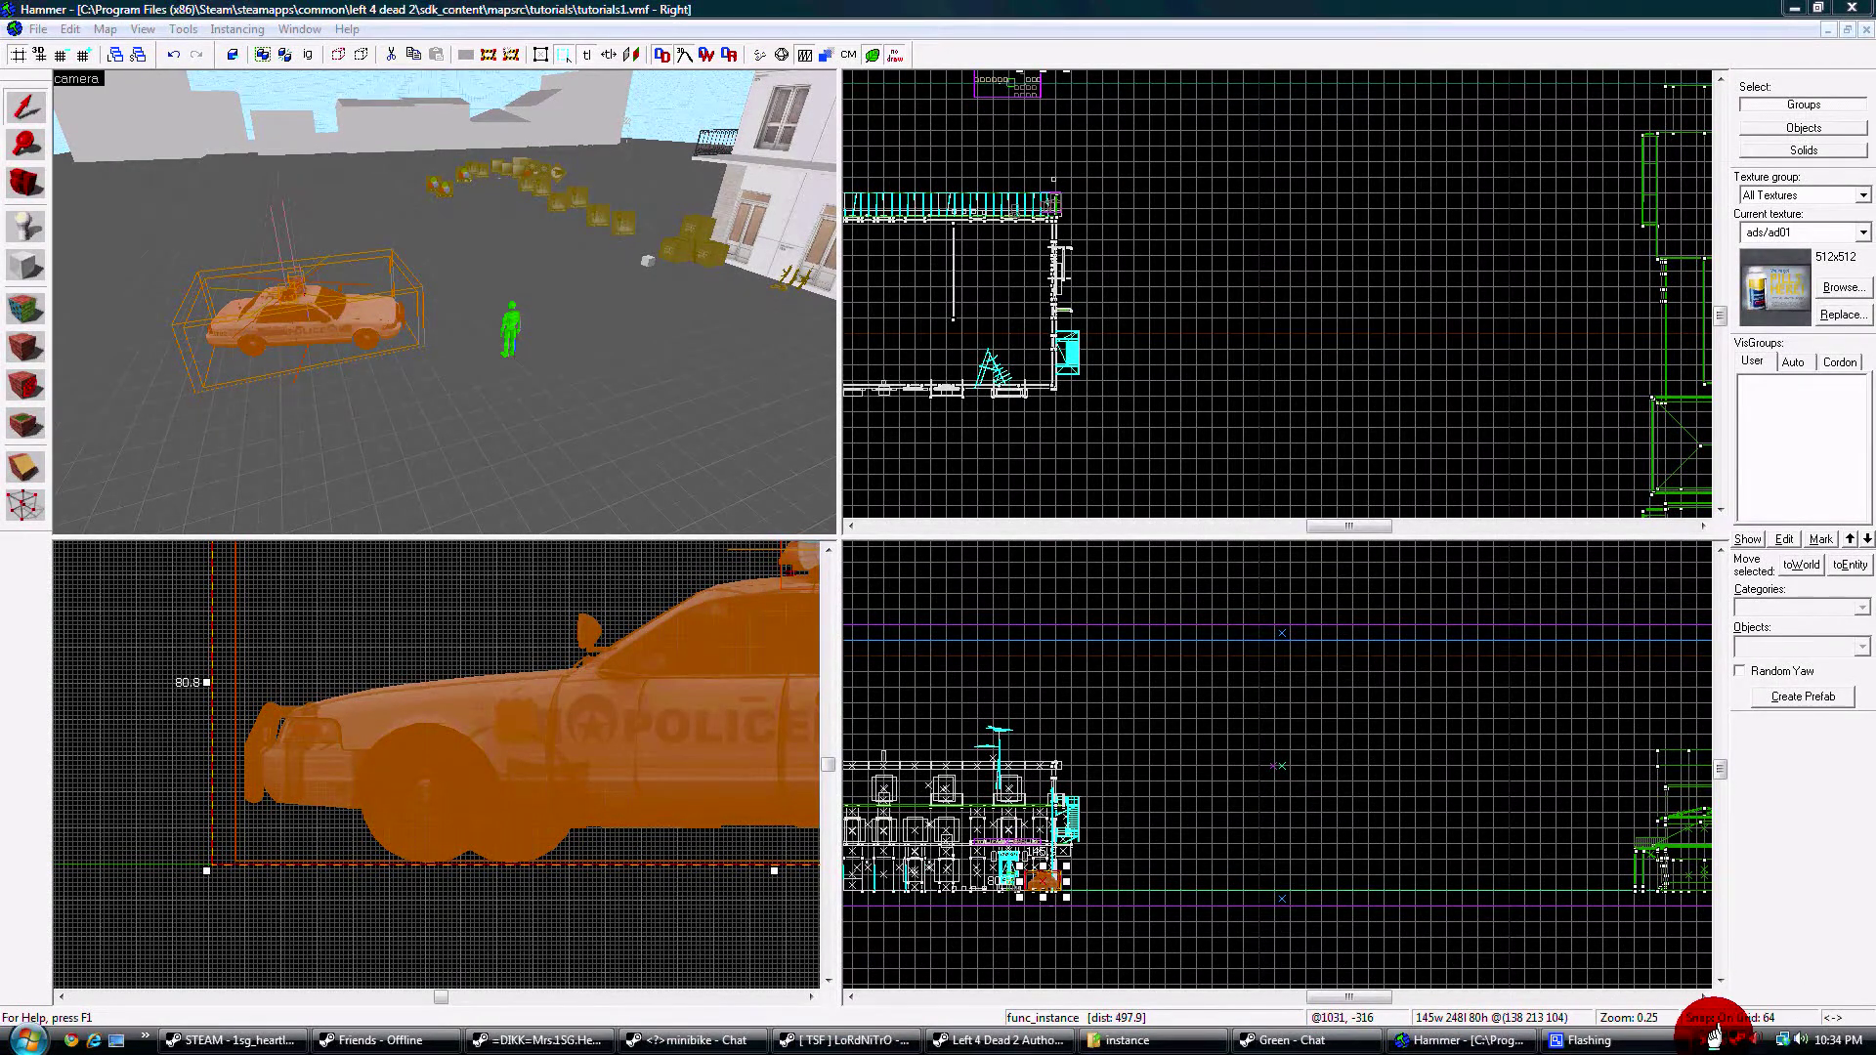
{"action": "left_click", "coordinate": [1712, 1034]}
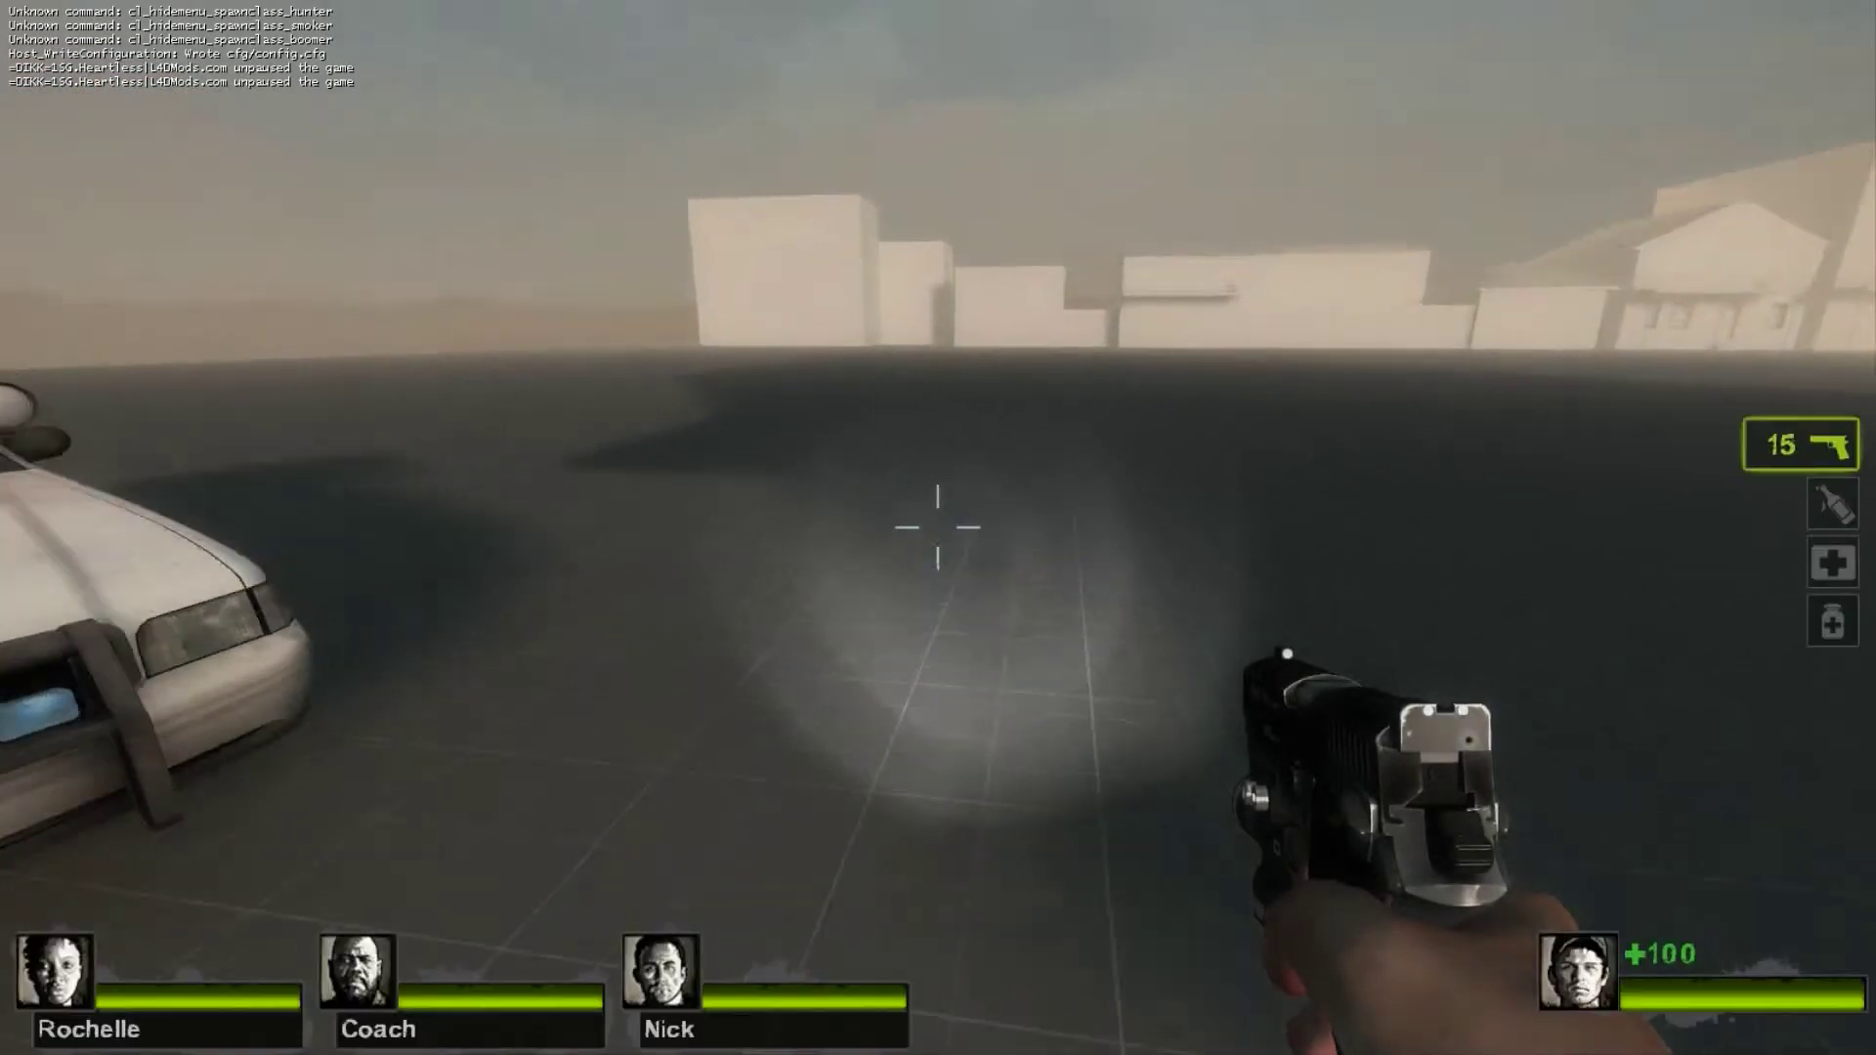
{"action": "key", "text": "d"}
{"action": "key", "text": "s"}
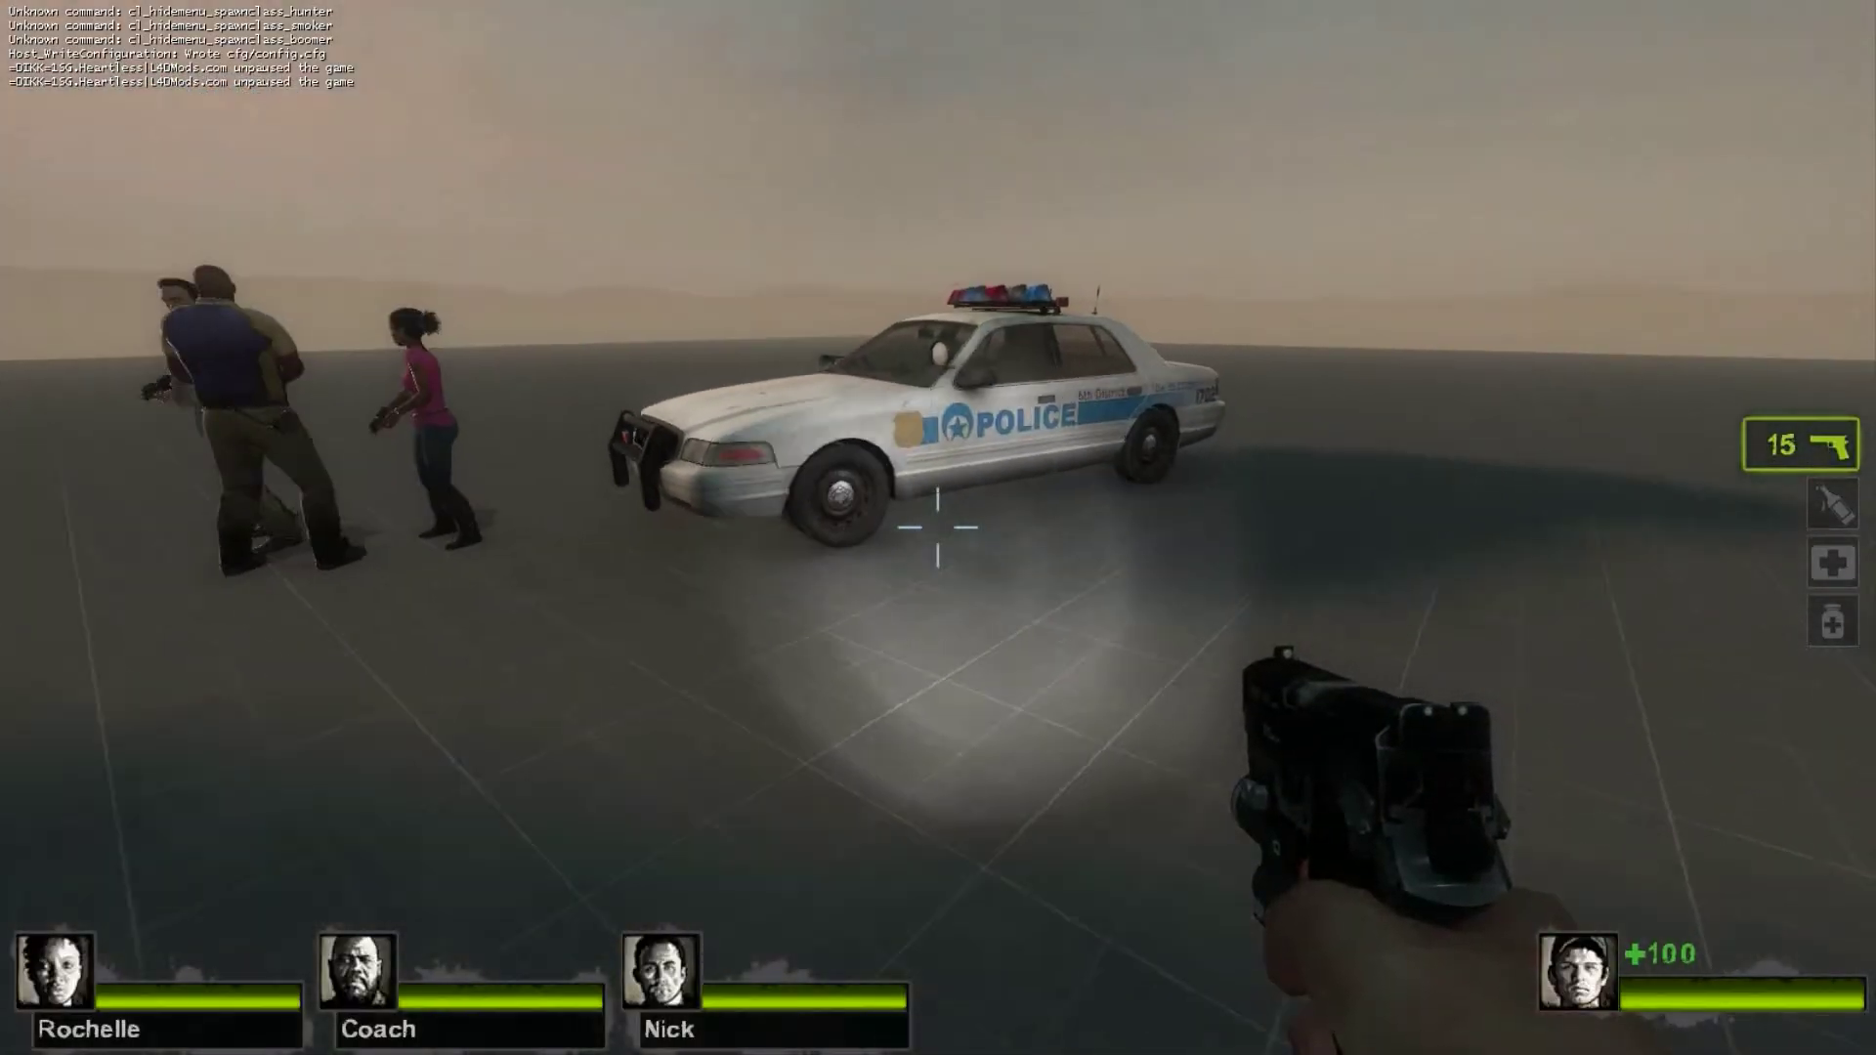
{"action": "key", "text": "w"}
{"action": "key", "text": "w"}
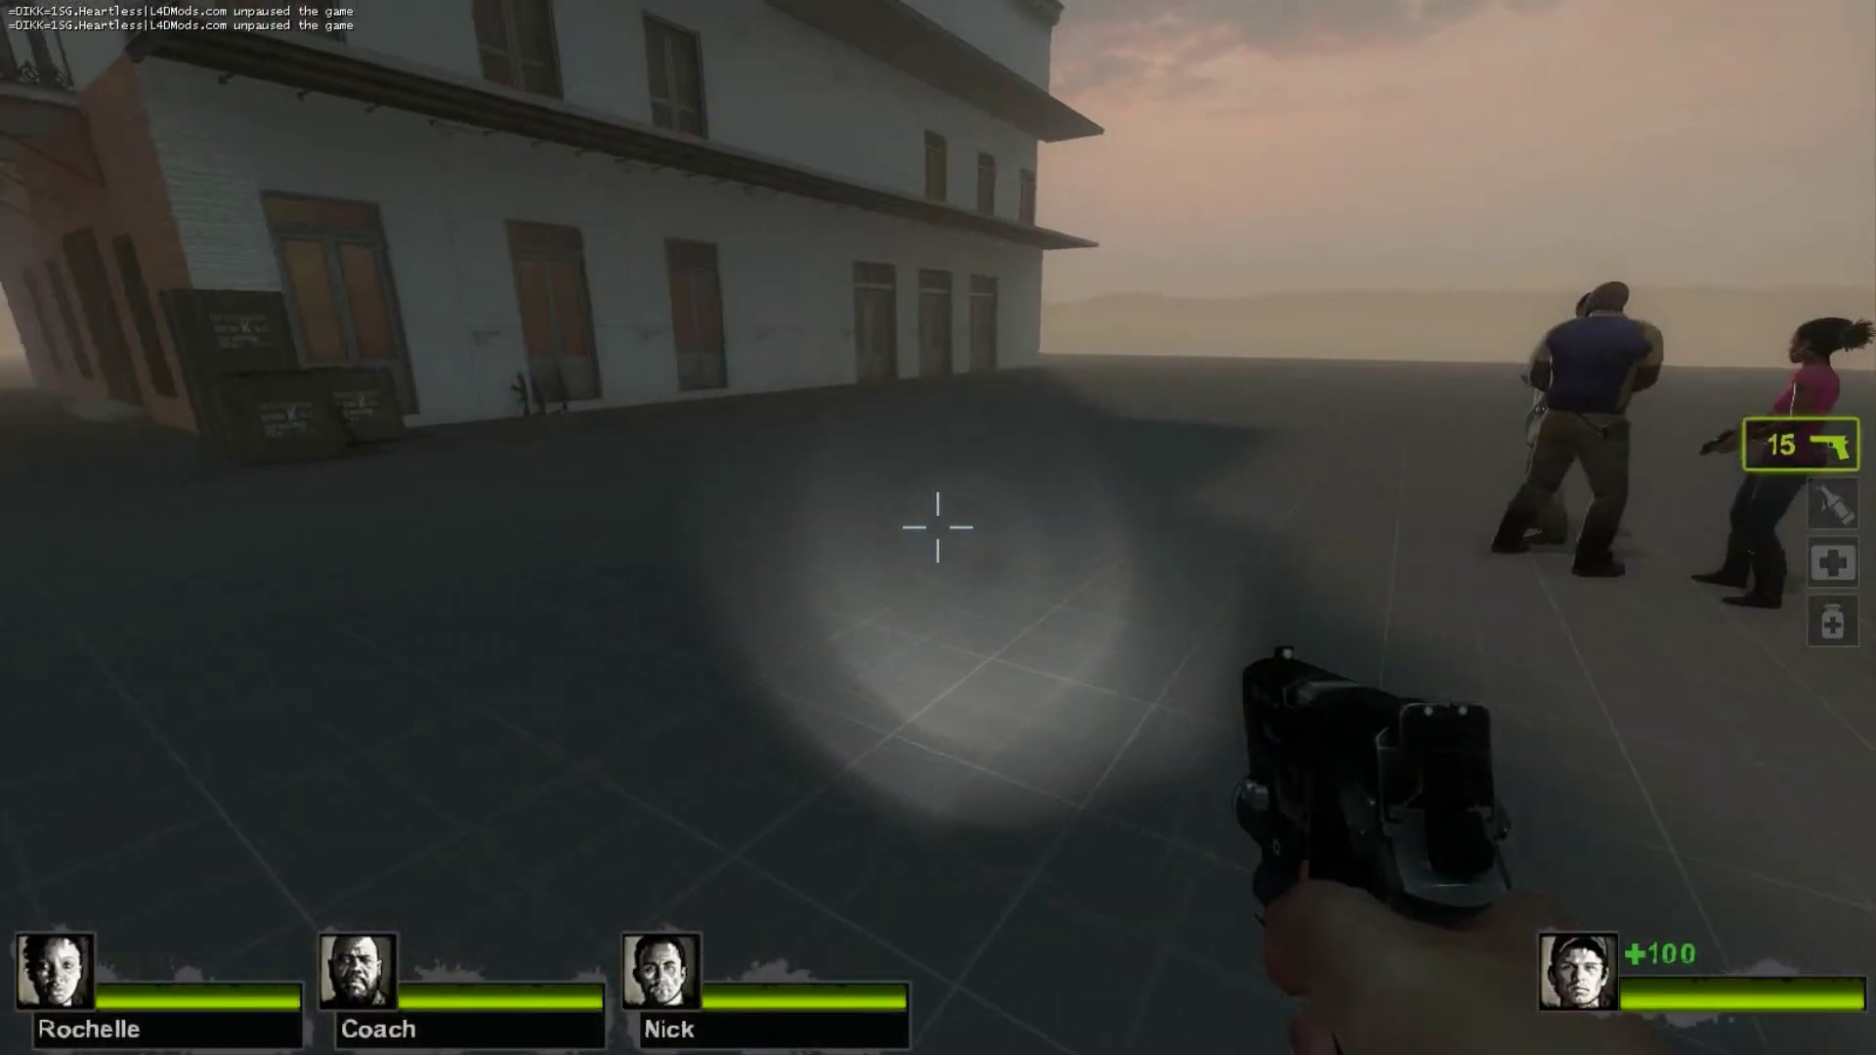